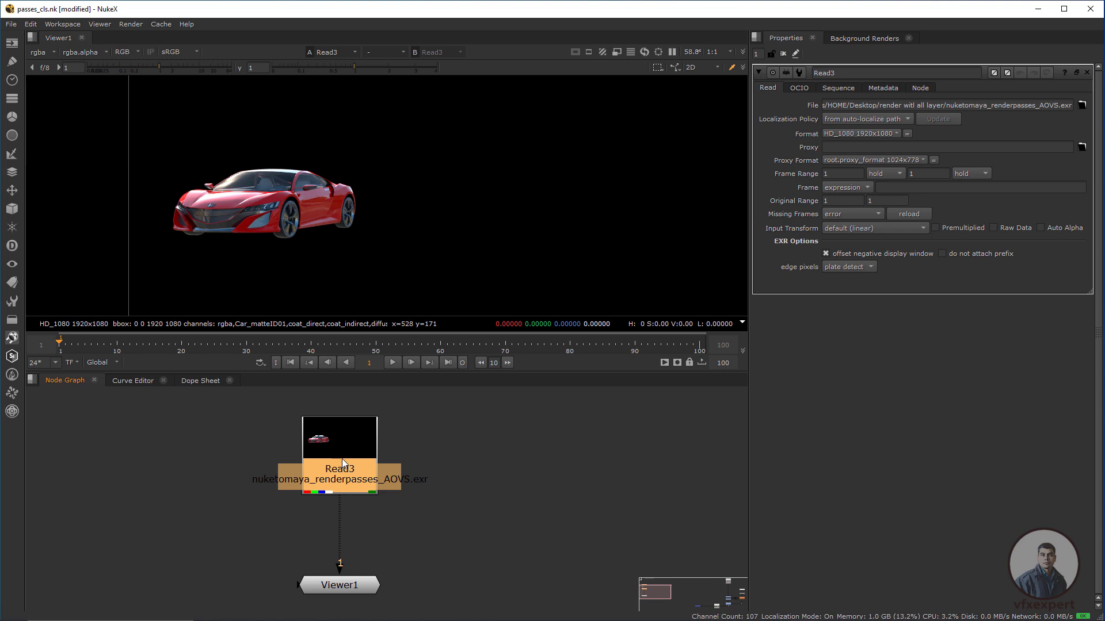
# - Insert a LayerContactSheet node between Read3 and Viewer1 and turn on the display of layer names
pyautogui.moveTo(342, 458); pyautogui.dragTo(343, 454)
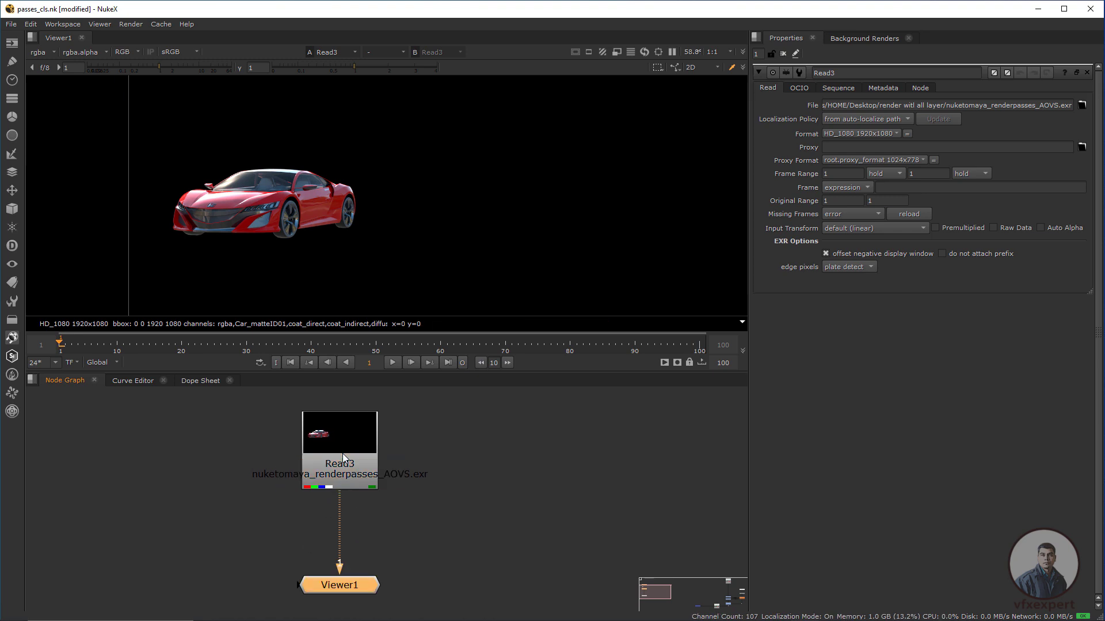
pyautogui.press('Tab')
pyautogui.write('laye')
pyautogui.click(273, 464)
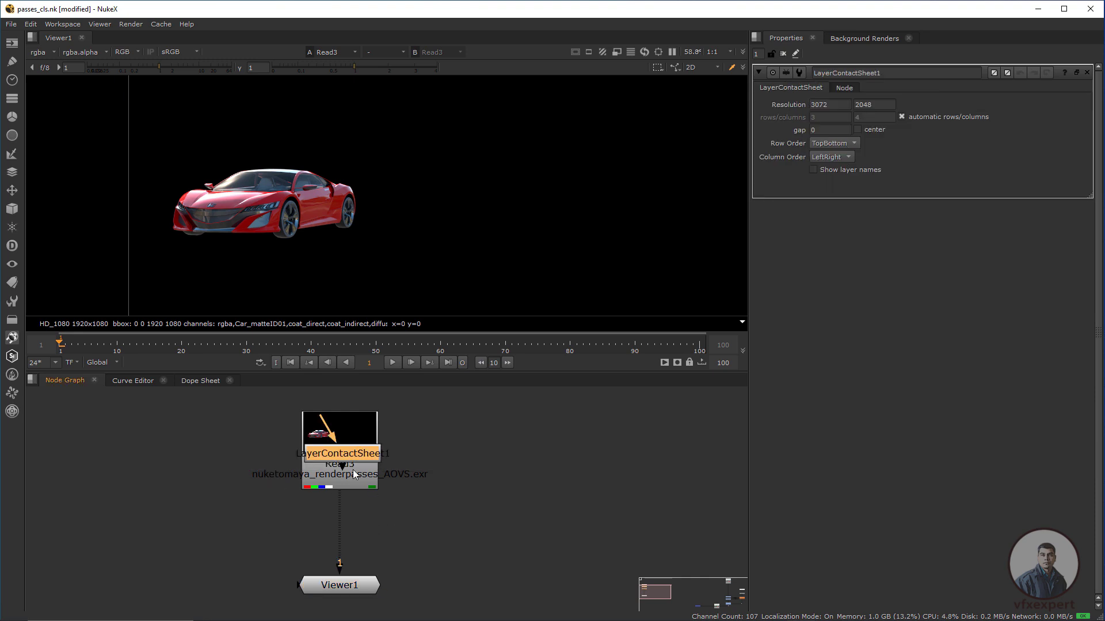
pyautogui.moveTo(327, 479); pyautogui.dragTo(344, 529)
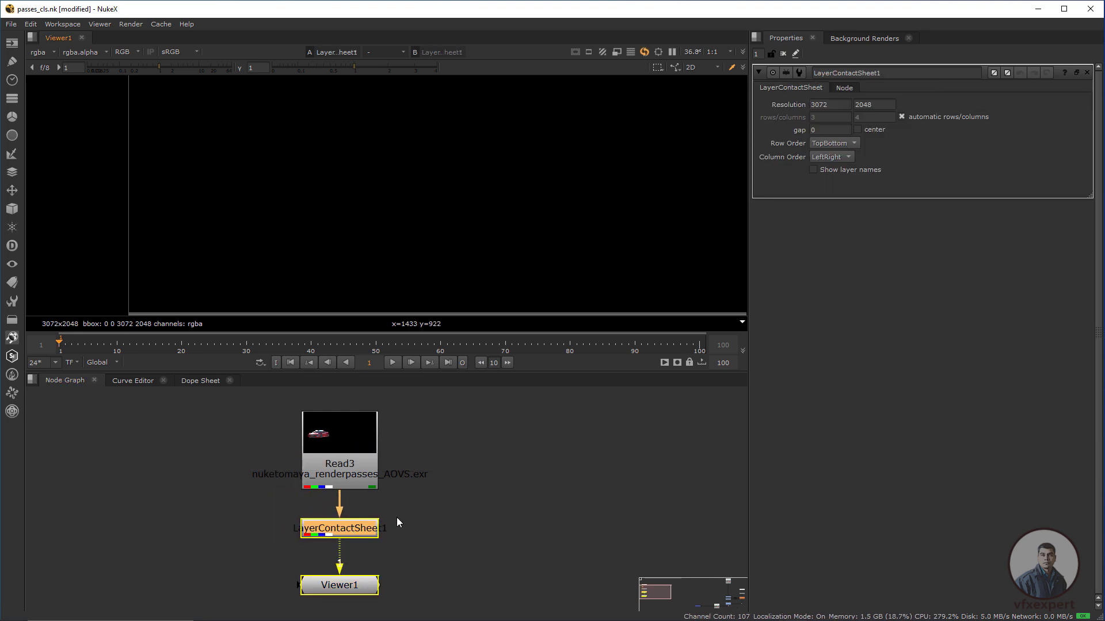
pyautogui.click(813, 170)
# - Examine the render passes on the contact sheet, from rgba and coat_direct through the crypto layers to diffuse and specular
pyautogui.scroll(-2, 478, 208)
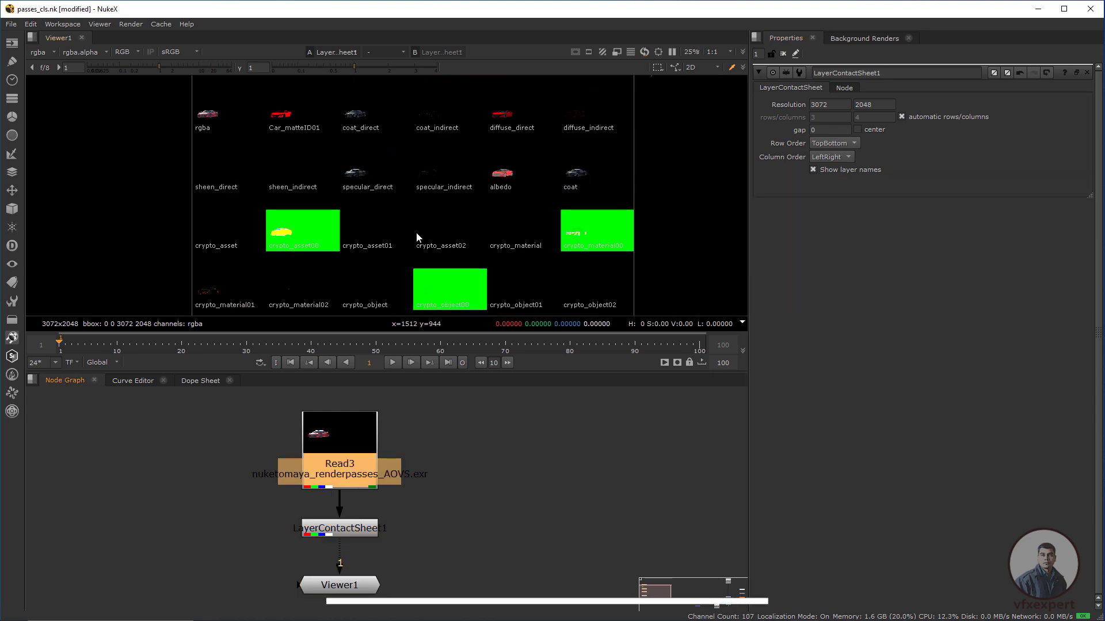
pyautogui.scroll(3, 409, 227)
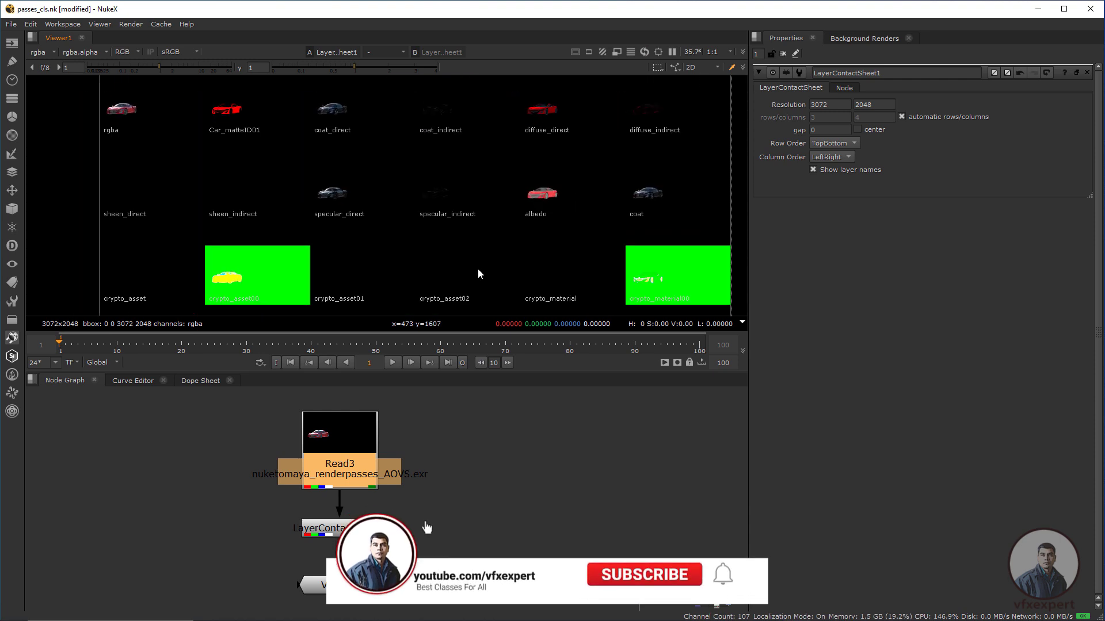
pyautogui.scroll(1, 260, 188)
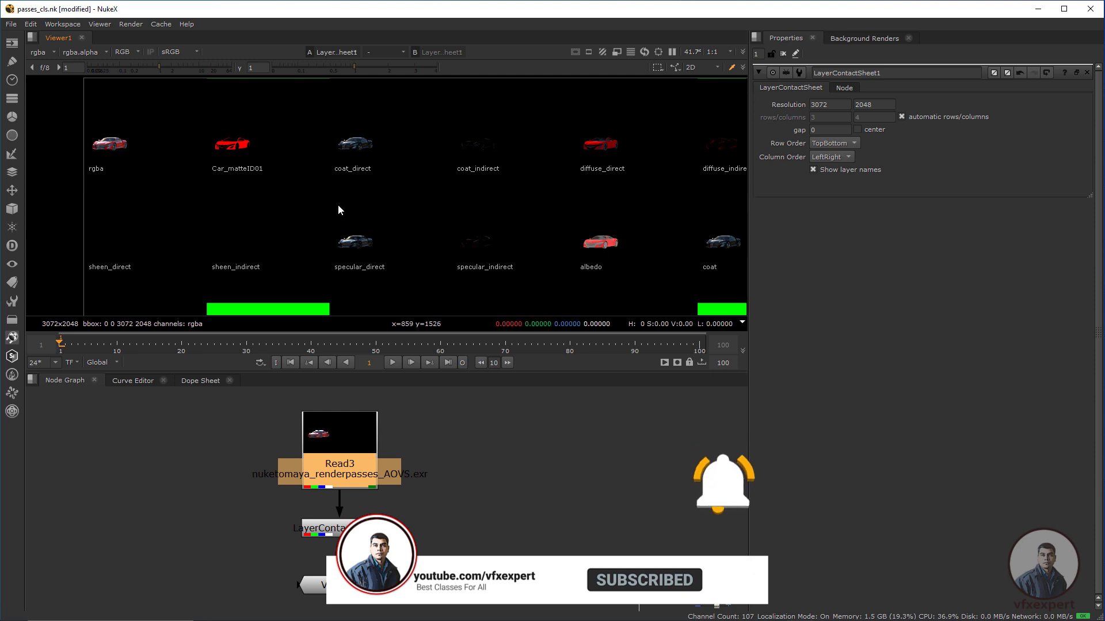
pyautogui.moveTo(432, 198); pyautogui.dragTo(364, 212, button='middle')
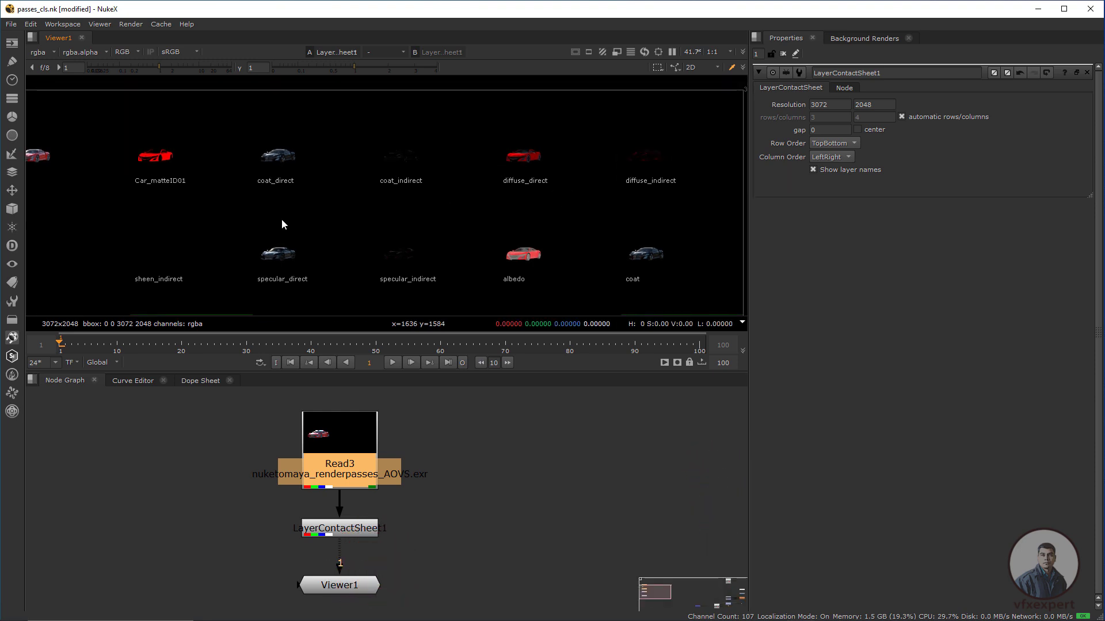
pyautogui.moveTo(197, 229); pyautogui.dragTo(343, 201, button='middle')
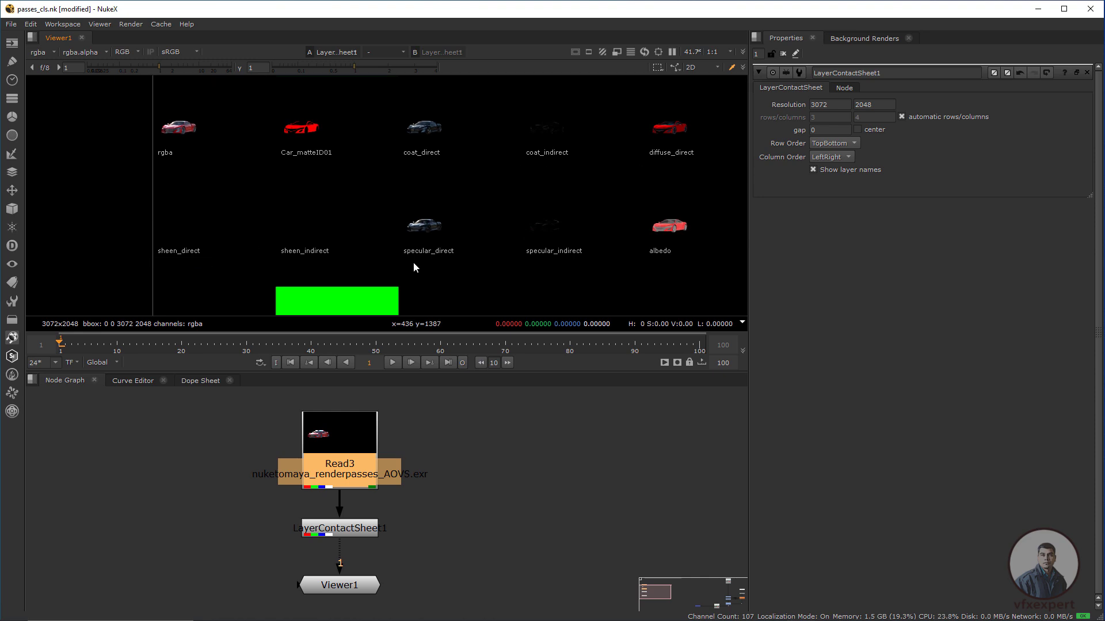
pyautogui.moveTo(413, 268); pyautogui.dragTo(270, 218, button='middle')
pyautogui.moveTo(452, 227); pyautogui.dragTo(424, 165, button='middle')
pyautogui.scroll(-1, 420, 218)
pyautogui.moveTo(399, 257); pyautogui.dragTo(435, 245, button='middle')
pyautogui.scroll(2, 279, 279)
pyautogui.moveTo(389, 277); pyautogui.dragTo(261, 277, button='middle')
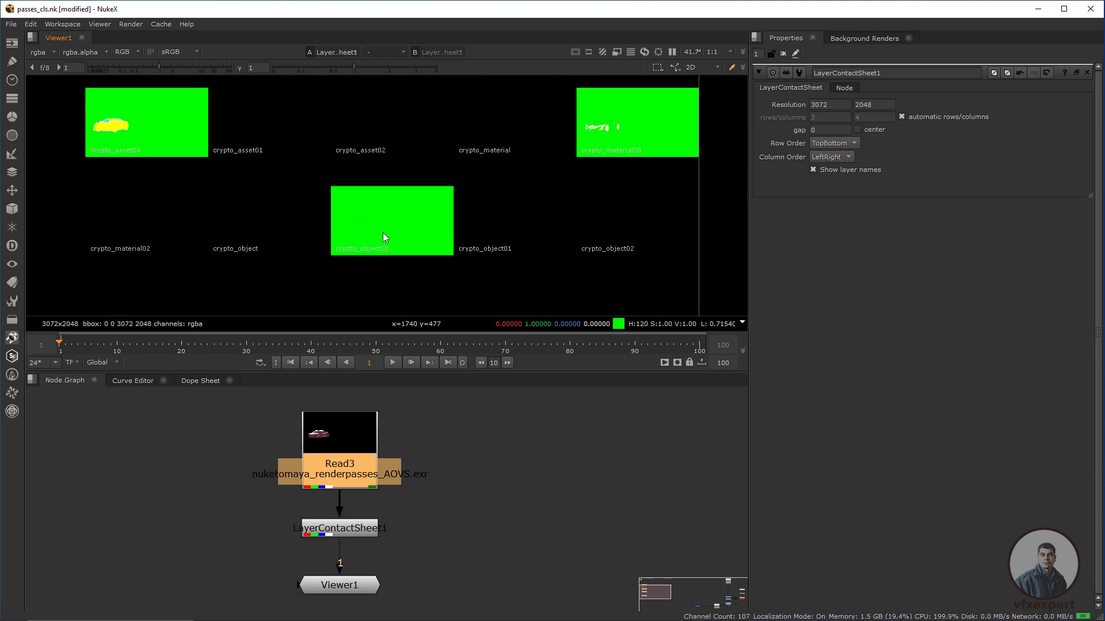
pyautogui.scroll(-2, 425, 247)
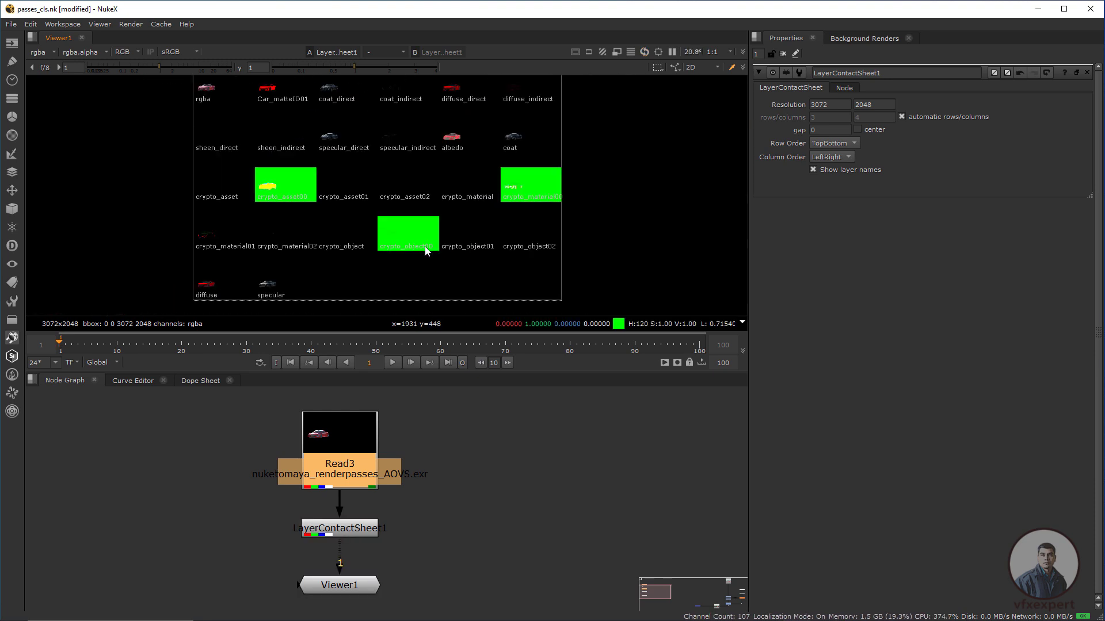
pyautogui.scroll(2, 475, 200)
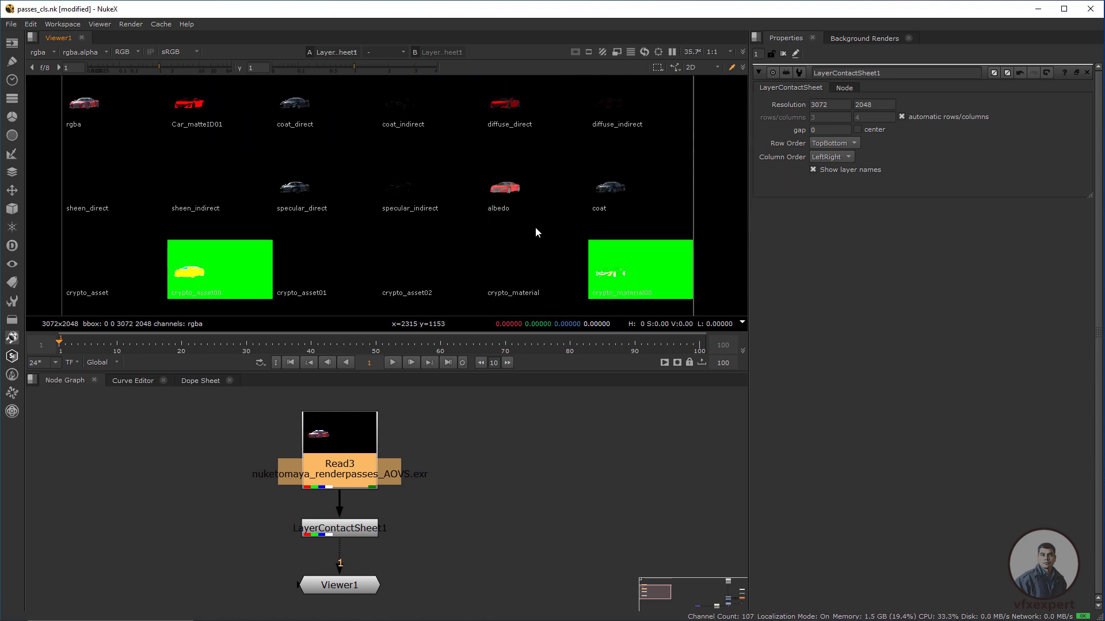
pyautogui.scroll(-2, 512, 212)
pyautogui.moveTo(512, 247); pyautogui.dragTo(501, 157, button='middle')
pyautogui.moveTo(356, 249); pyautogui.dragTo(361, 213, button='middle')
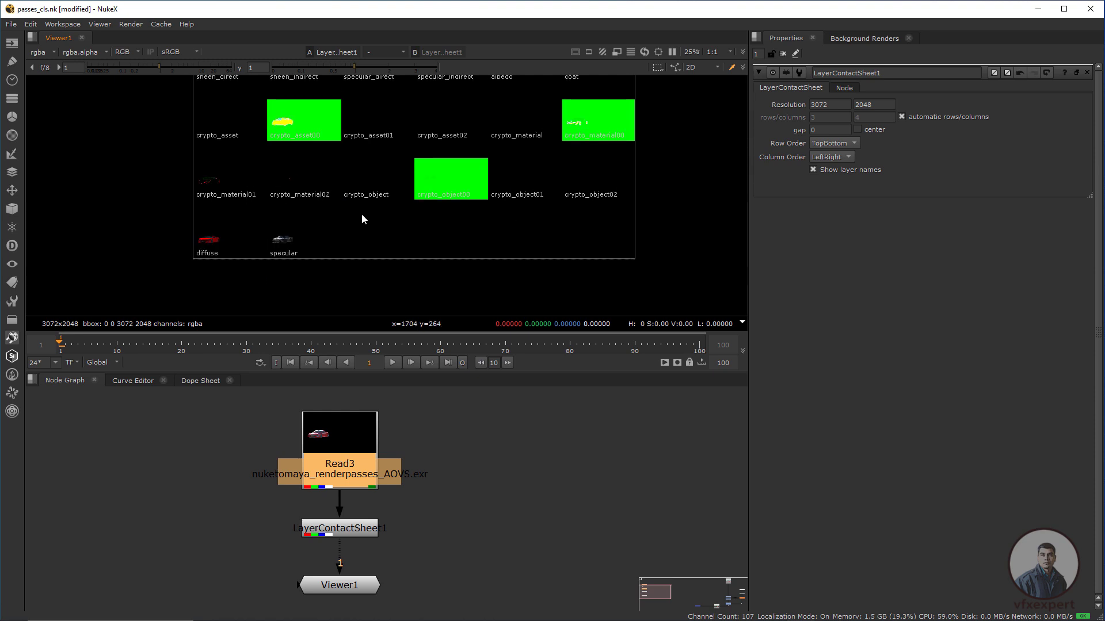
pyautogui.scroll(3, 293, 208)
pyautogui.moveTo(338, 152); pyautogui.dragTo(649, 206)
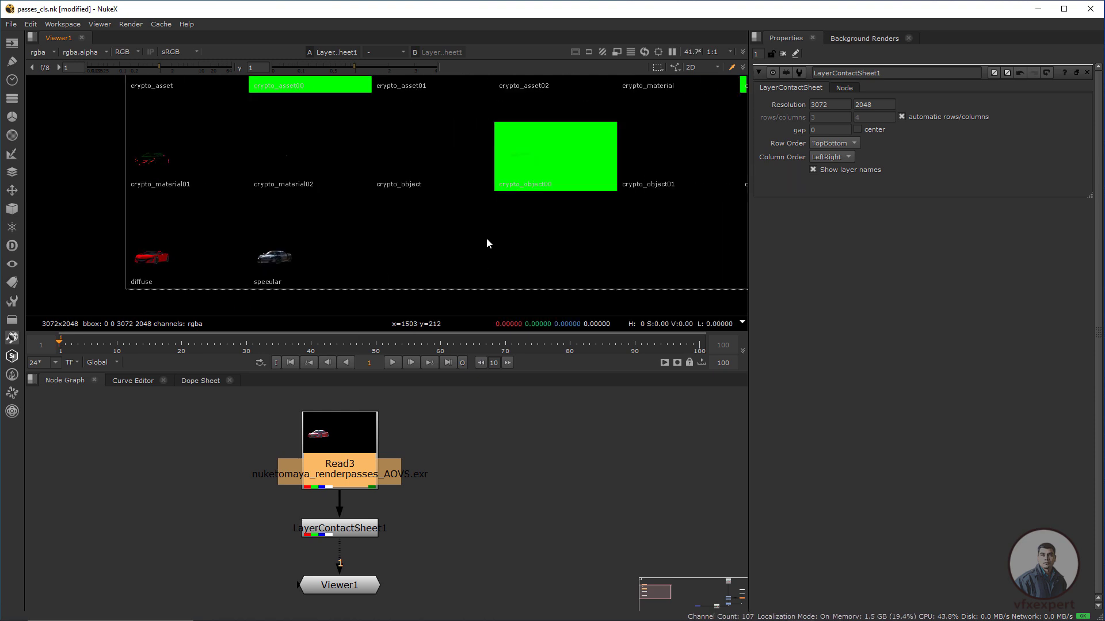
pyautogui.scroll(-5, 478, 236)
# - Move the LayerContactSheet node beside Read3 and view Read3 directly in Viewer1
pyautogui.moveTo(356, 531); pyautogui.dragTo(193, 454)
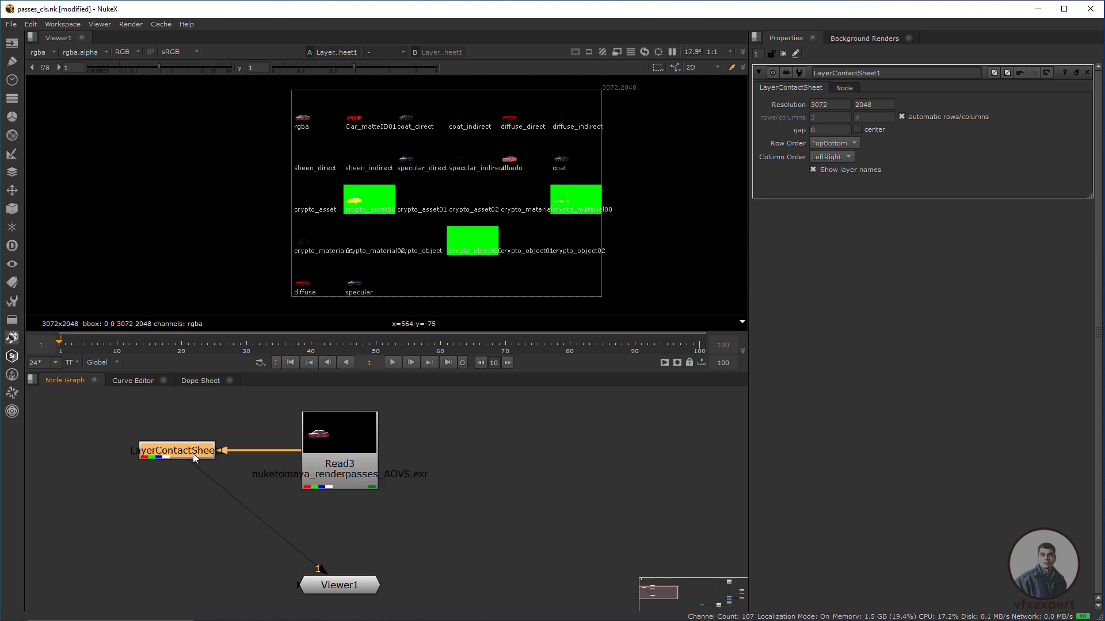
pyautogui.click(361, 473)
pyautogui.press('1')
pyautogui.moveTo(359, 584); pyautogui.dragTo(359, 581)
pyautogui.click(388, 529)
pyautogui.moveTo(390, 230); pyautogui.dragTo(363, 238, button='middle')
pyautogui.scroll(3, 363, 238)
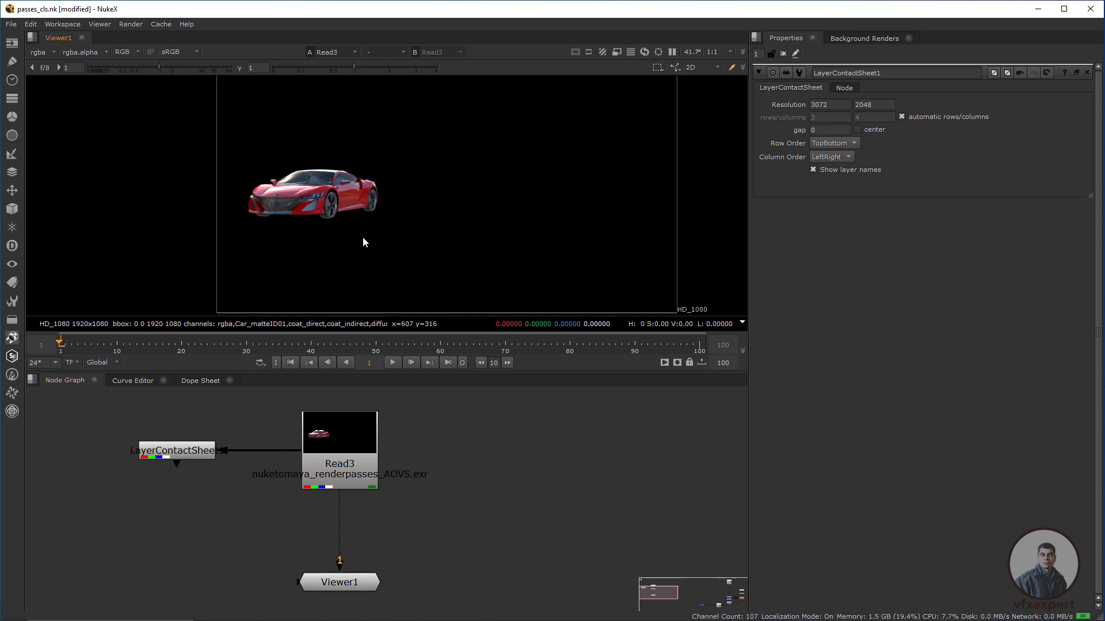
# - Examine the combined car render from Read3 within its HD_1080 frame
pyautogui.scroll(2, 363, 238)
pyautogui.scroll(-3, 281, 237)
pyautogui.moveTo(281, 237); pyautogui.dragTo(276, 243, button='middle')
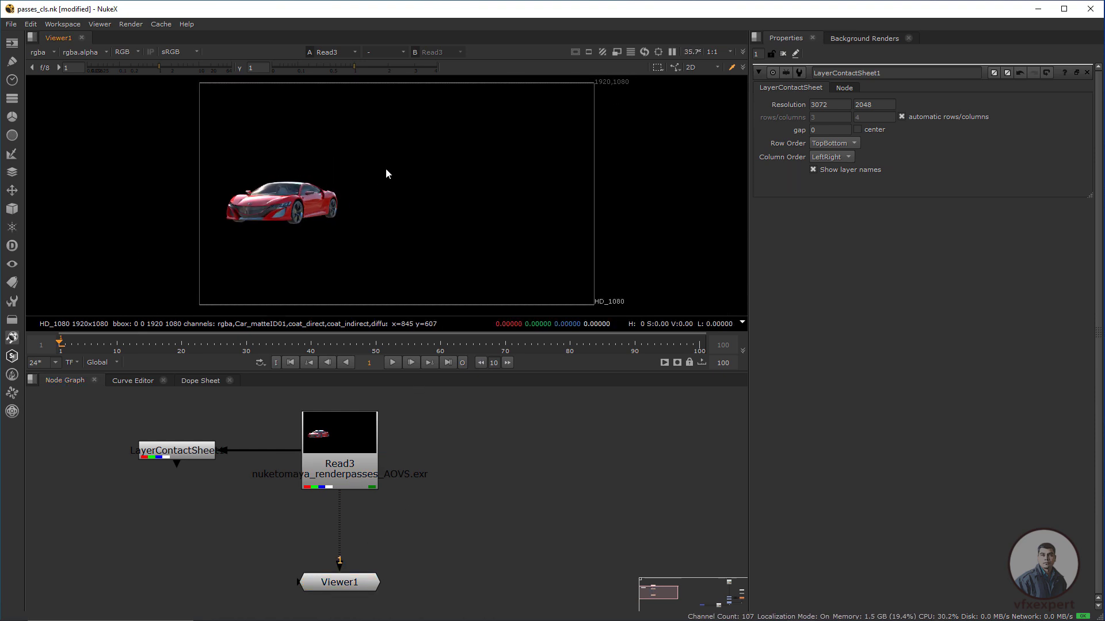
pyautogui.moveTo(368, 179); pyautogui.dragTo(145, 270)
pyautogui.moveTo(424, 168)
pyautogui.mouseDown()
pyautogui.moveTo(340, 201)
pyautogui.moveTo(198, 298)
pyautogui.mouseUp()
pyautogui.click(359, 460)
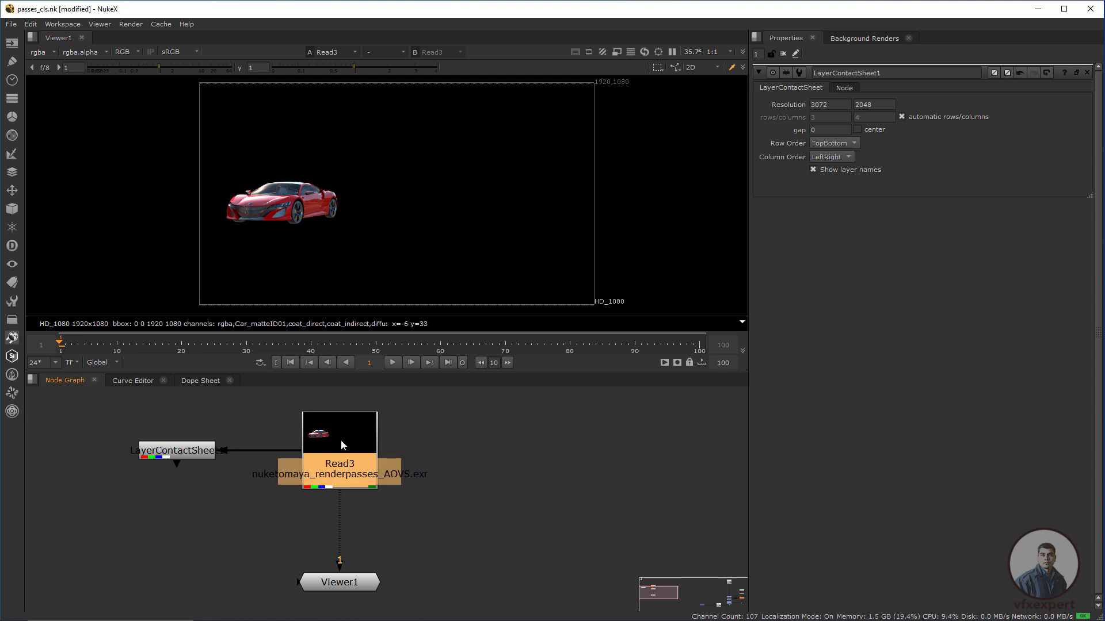
pyautogui.moveTo(358, 173); pyautogui.dragTo(203, 240)
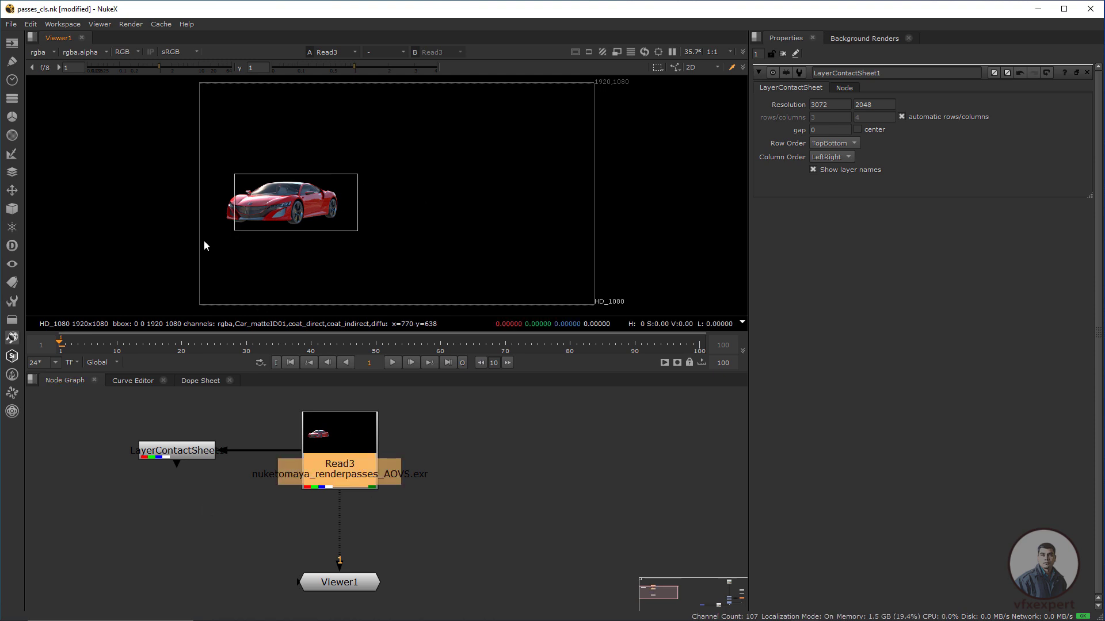
pyautogui.click(380, 507)
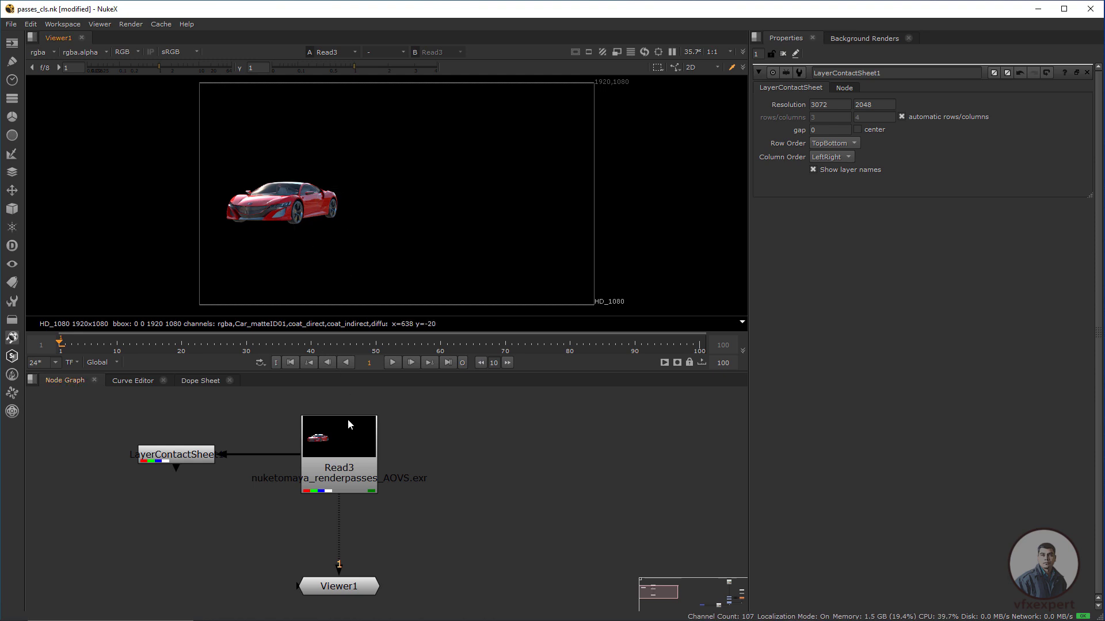
# - Insert a Shuffle node between Read3 and Viewer1
pyautogui.click(340, 470)
pyautogui.press('Tab')
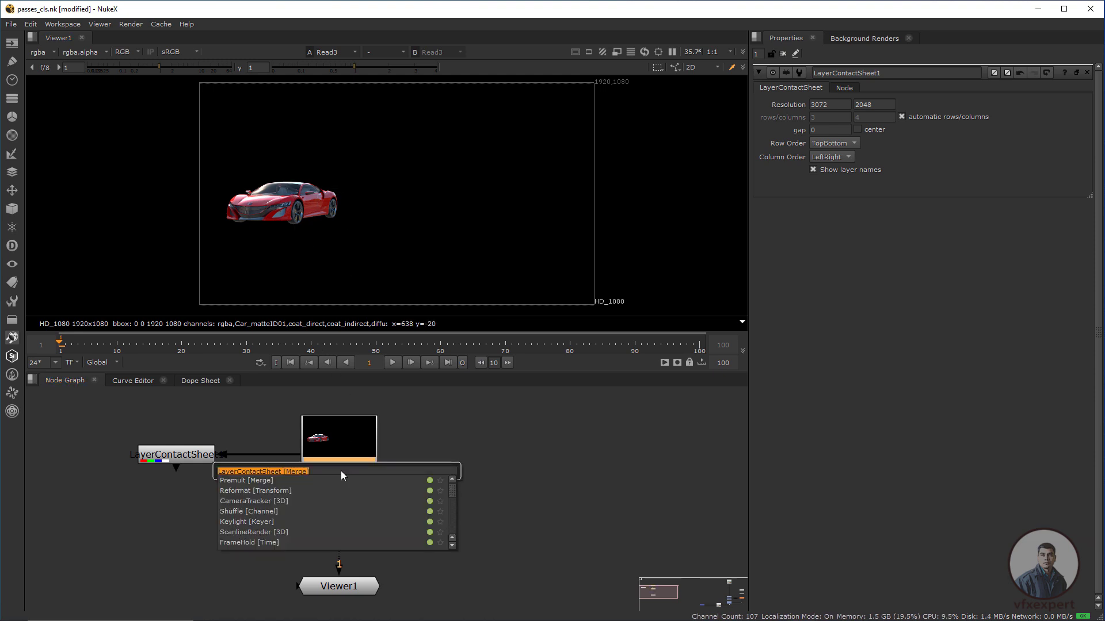
pyautogui.write('shu')
pyautogui.press('Return')
pyautogui.moveTo(343, 512); pyautogui.dragTo(344, 529)
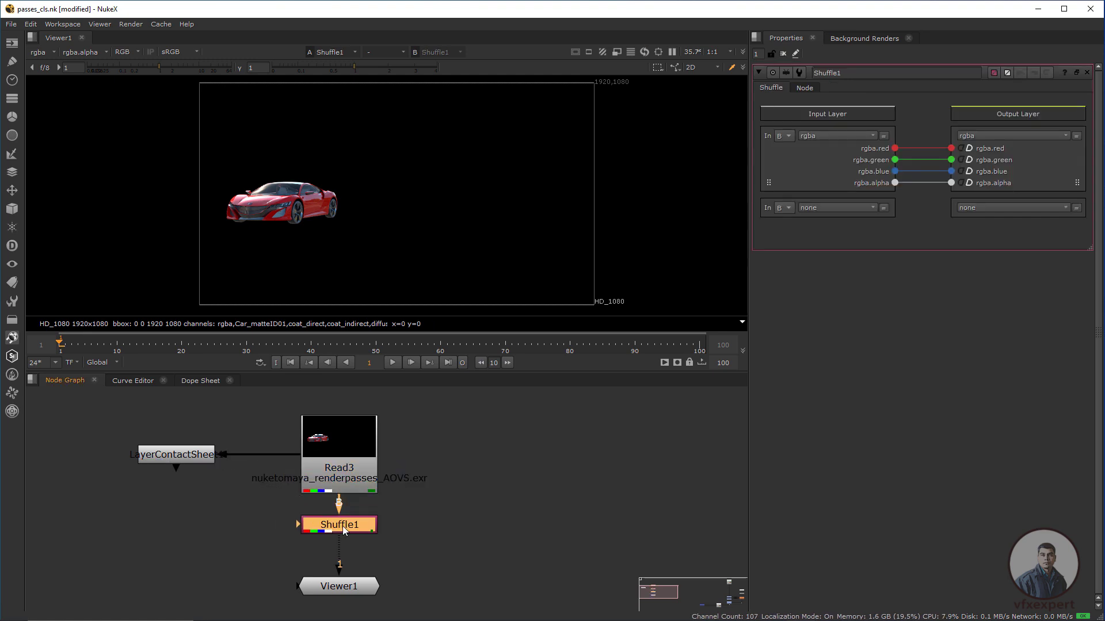
# - Label the Shuffle1 node with the expression [value in1] so it displays its input layer
pyautogui.click(805, 88)
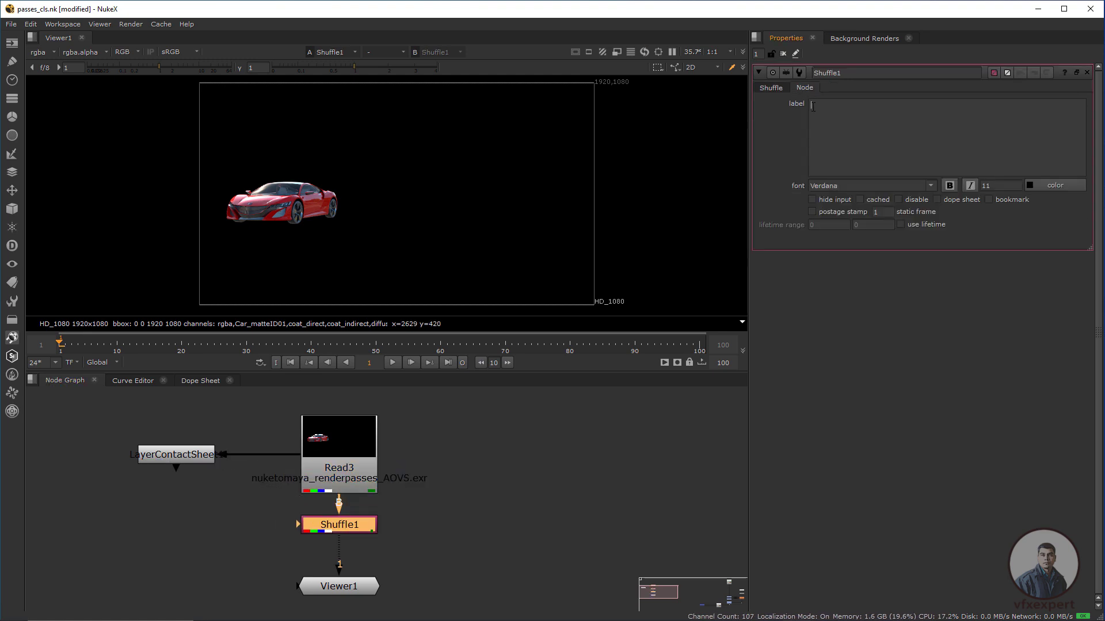
pyautogui.click(813, 107)
pyautogui.write('[value in]')
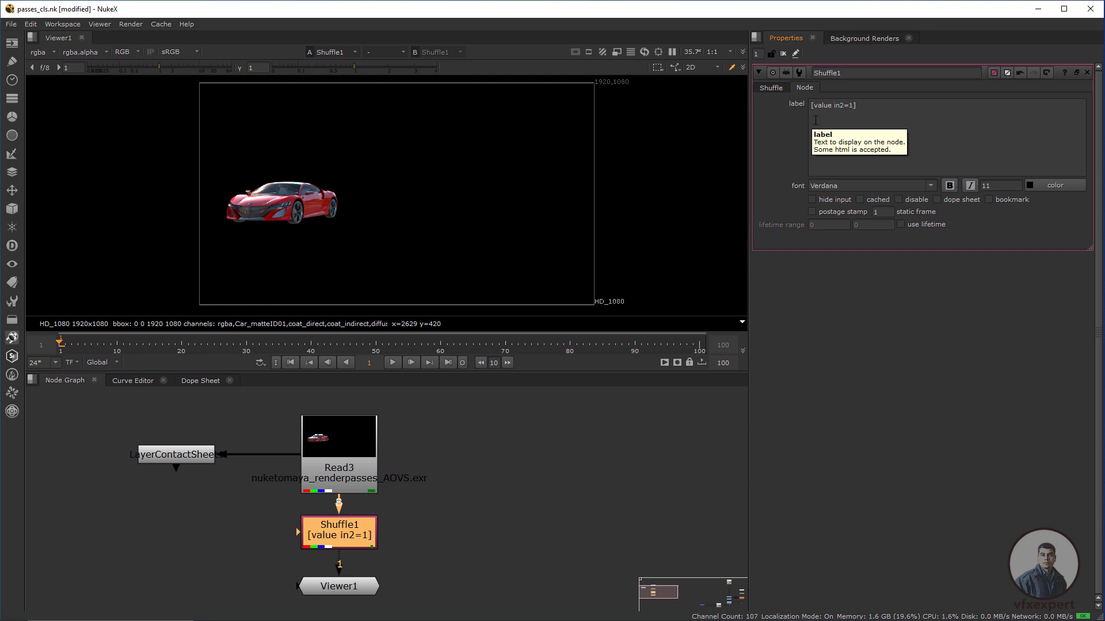
pyautogui.click(780, 88)
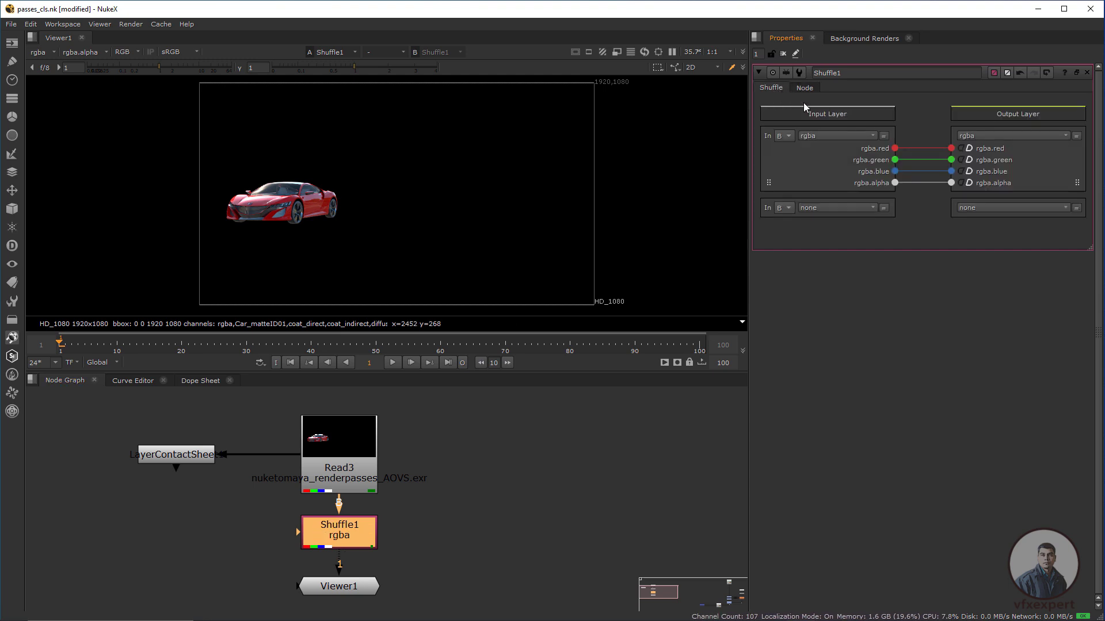
# - Set the input layer of Shuffle1 to diffuse, keeping rgba as the output layer
pyautogui.click(835, 136)
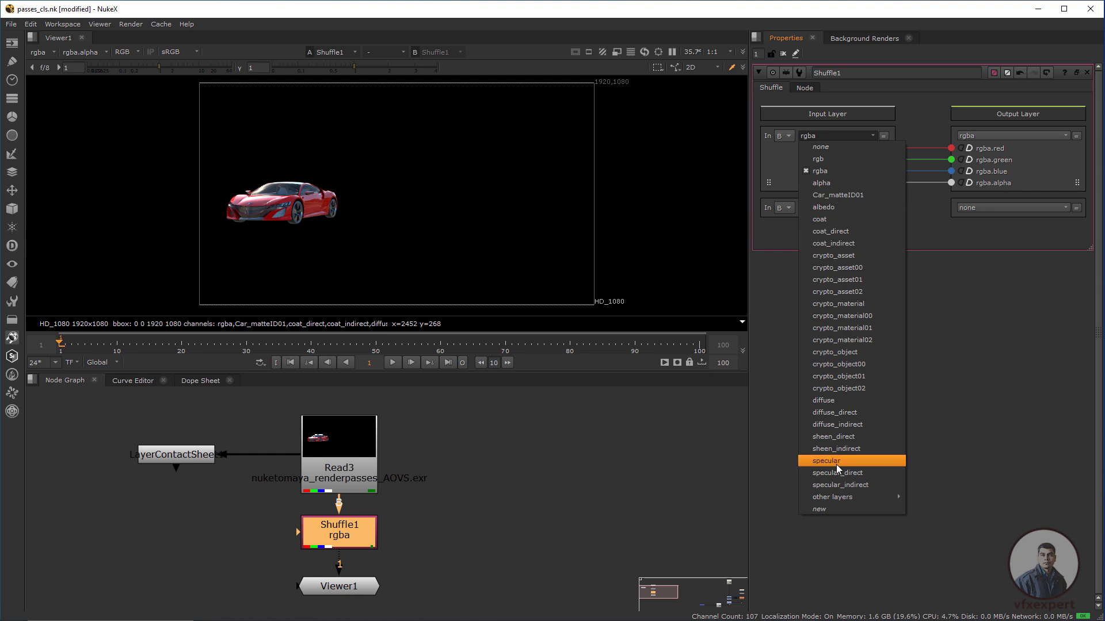
pyautogui.click(837, 401)
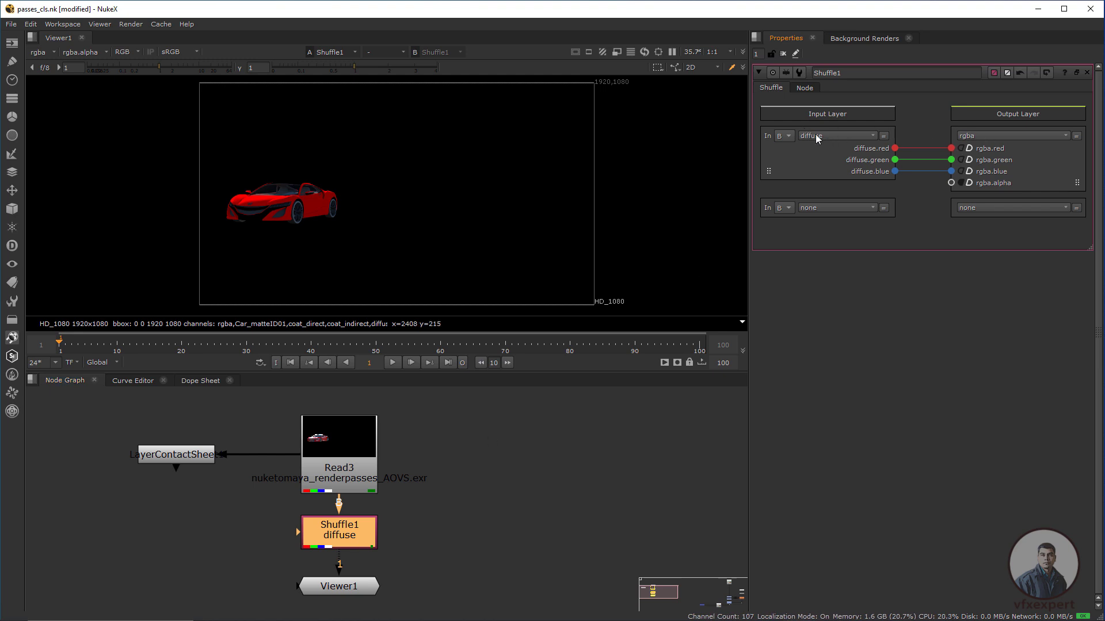
pyautogui.click(850, 135)
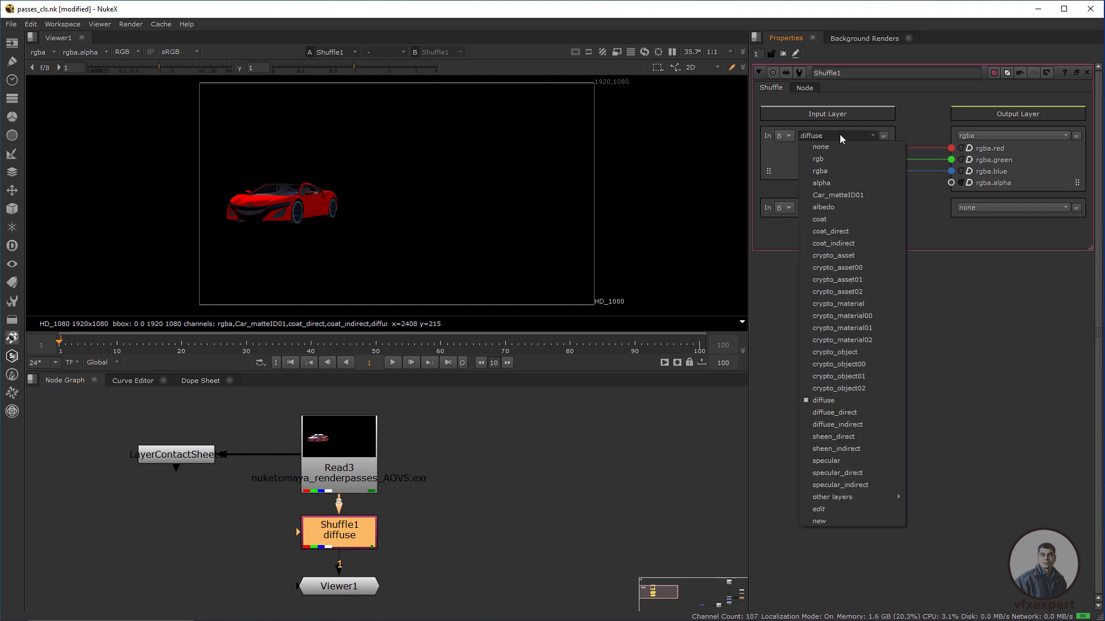
pyautogui.click(840, 134)
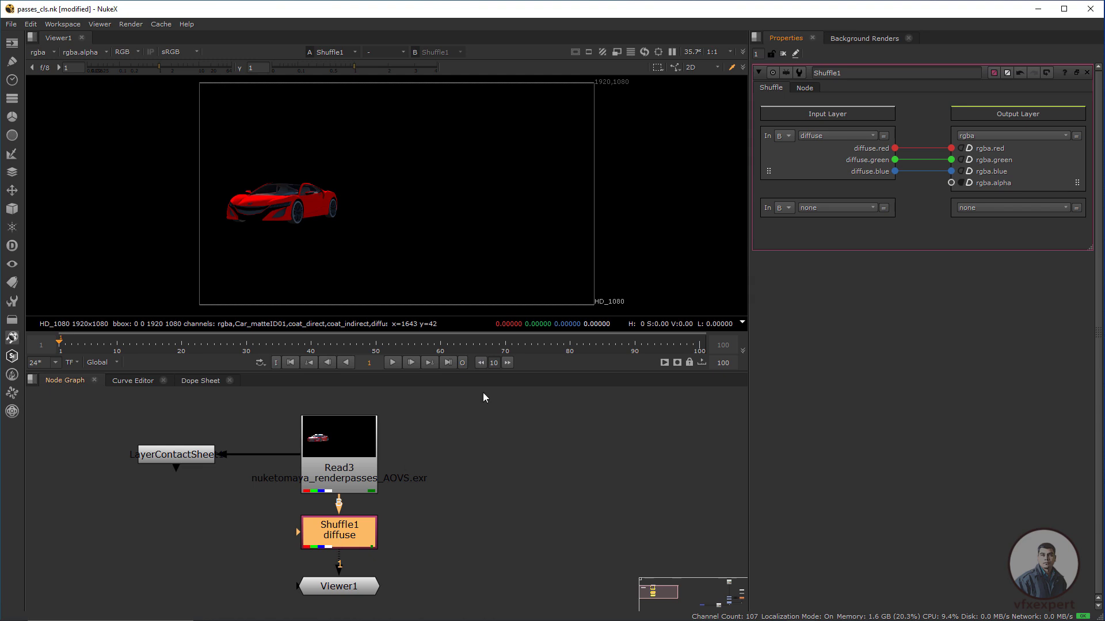
pyautogui.click(805, 88)
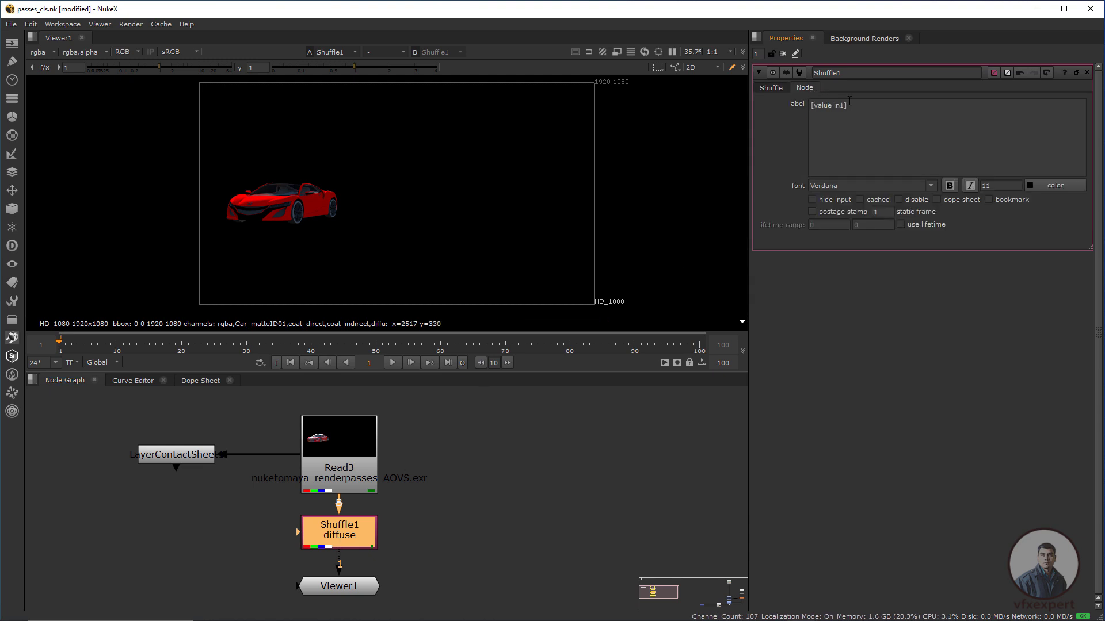
pyautogui.click(780, 89)
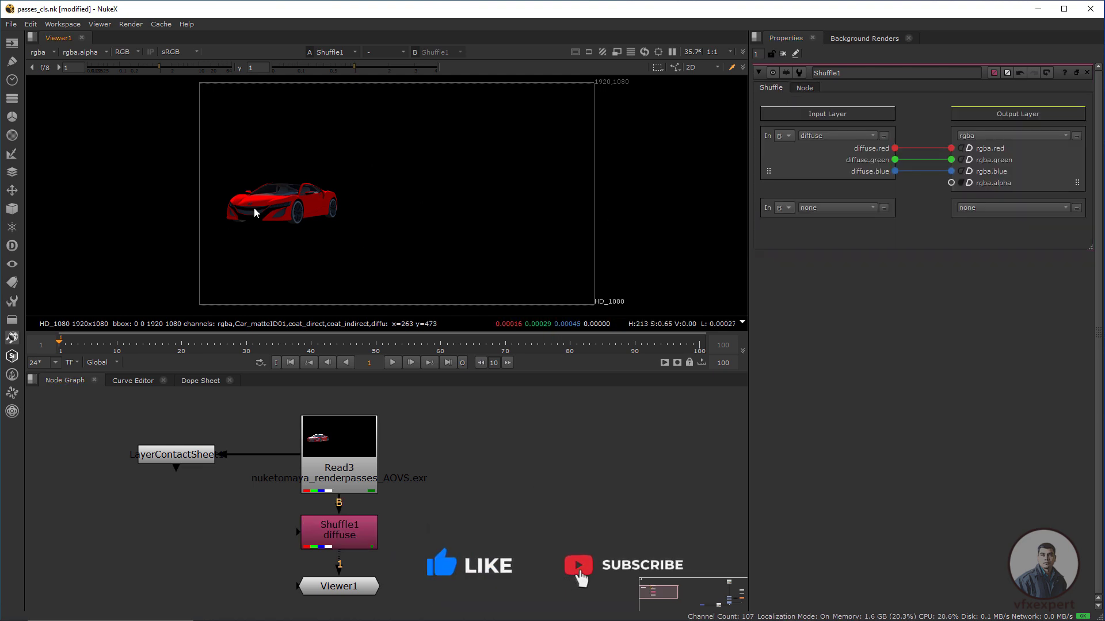
pyautogui.scroll(2, 282, 214)
pyautogui.moveTo(316, 233); pyautogui.dragTo(321, 238, button='middle')
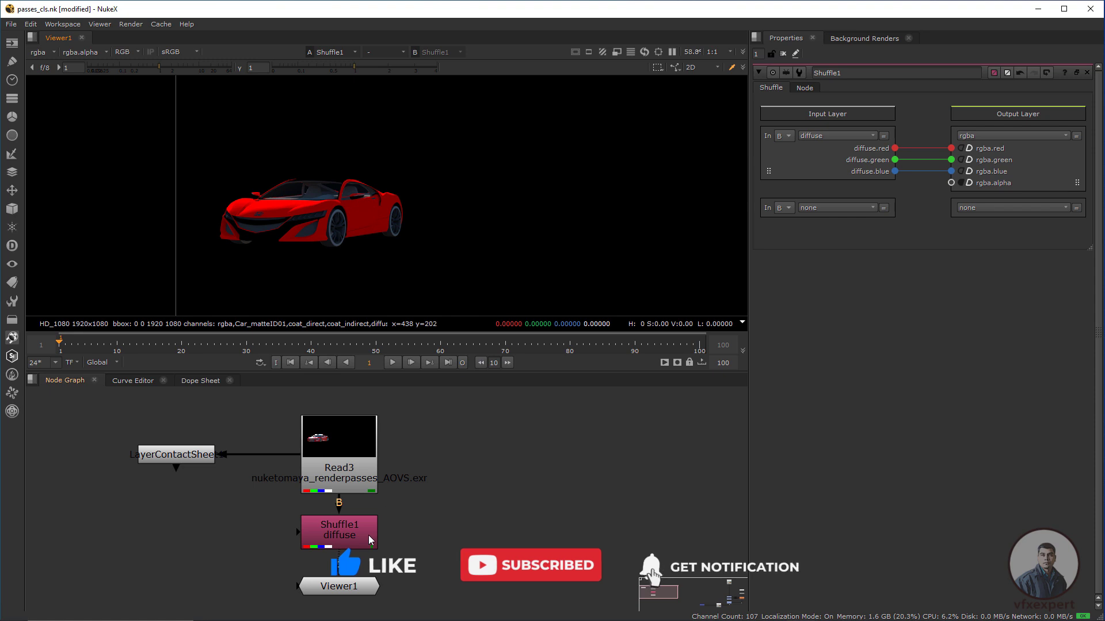
pyautogui.click(369, 535)
pyautogui.click(837, 136)
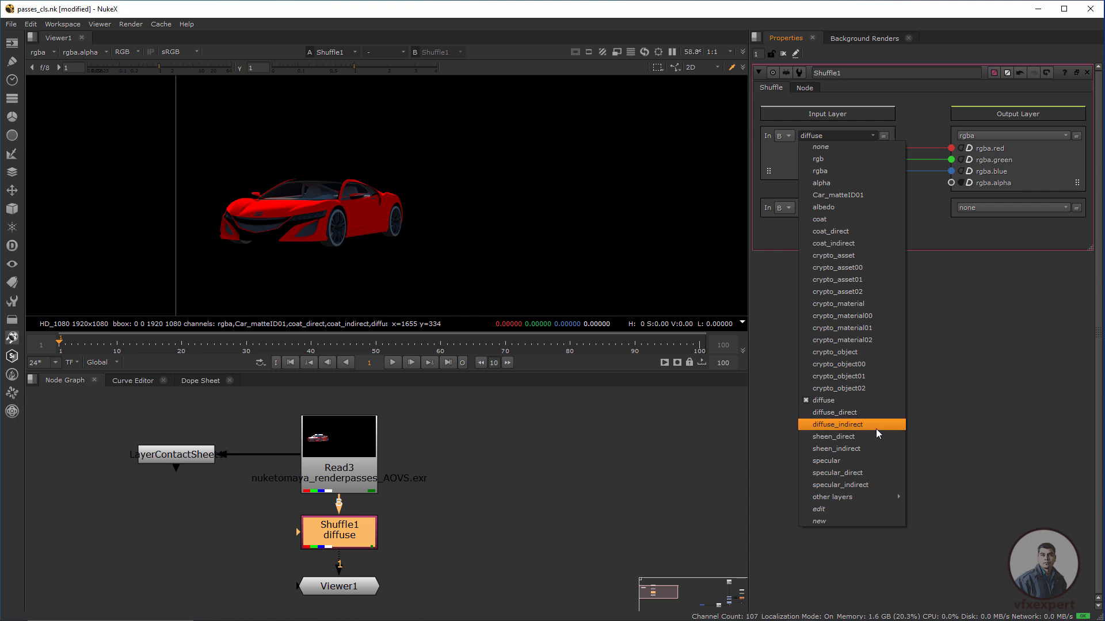
pyautogui.click(537, 493)
# - Rearrange the node graph with Shuffle1 and Viewer1 offset below and to the left of Read3, leaving free space beneath it
pyautogui.moveTo(322, 540); pyautogui.dragTo(241, 545)
pyautogui.moveTo(346, 587); pyautogui.dragTo(284, 595)
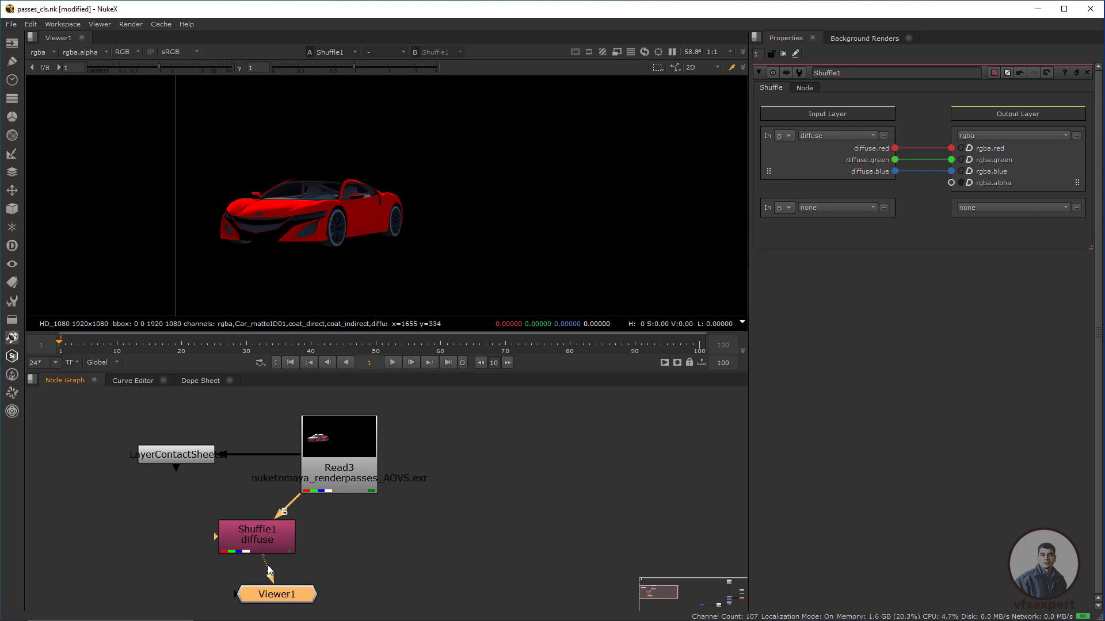
pyautogui.click(275, 541)
pyautogui.click(376, 454)
pyautogui.moveTo(376, 455); pyautogui.dragTo(393, 449)
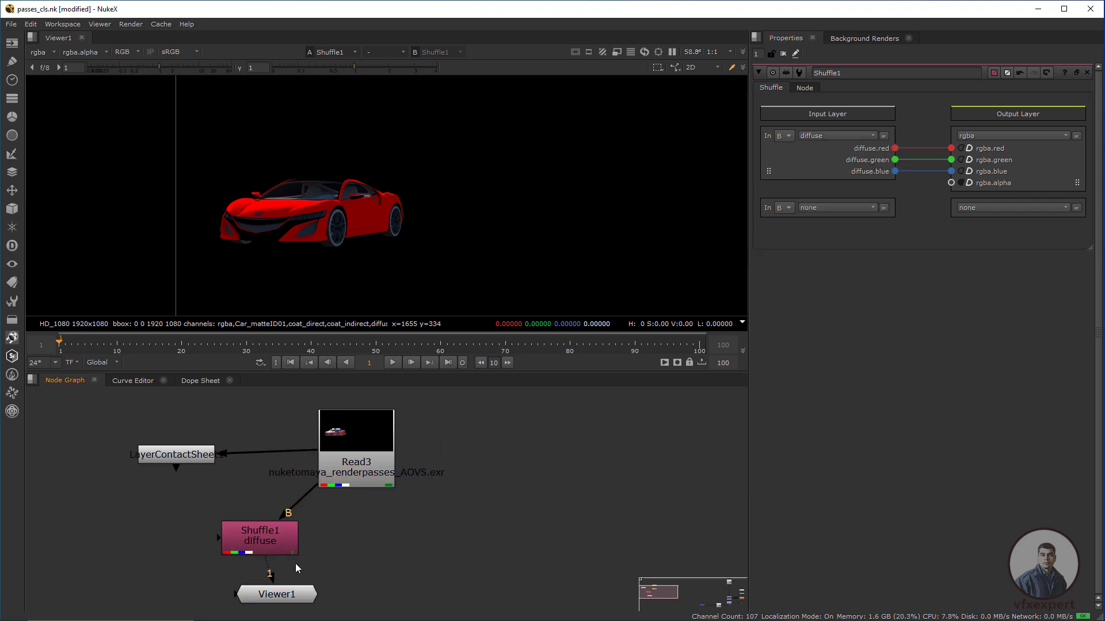
pyautogui.click(275, 547)
pyautogui.click(430, 537)
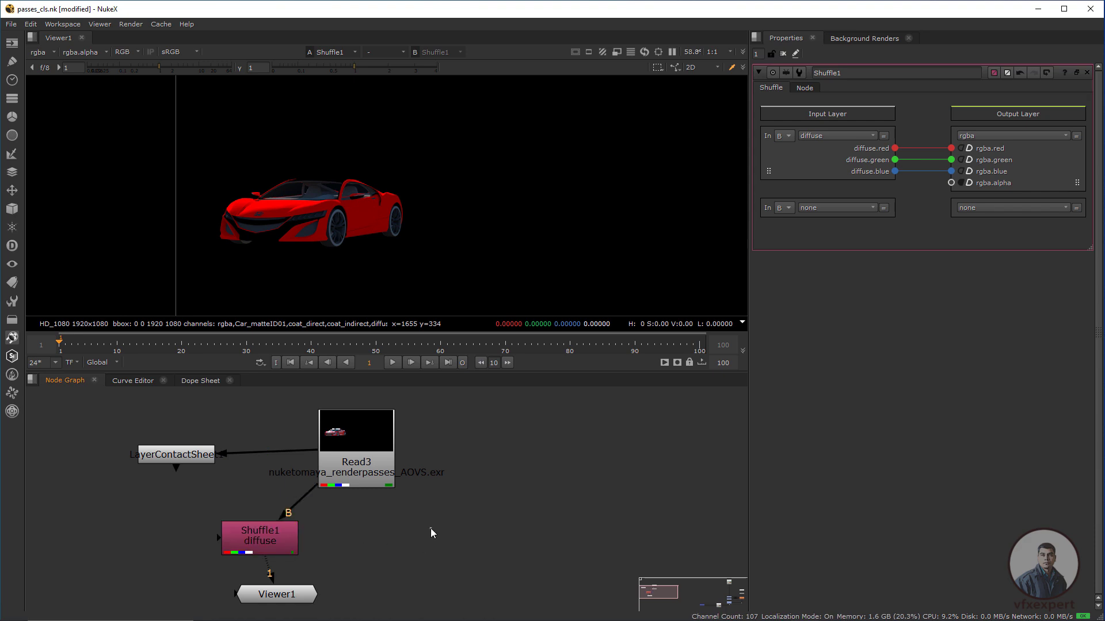
# - Paste two copies of the Shuffle1 node, feed both from Read3, and place them below and beside it
pyautogui.hotkey('ctrl', 'v')
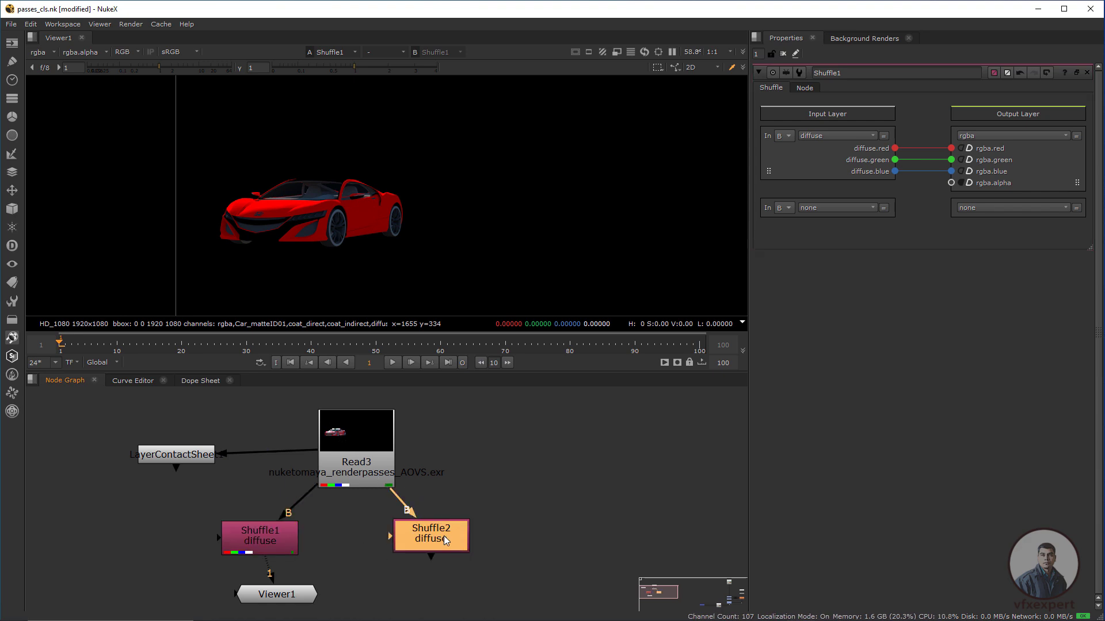
pyautogui.moveTo(443, 537); pyautogui.dragTo(446, 560)
pyautogui.click(502, 487)
pyautogui.hotkey('ctrl', 'v')
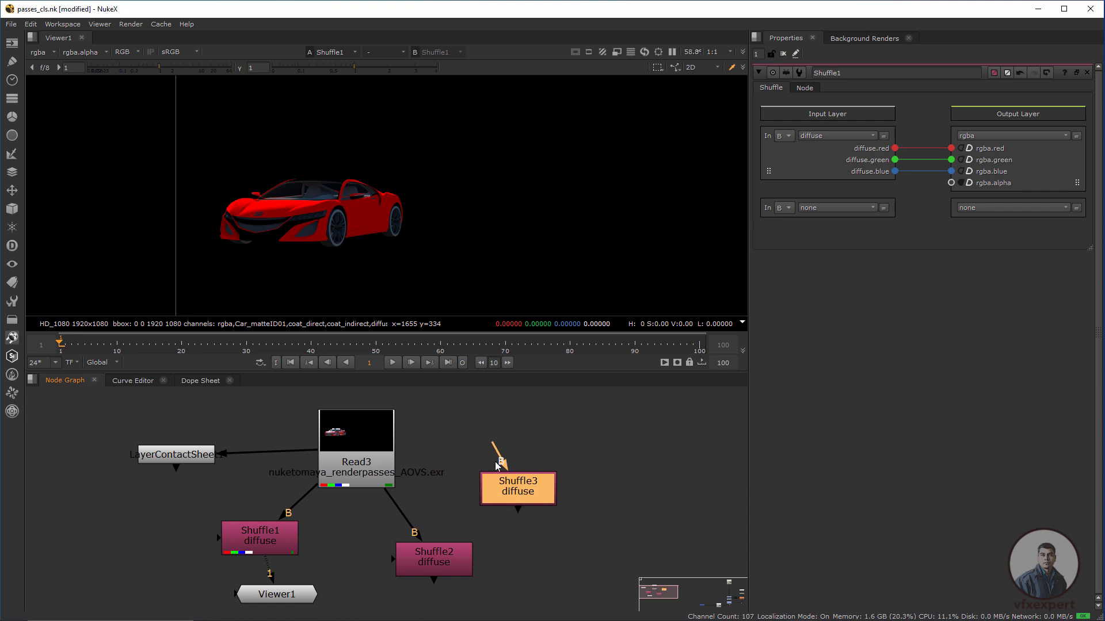
pyautogui.moveTo(498, 466); pyautogui.dragTo(397, 476)
pyautogui.moveTo(528, 491); pyautogui.dragTo(550, 468)
# - Set the input layer of Shuffle2 to diffuse_direct
pyautogui.click(435, 561)
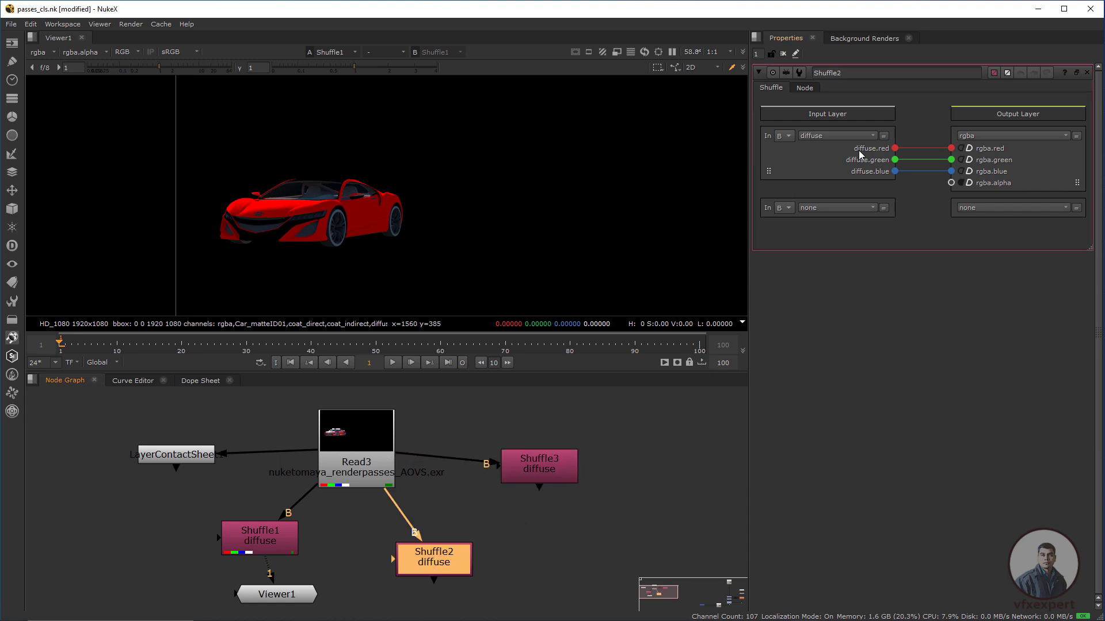
pyautogui.click(862, 136)
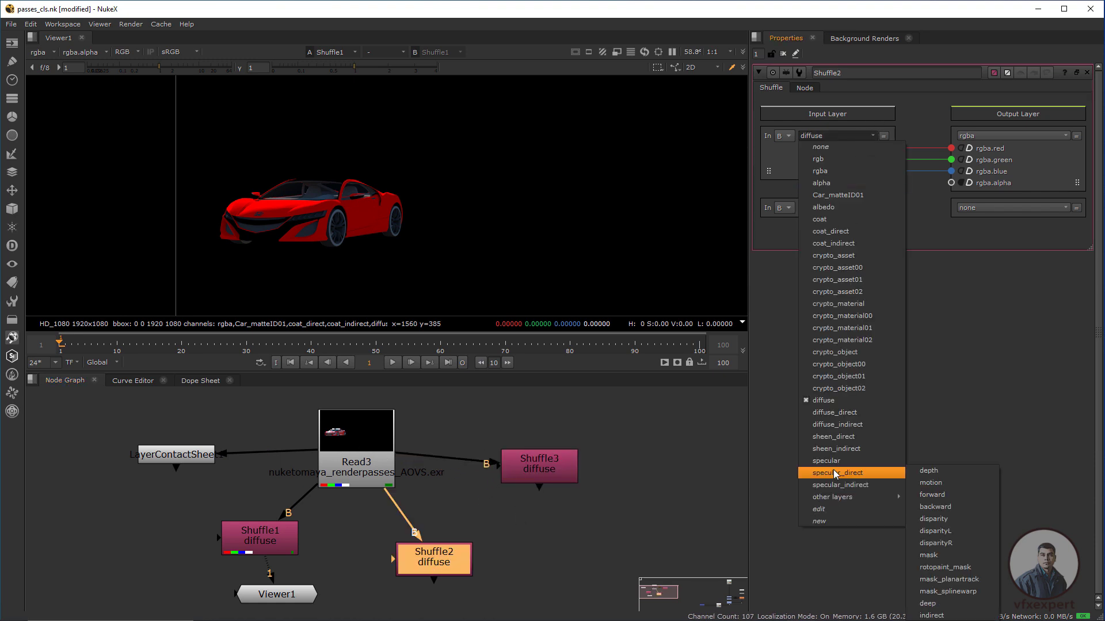
pyautogui.click(835, 412)
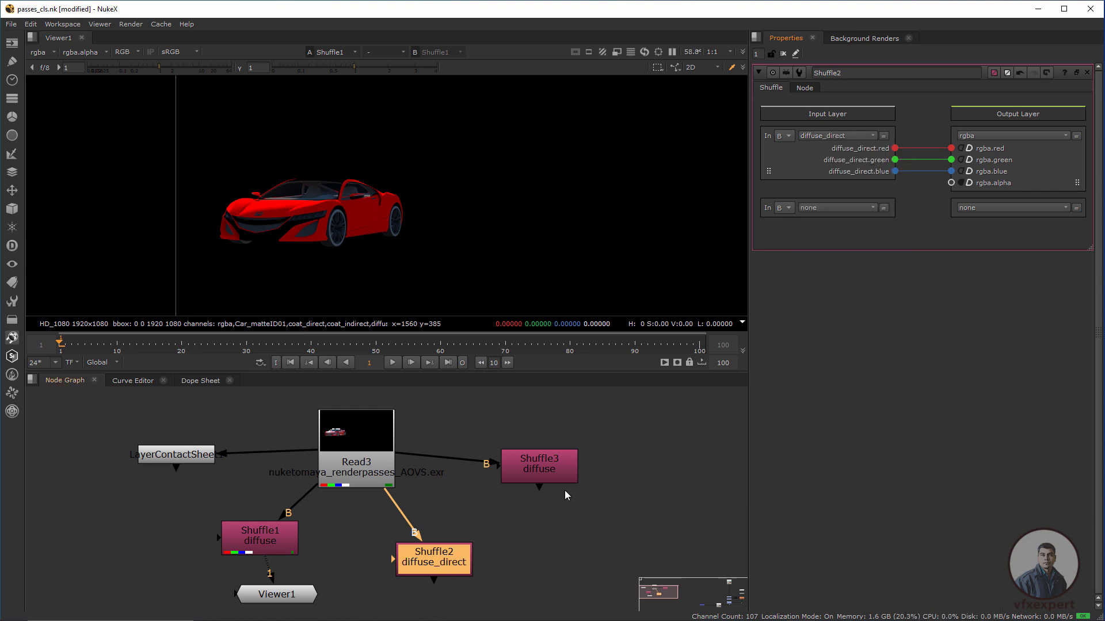
# - Set the input layer of Shuffle3 to diffuse_indirect
pyautogui.click(558, 460)
pyautogui.click(858, 136)
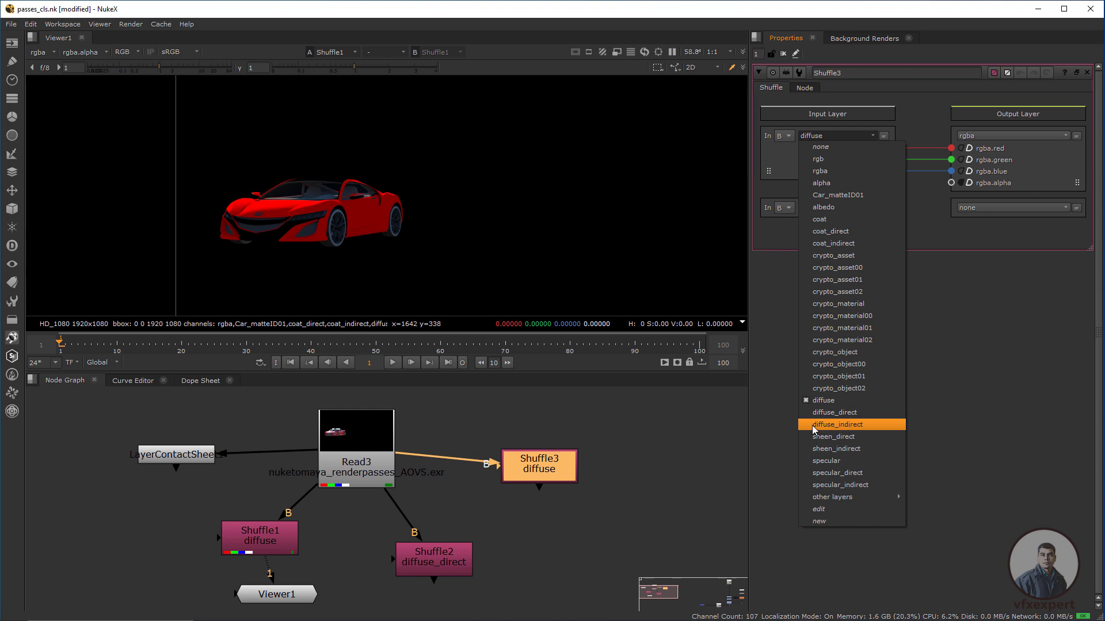
pyautogui.click(846, 424)
pyautogui.click(542, 527)
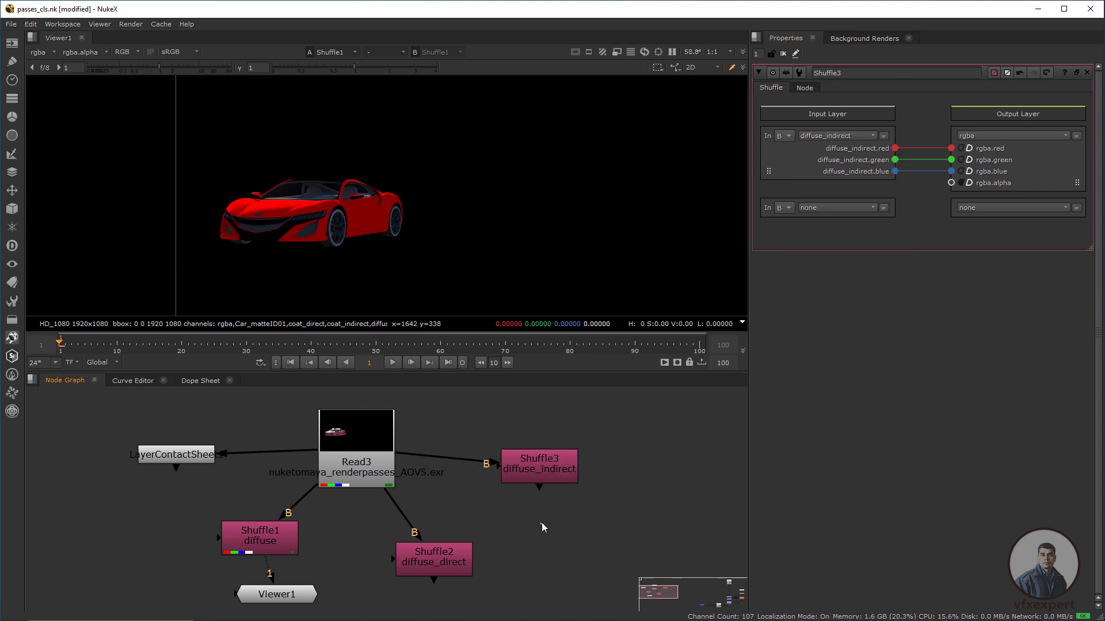
pyautogui.click(558, 465)
pyautogui.click(449, 562)
pyautogui.click(541, 465)
pyautogui.click(447, 559)
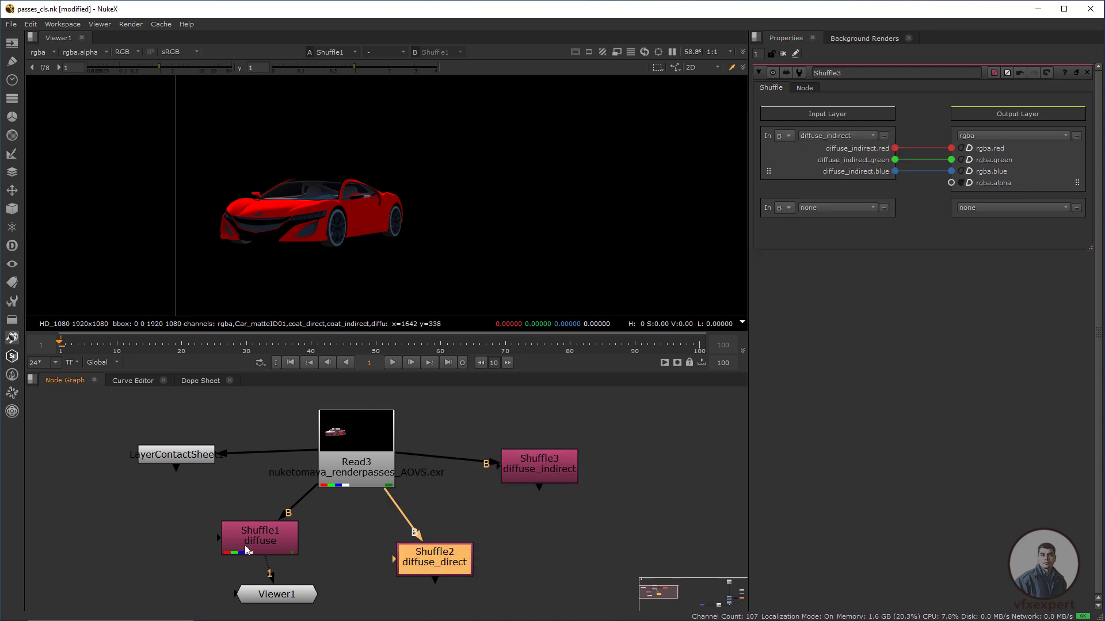
pyautogui.click(272, 543)
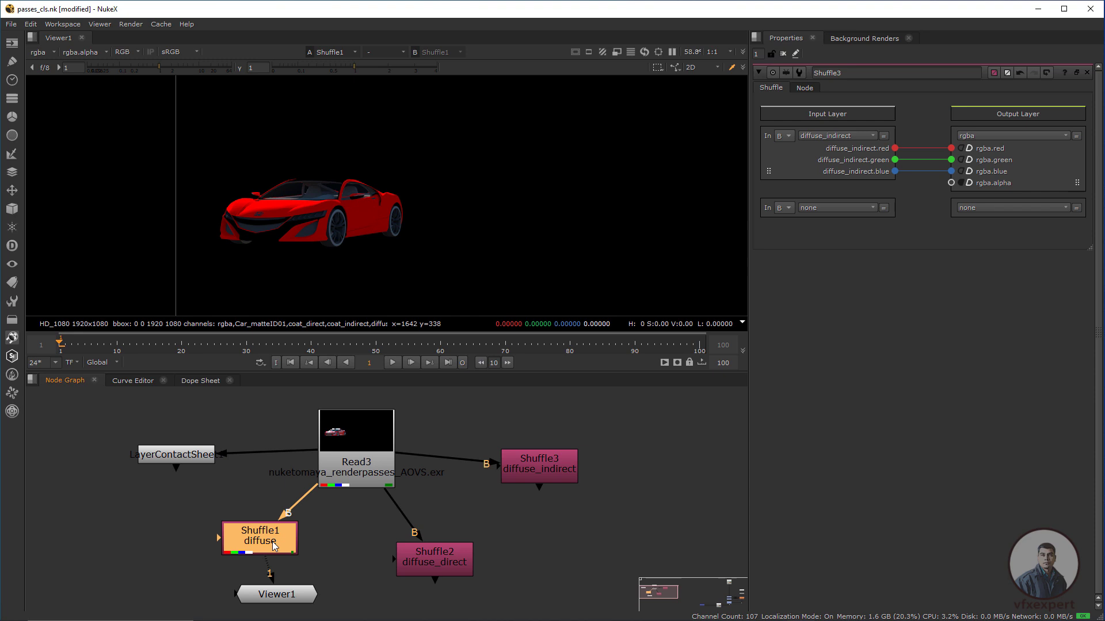
# - Add a Merge node under Shuffle3, connecting its B input to Shuffle3 and its A input to Shuffle2
pyautogui.click(531, 536)
pyautogui.press('m')
pyautogui.moveTo(557, 467); pyautogui.dragTo(568, 450)
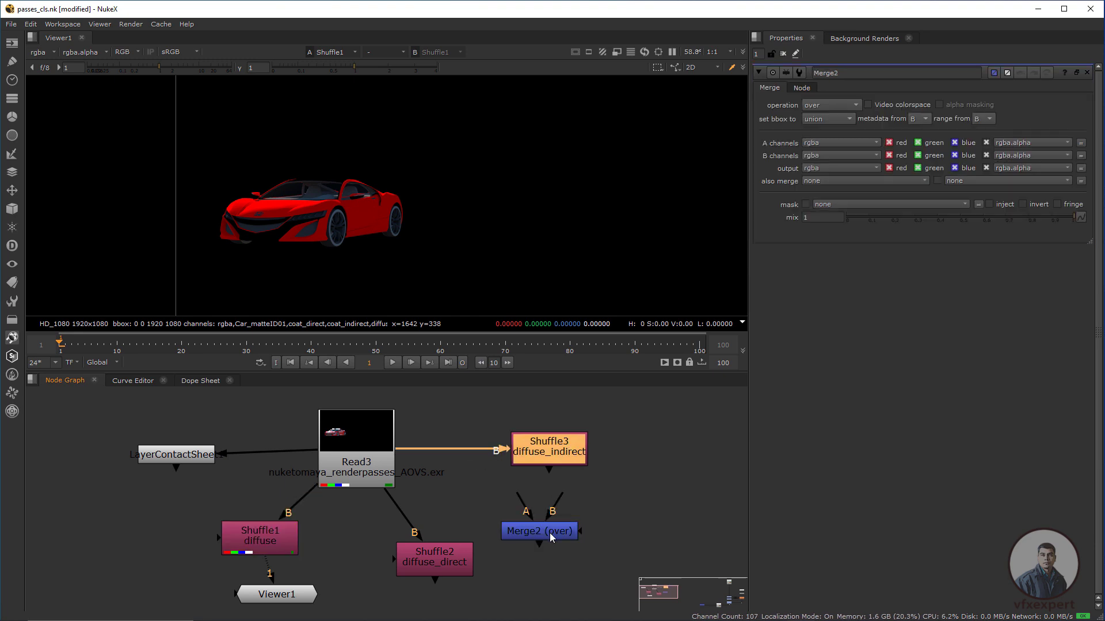
pyautogui.moveTo(550, 533); pyautogui.dragTo(561, 462)
pyautogui.moveTo(557, 525); pyautogui.dragTo(554, 473)
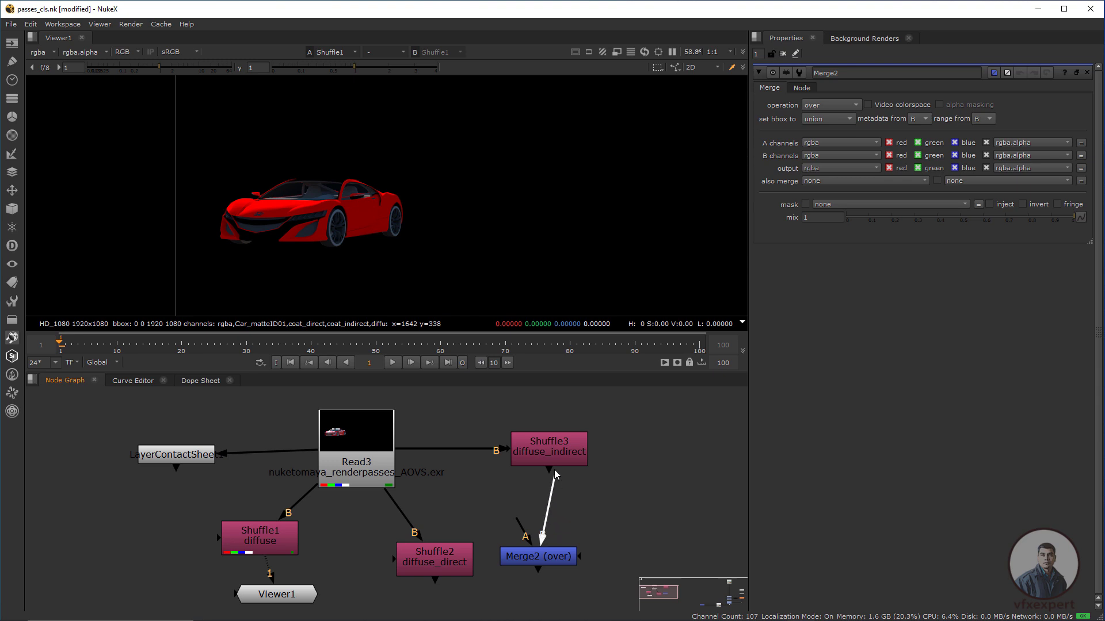
pyautogui.moveTo(525, 530); pyautogui.dragTo(455, 557)
pyautogui.moveTo(544, 554); pyautogui.dragTo(555, 561)
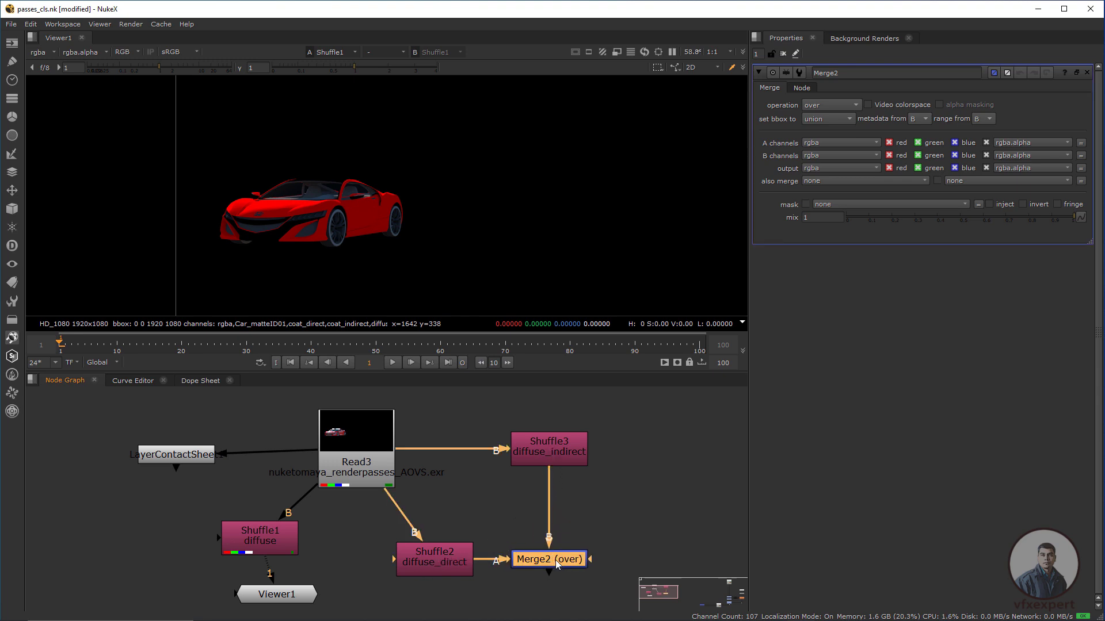
# - Show Merge2 in the viewer, set its operation to plus, and place Viewer1 directly beneath it
pyautogui.press('1')
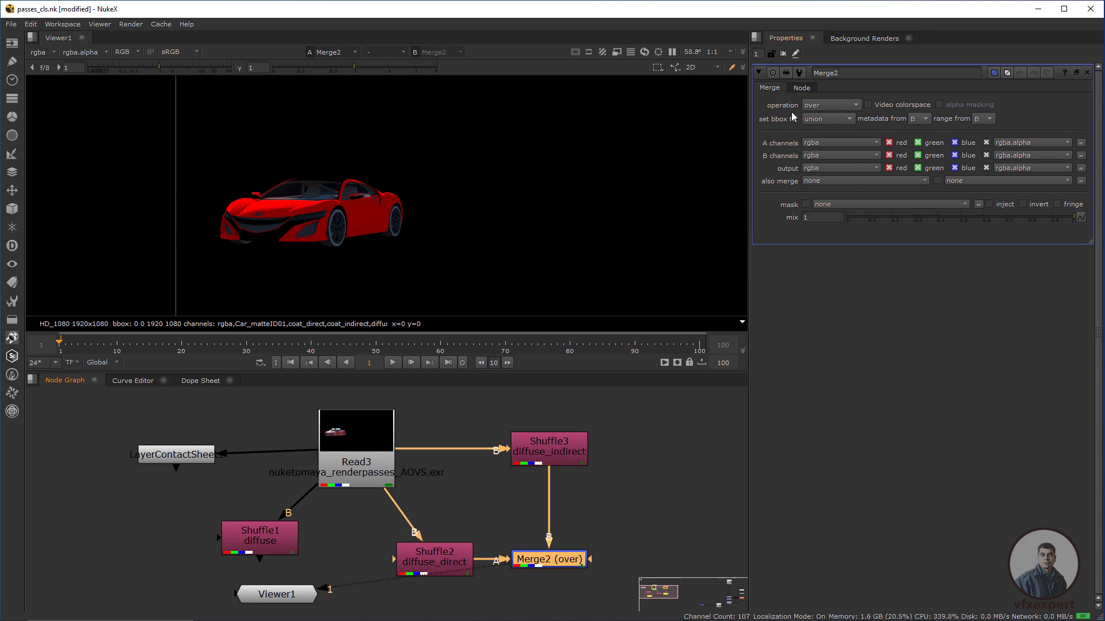
pyautogui.click(851, 108)
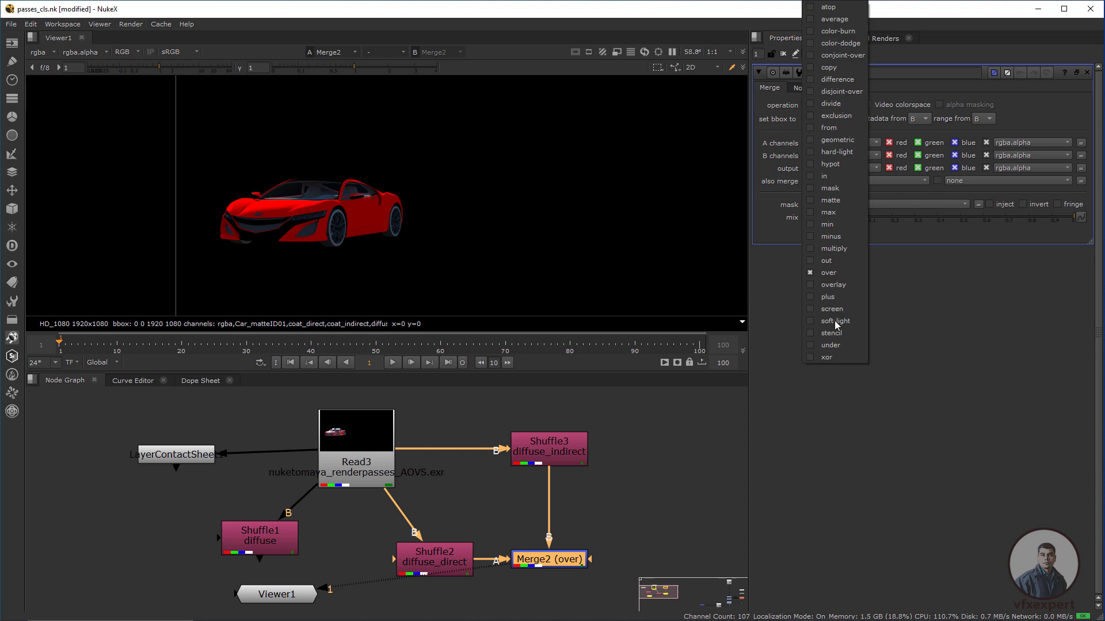
pyautogui.click(828, 297)
pyautogui.moveTo(276, 594); pyautogui.dragTo(549, 606)
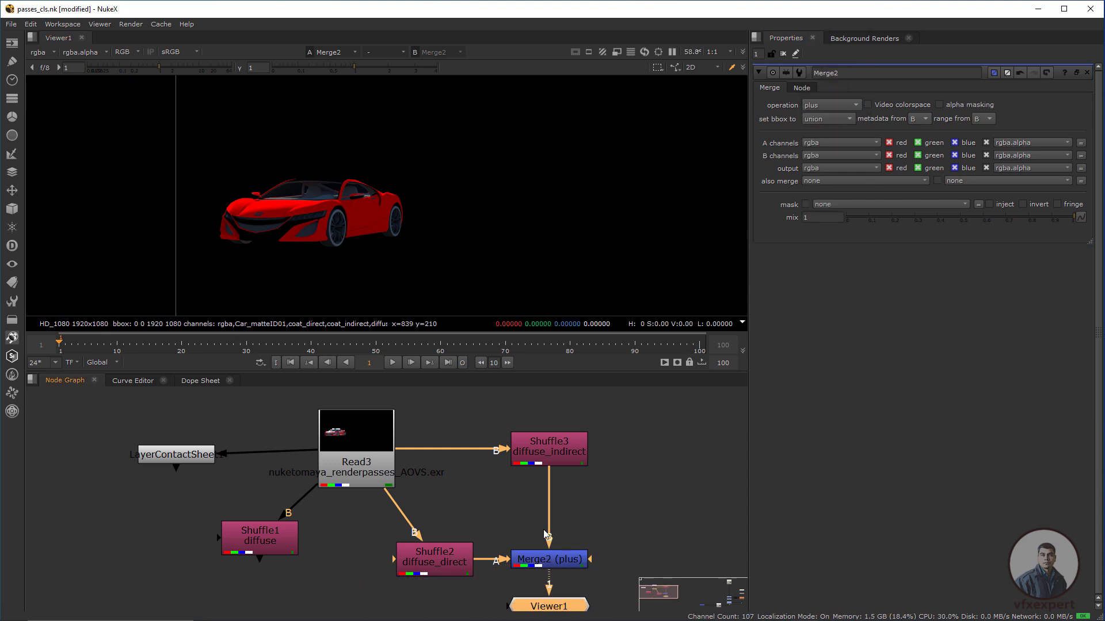
pyautogui.moveTo(567, 555); pyautogui.dragTo(523, 543, button='middle')
# - Assign Shuffle1 to viewer input 1 and Merge2 to viewer input 2, and compare the two images
pyautogui.click(250, 557)
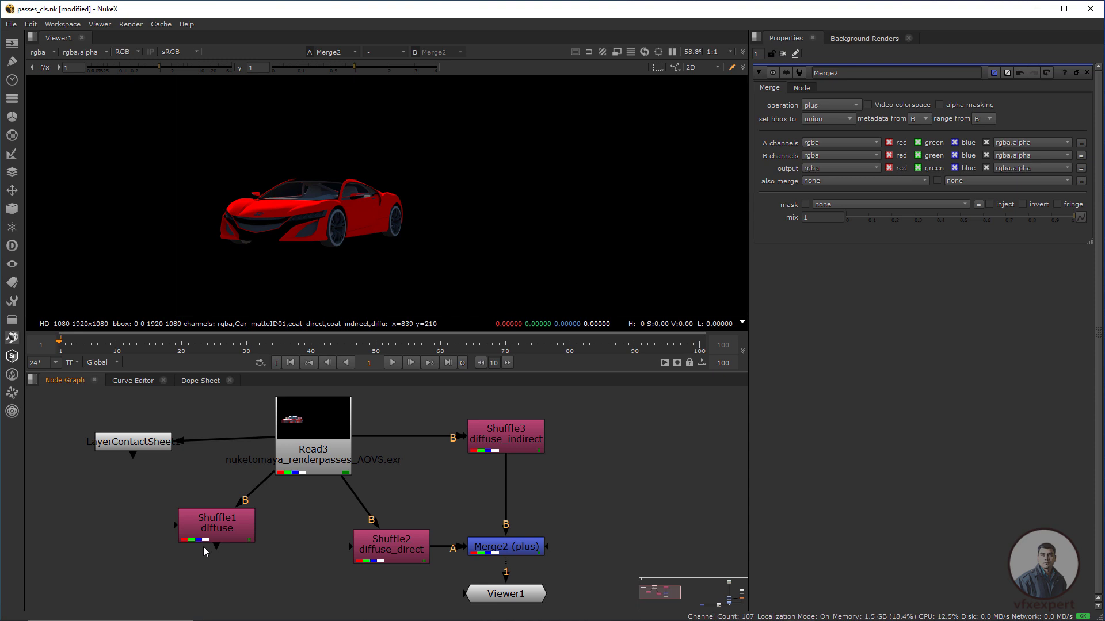
pyautogui.moveTo(221, 543); pyautogui.dragTo(214, 552)
pyautogui.press('1')
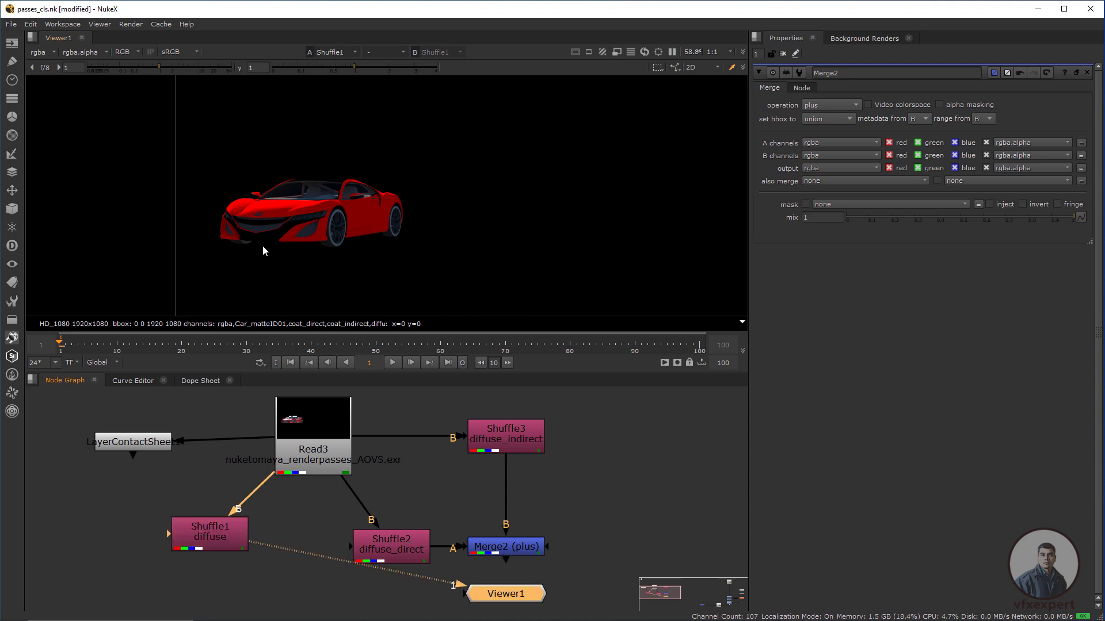
pyautogui.click(517, 548)
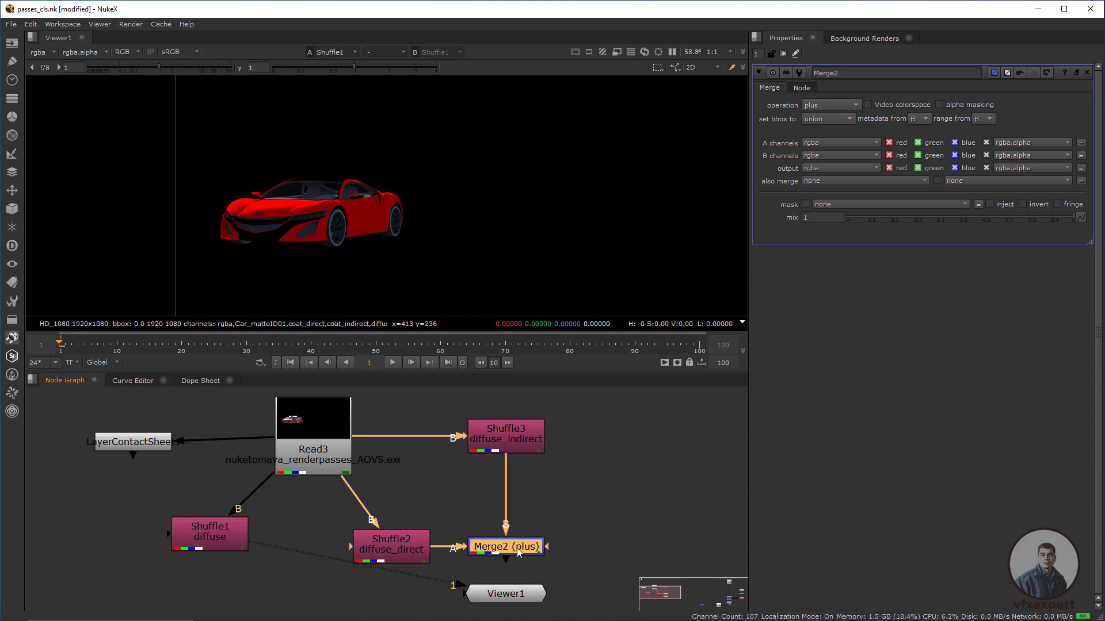
pyautogui.press('2')
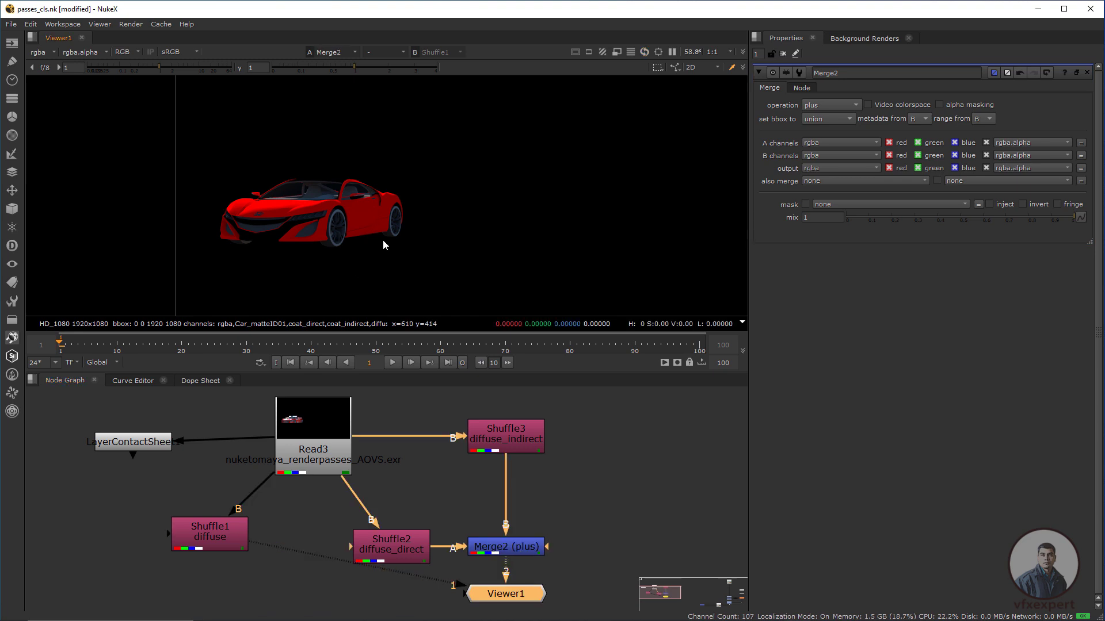
pyautogui.press('1')
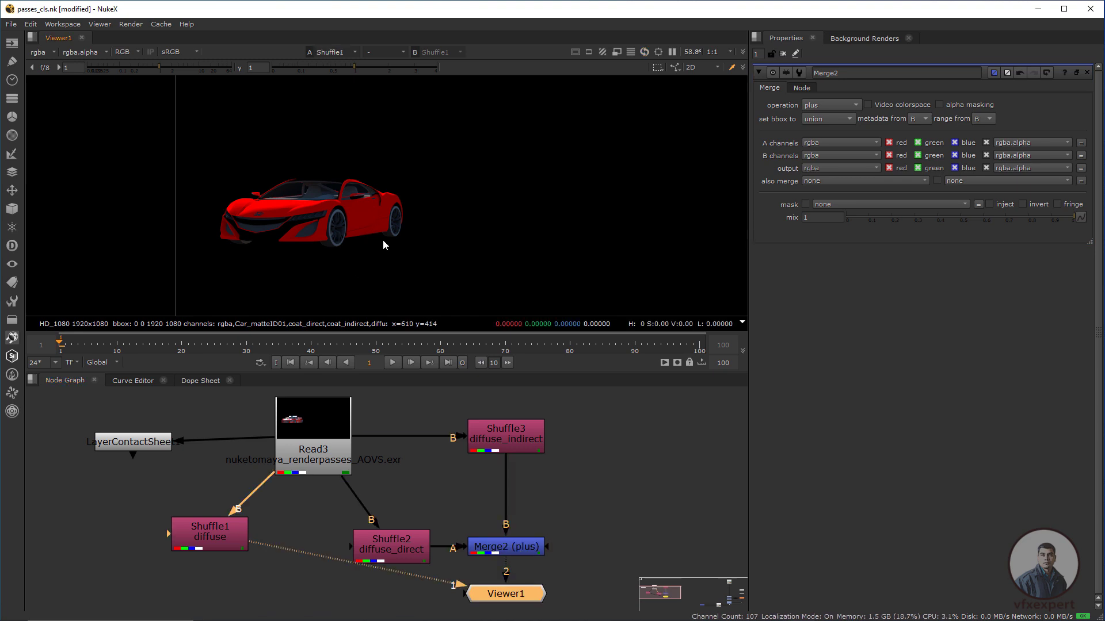
# - Review the input layers available in Shuffle2, leaving the list without choosing another layer
pyautogui.click(583, 469)
pyautogui.click(391, 542)
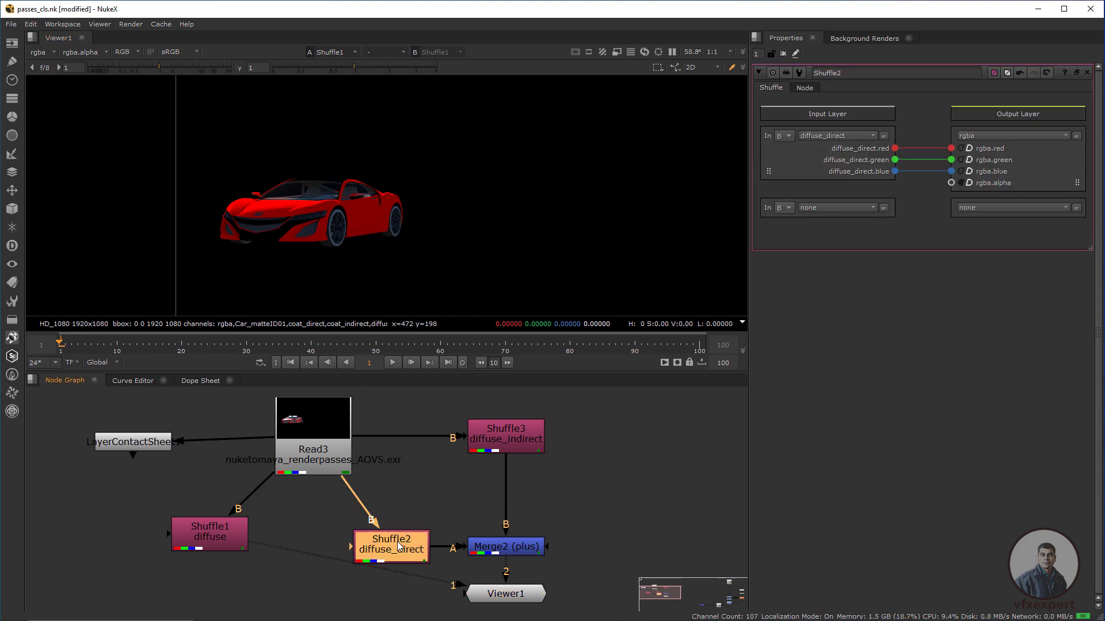
pyautogui.click(854, 137)
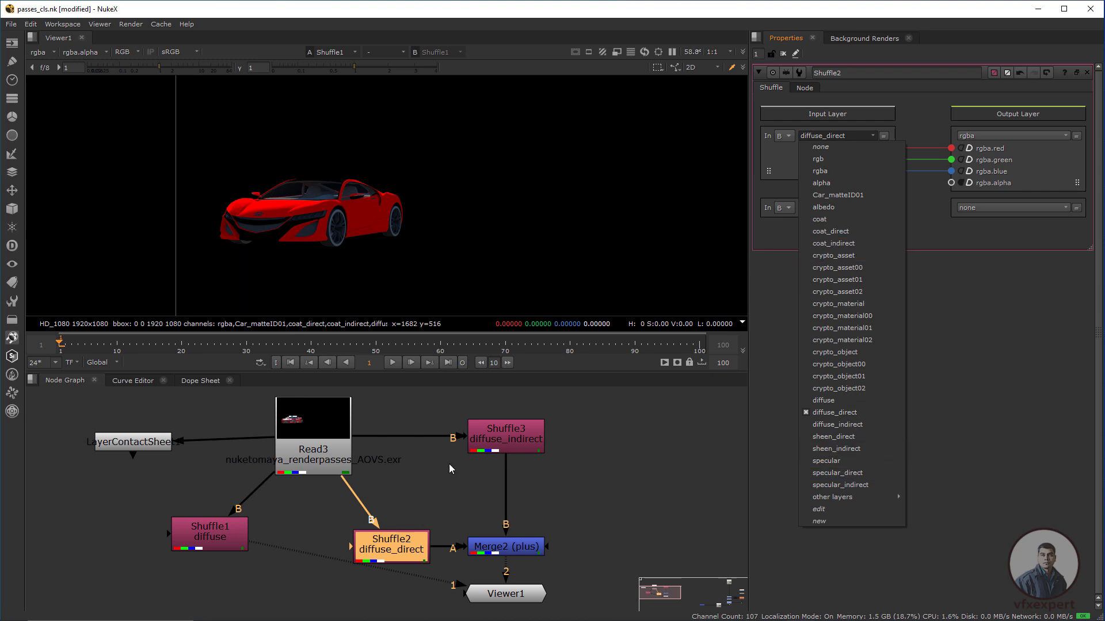
pyautogui.click(584, 519)
pyautogui.click(585, 519)
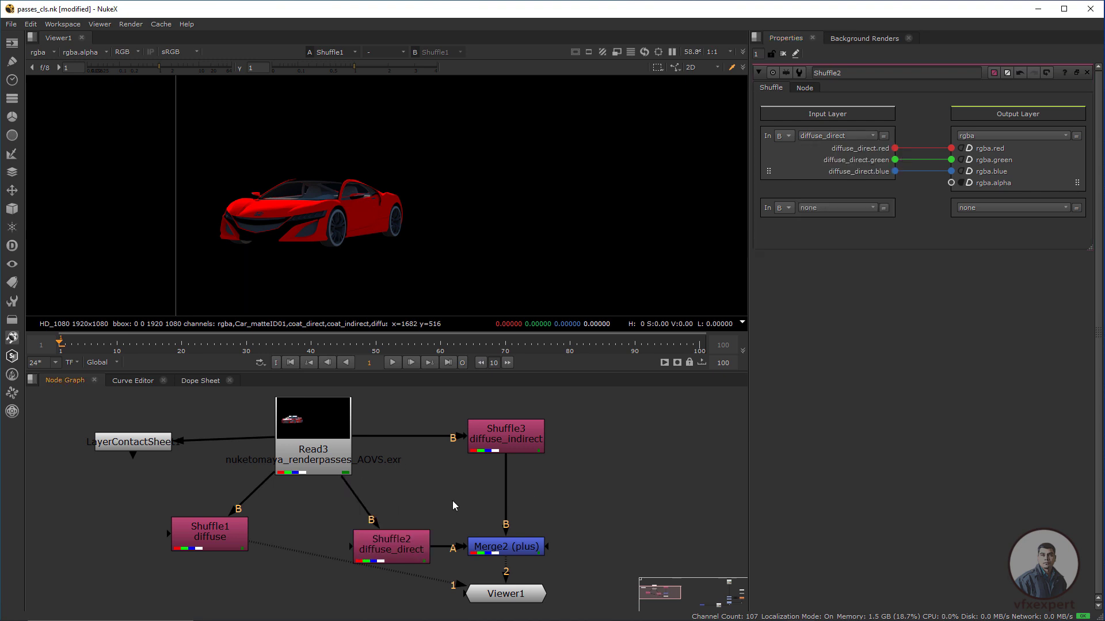
# - Shift Viewer1 between the two branches and compare the Merge2 result with the Shuffle1 diffuse pass again
pyautogui.moveTo(508, 595); pyautogui.dragTo(454, 601)
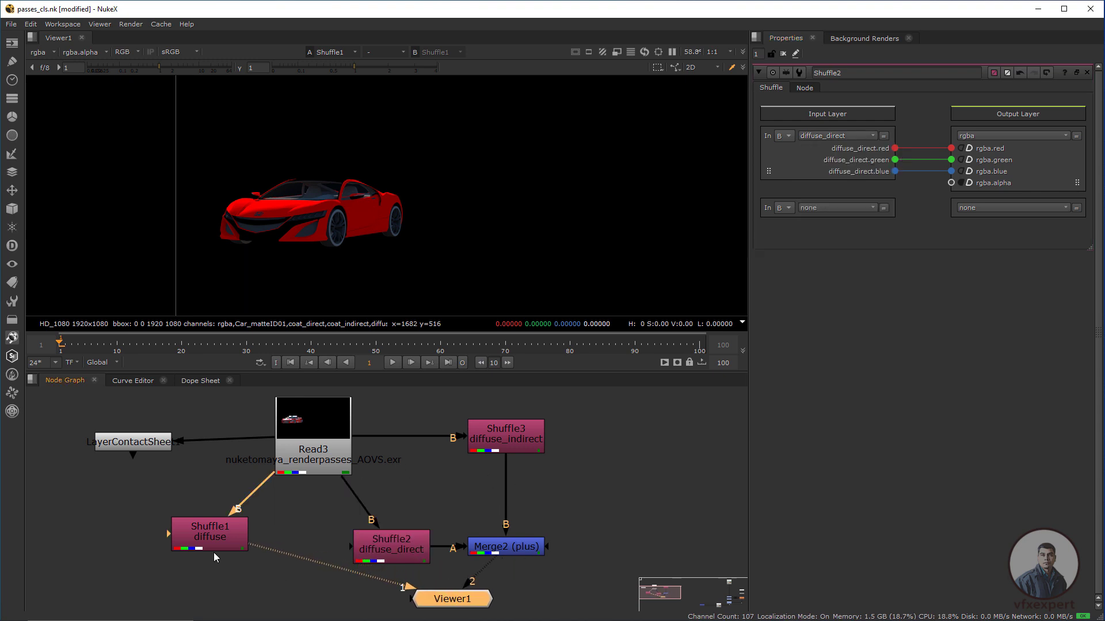
pyautogui.click(219, 541)
pyautogui.click(452, 599)
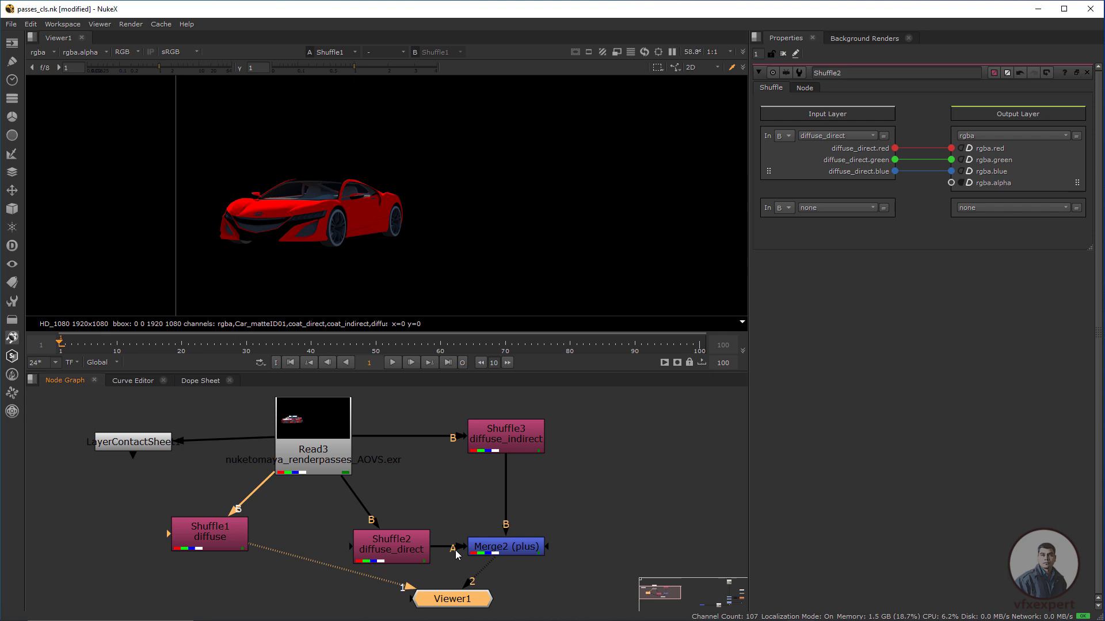
pyautogui.click(516, 550)
pyautogui.click(382, 244)
pyautogui.press('2')
pyautogui.press('1')
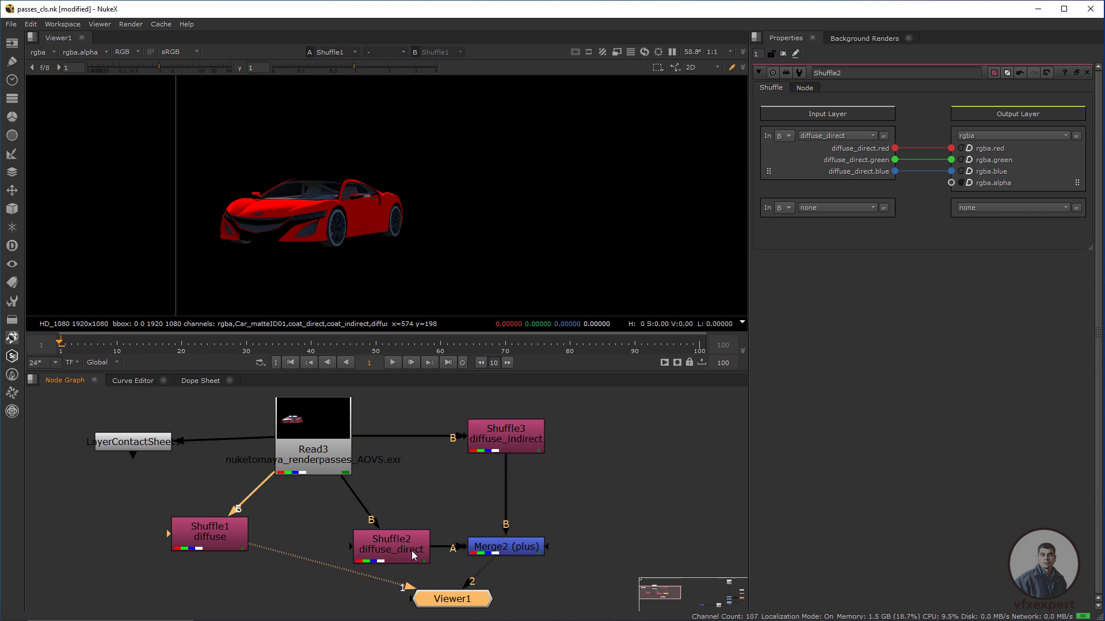
pyautogui.moveTo(400, 543); pyautogui.dragTo(398, 538)
pyautogui.click(498, 447)
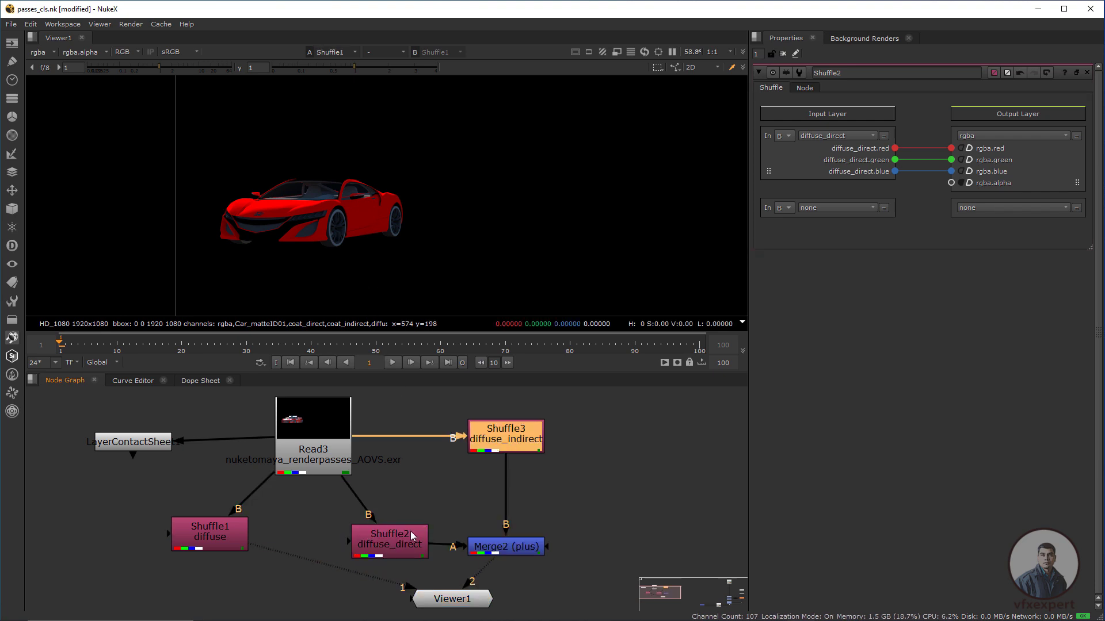
pyautogui.click(403, 539)
pyautogui.click(500, 437)
pyautogui.click(405, 534)
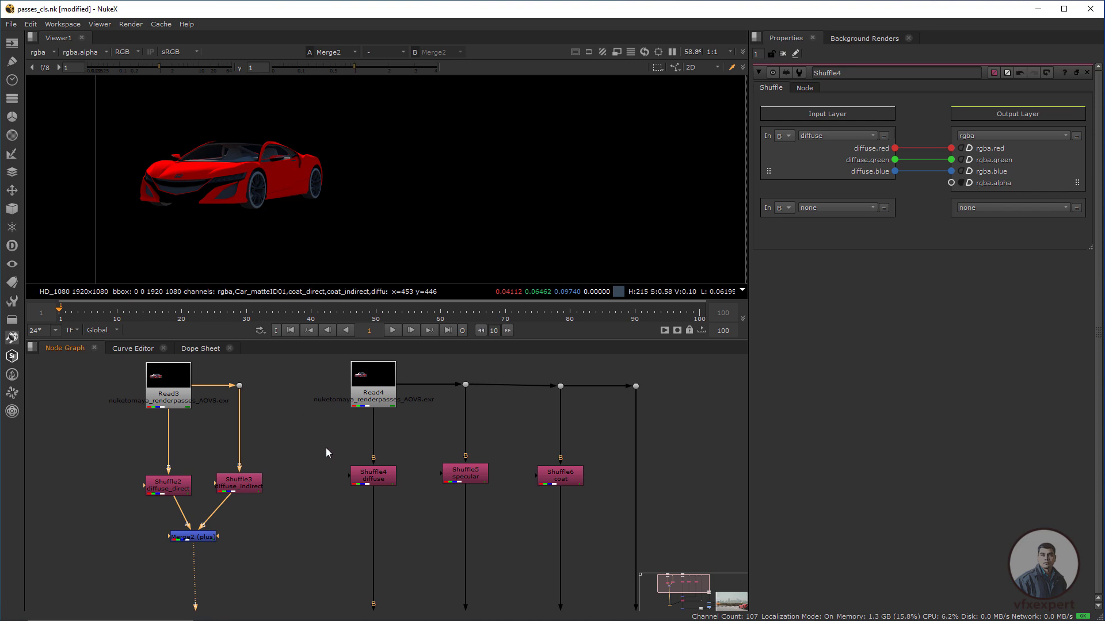
# - Inspect the Read4 branch with its three Shuffle nodes and show Read4 on viewer input 1
pyautogui.moveTo(312, 443); pyautogui.dragTo(609, 506)
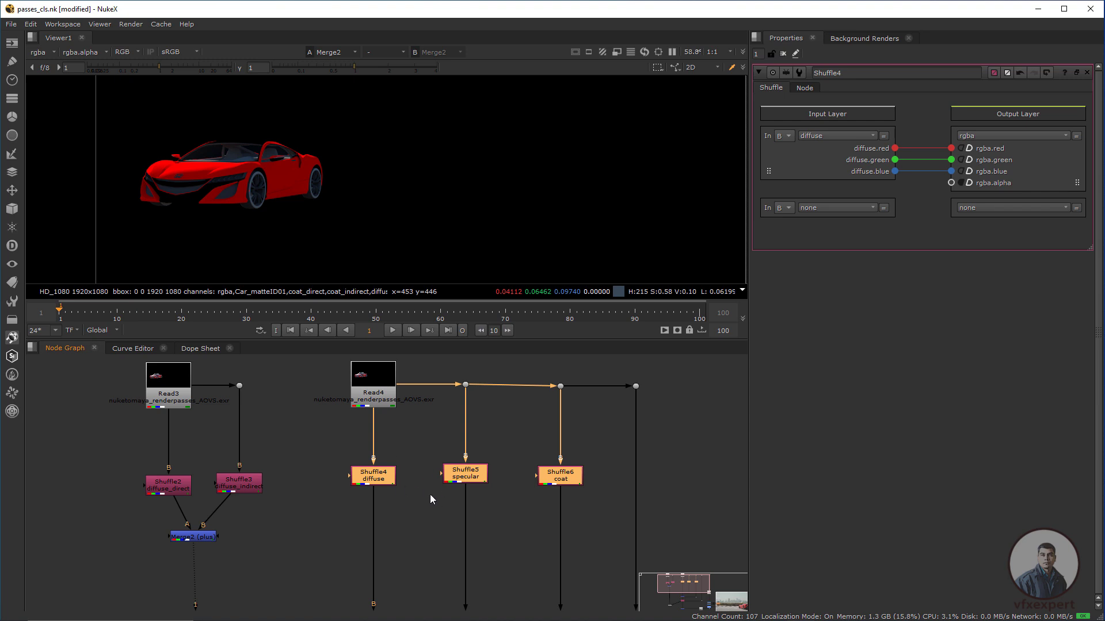
pyautogui.click(397, 406)
pyautogui.click(372, 383)
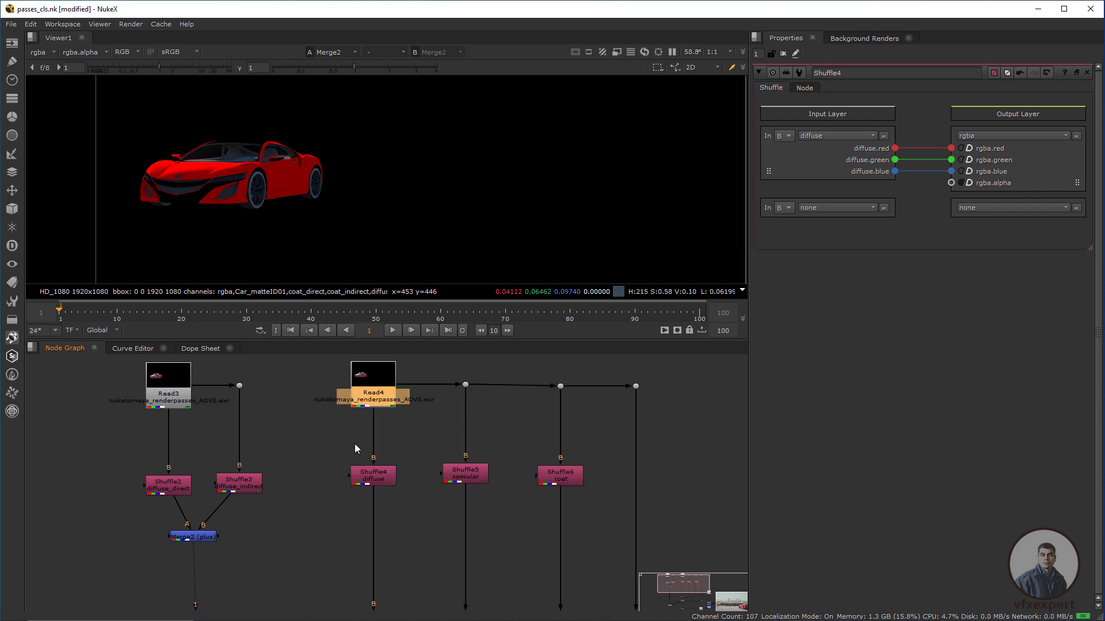
pyautogui.click(409, 430)
pyautogui.click(379, 385)
pyautogui.press('1')
pyautogui.moveTo(434, 136); pyautogui.dragTo(264, 217)
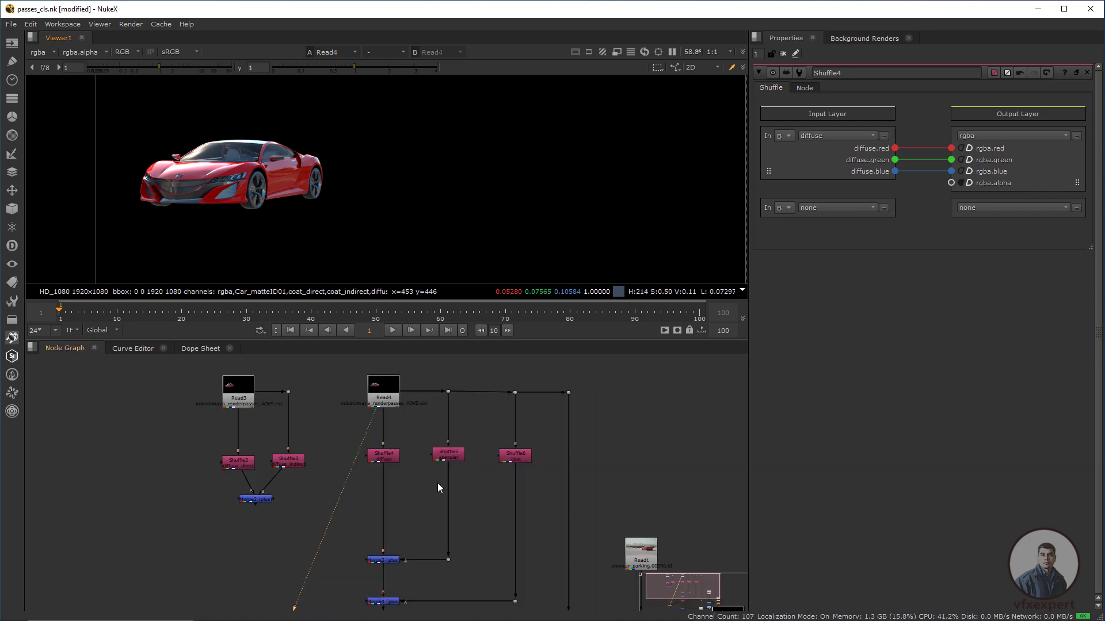
# - Examine the diffuse, specular and coat Shuffle nodes fed by Read4
pyautogui.moveTo(438, 483); pyautogui.dragTo(417, 448, button='middle')
pyautogui.scroll(3, 449, 424)
pyautogui.moveTo(572, 387); pyautogui.dragTo(341, 441)
pyautogui.click(344, 421)
pyautogui.click(431, 425)
pyautogui.click(513, 428)
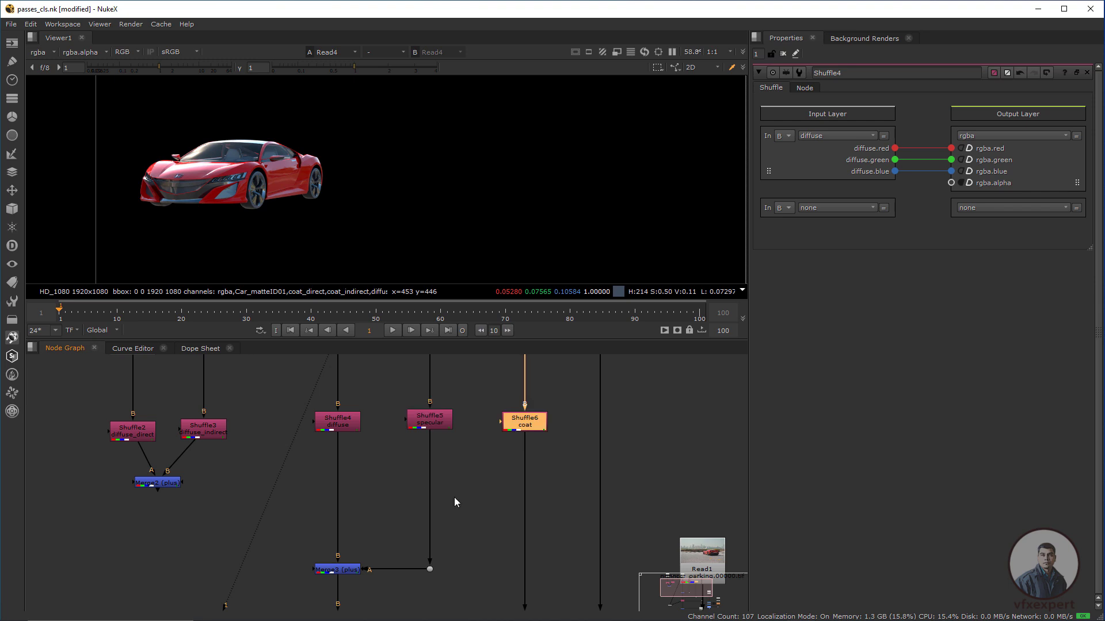
# - Follow the plus merges down to Copy1 and show it on viewer input 2 for comparison with Read4
pyautogui.moveTo(392, 527); pyautogui.dragTo(395, 420, button='middle')
pyautogui.scroll(-1, 383, 496)
pyautogui.scroll(2, 392, 423)
pyautogui.click(337, 568)
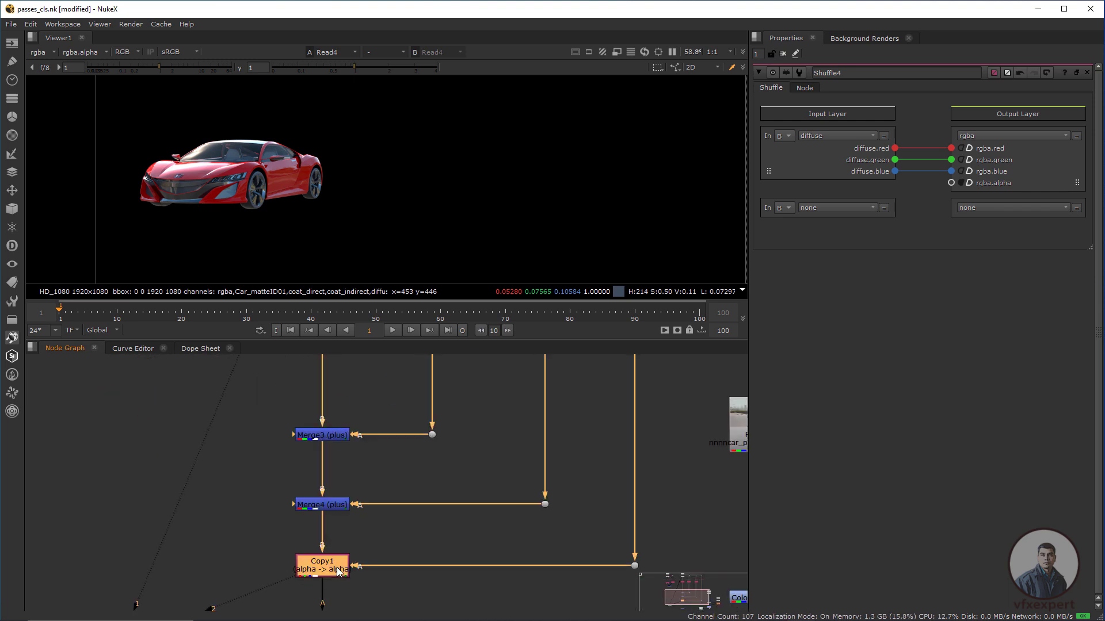
pyautogui.press('2')
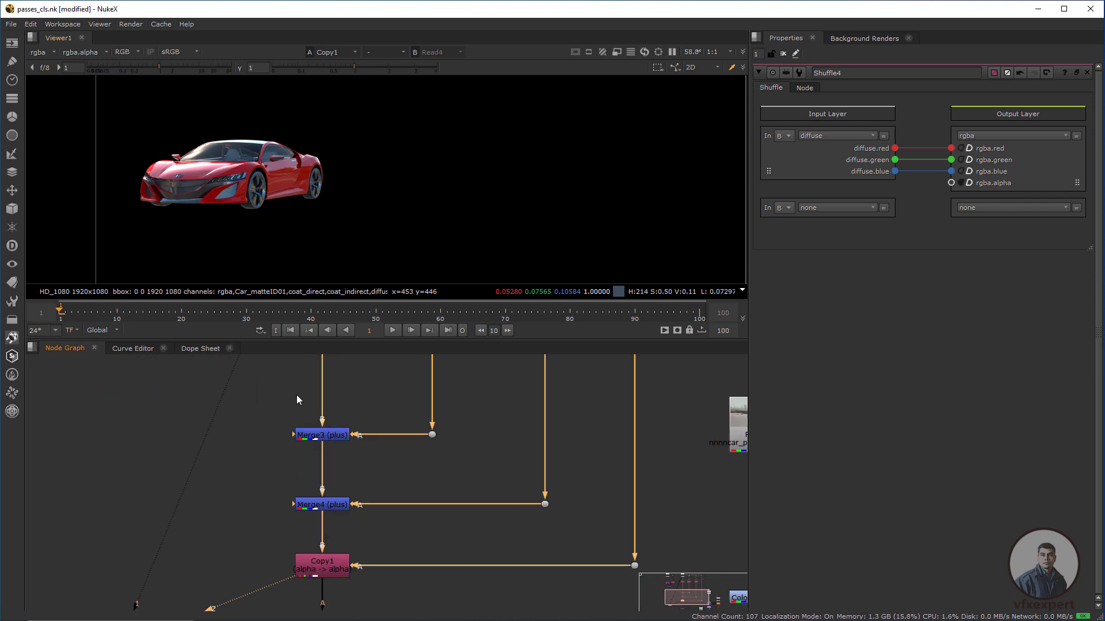
pyautogui.scroll(-3, 298, 399)
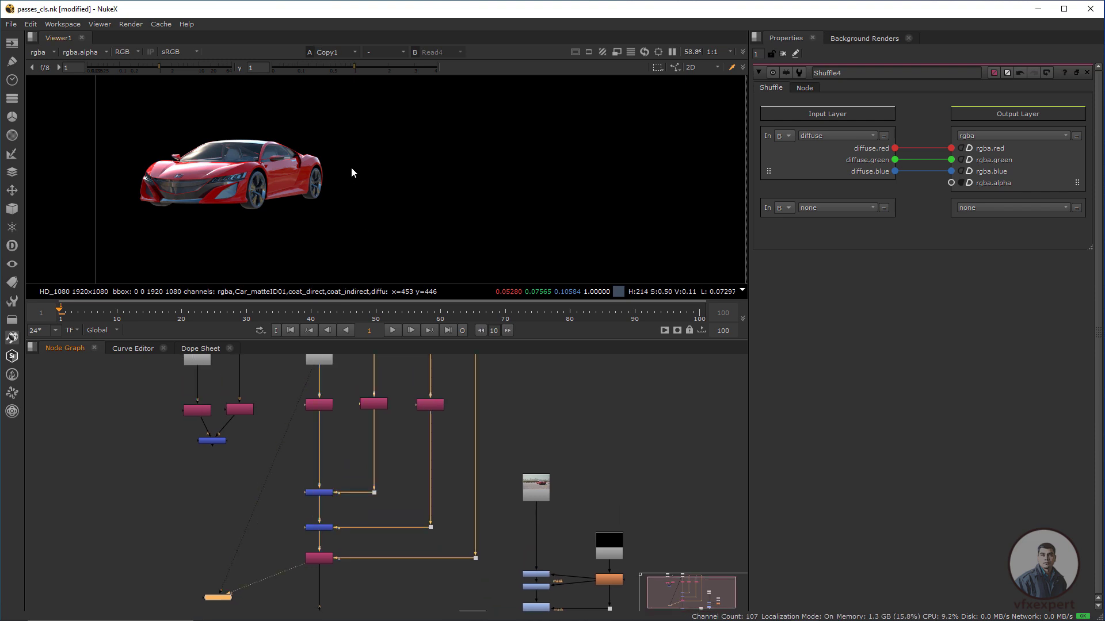
# - Toggle the viewer between the original Read4 render and the rebuilt Copy1 result to compare them
pyautogui.press('1')
pyautogui.press('2')
pyautogui.press('1')
pyautogui.press('2')
pyautogui.press('1')
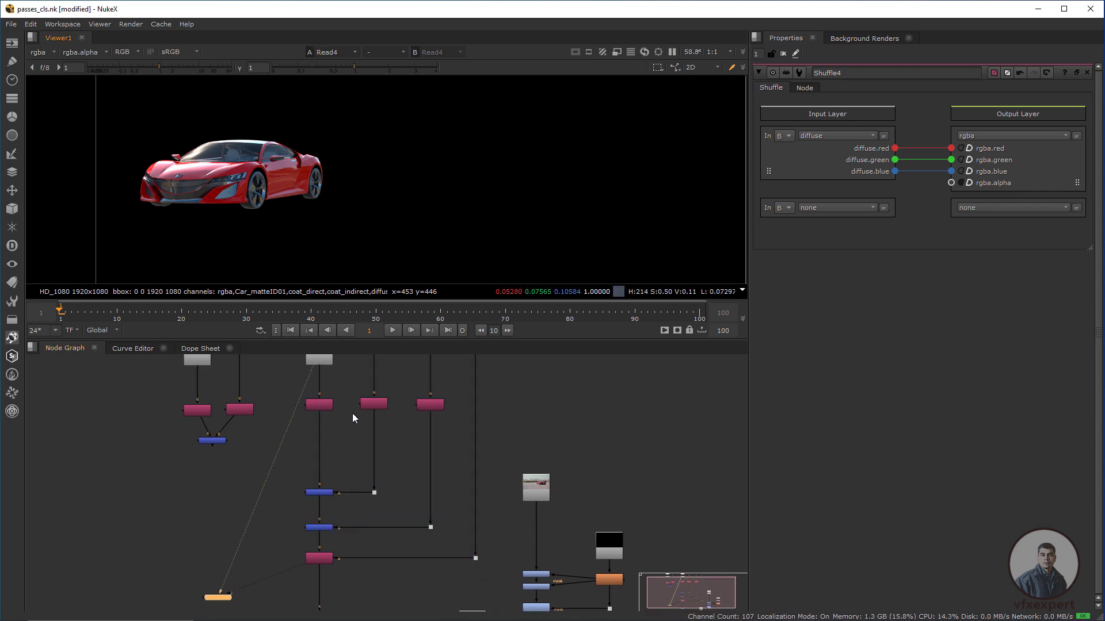
pyautogui.press('1')
# - Show the Merge1 composite of the rebuilt car over the parking-lot background in the viewer
pyautogui.moveTo(387, 573); pyautogui.dragTo(388, 519, button='middle')
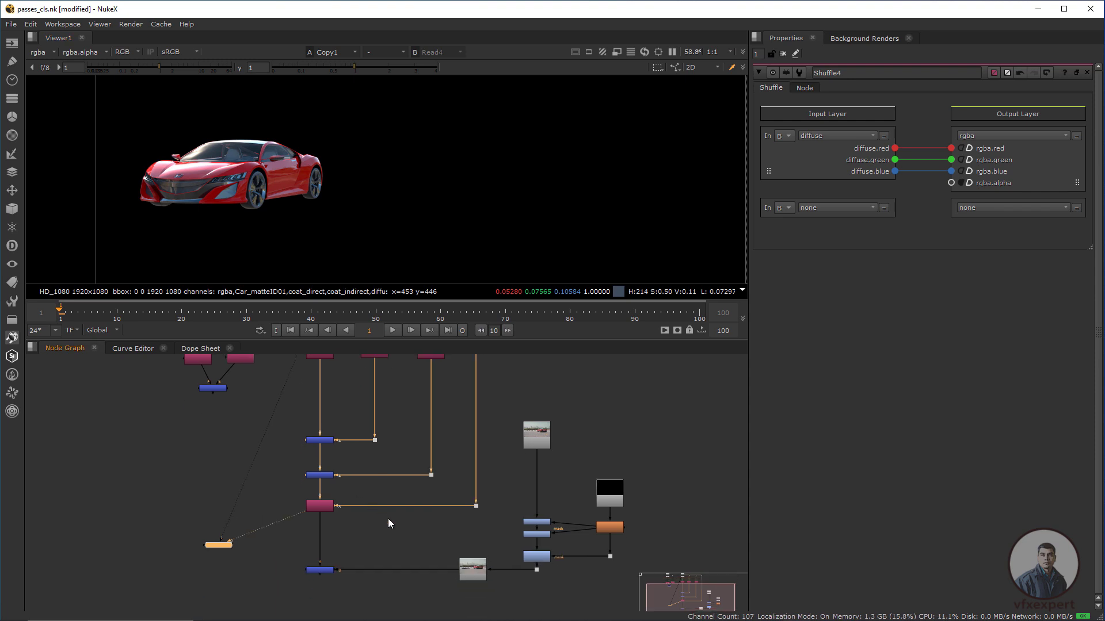
pyautogui.scroll(2, 340, 563)
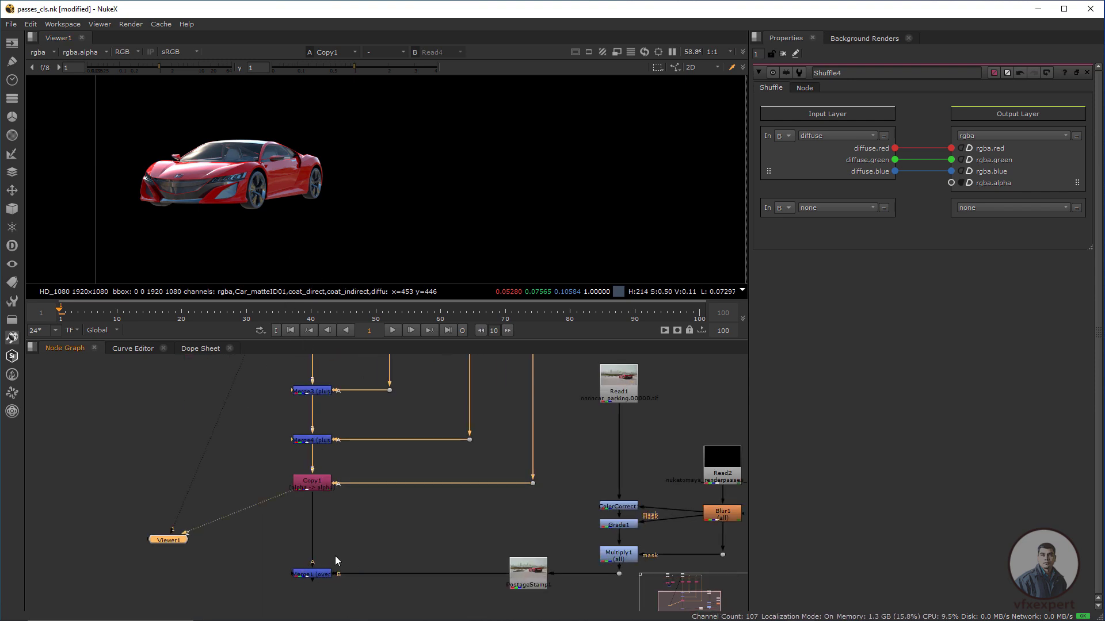
pyautogui.click(312, 575)
pyautogui.press('1')
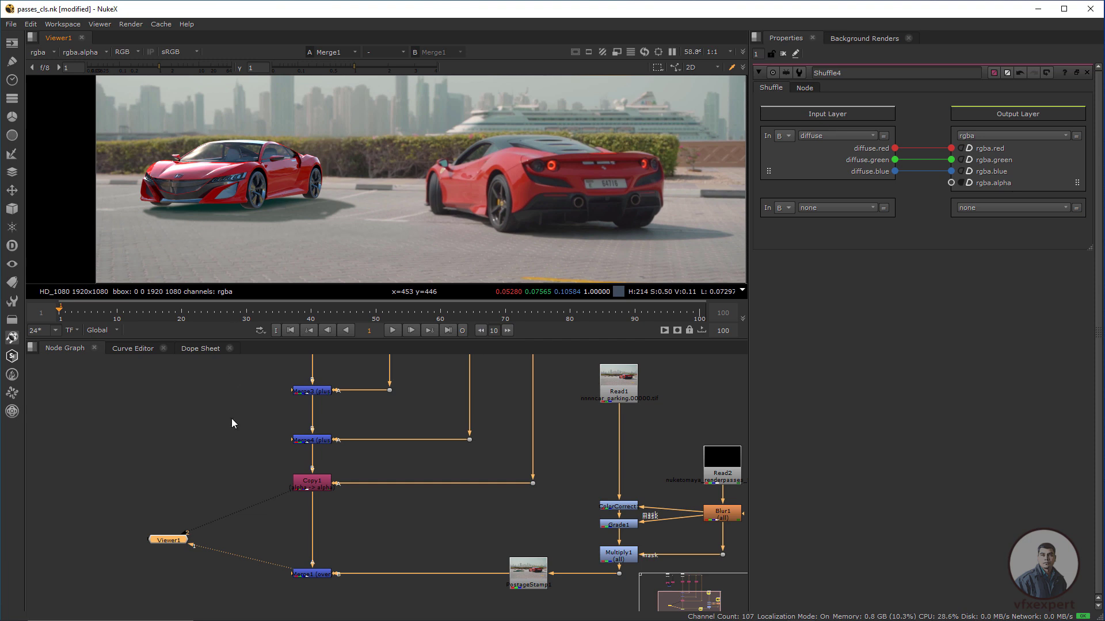
# - Go back up the merge chain and show the rebuilt Copy1 result in the viewer
pyautogui.moveTo(584, 432); pyautogui.dragTo(536, 462, button='middle')
pyautogui.moveTo(336, 452); pyautogui.dragTo(353, 517, button='middle')
pyautogui.moveTo(315, 385)
pyautogui.mouseDown(button='middle')
pyautogui.moveTo(323, 471)
pyautogui.moveTo(339, 501)
pyautogui.moveTo(354, 457)
pyautogui.mouseUp(button='middle')
pyautogui.scroll(2, 323, 429)
pyautogui.scroll(-3, 323, 429)
pyautogui.scroll(-2, 355, 457)
pyautogui.click(341, 558)
pyautogui.press('1')
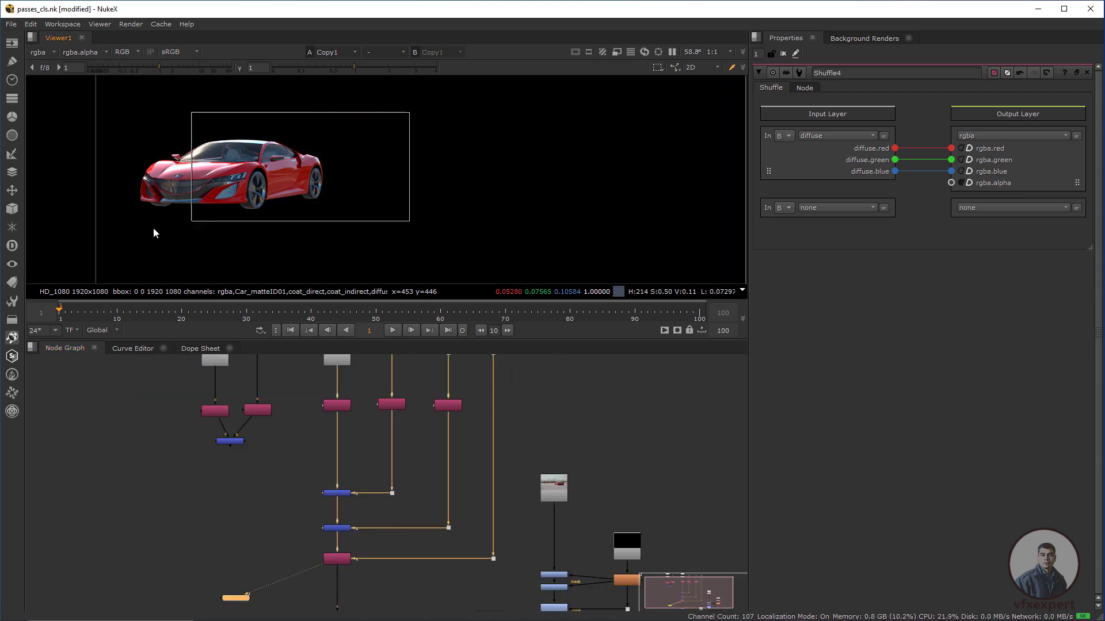
# - Insert a HueShift node on the diffuse branch between Shuffle4 and the first plus merge
pyautogui.moveTo(310, 377); pyautogui.dragTo(315, 412, button='middle')
pyautogui.scroll(4, 316, 412)
pyautogui.moveTo(387, 442); pyautogui.dragTo(315, 448, button='middle')
pyautogui.scroll(-2, 344, 448)
pyautogui.scroll(3, 282, 168)
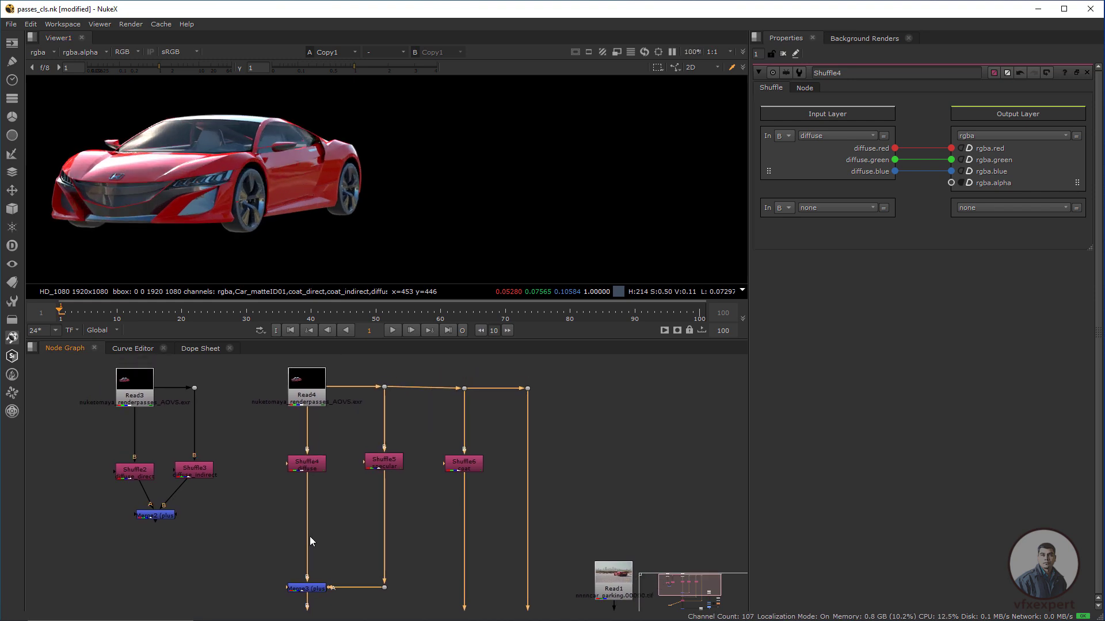
pyautogui.click(336, 505)
pyautogui.click(313, 469)
pyautogui.click(315, 509)
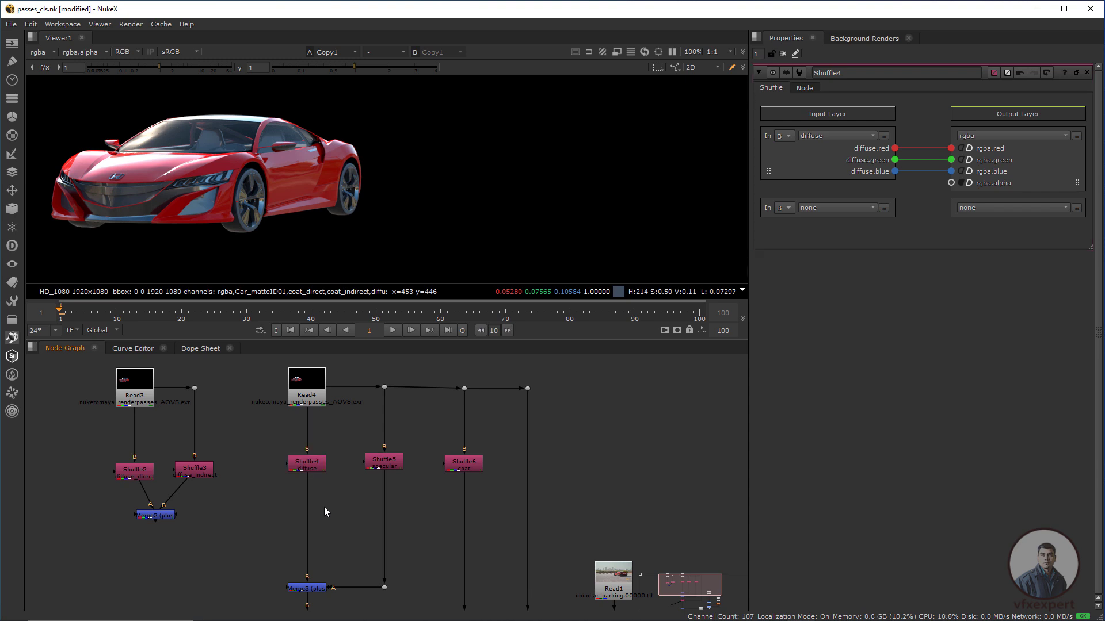
pyautogui.press('Tab')
pyautogui.write('h')
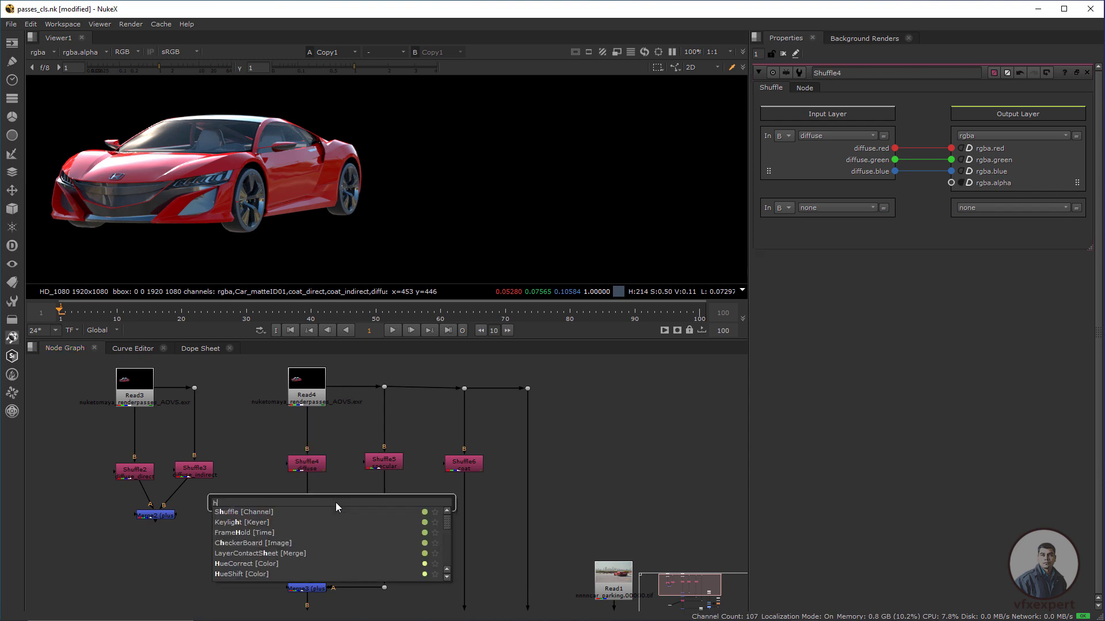
pyautogui.write('u')
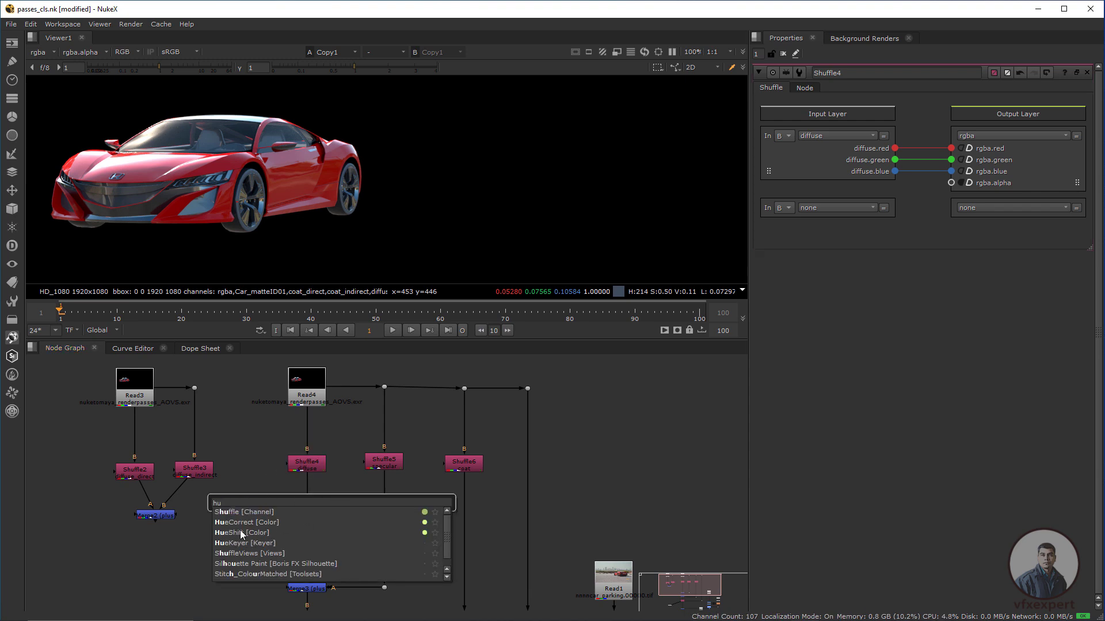
pyautogui.click(232, 534)
pyautogui.moveTo(336, 503); pyautogui.dragTo(315, 518)
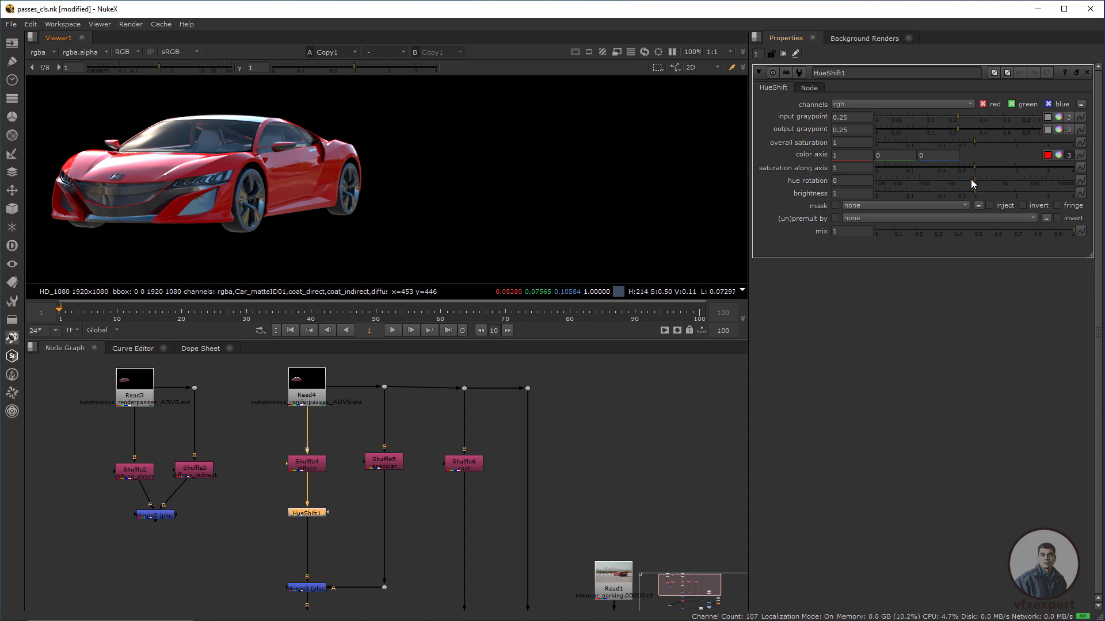
# - Set the HueShift node's hue rotation to 66 and examine the tint on the car body and wheels
pyautogui.moveTo(971, 182); pyautogui.dragTo(1011, 185)
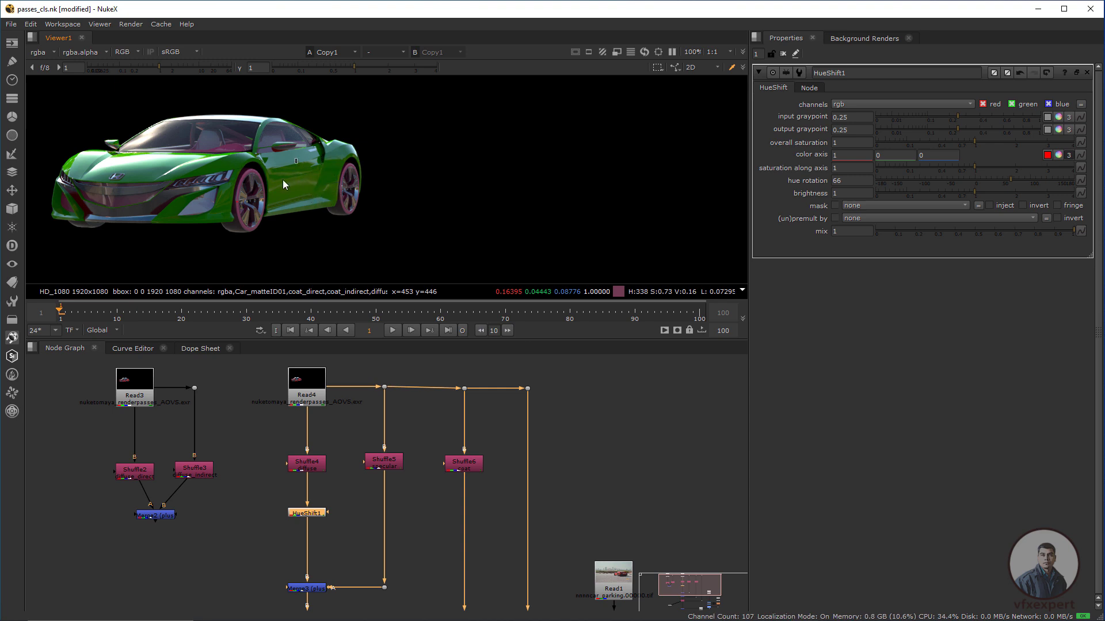
pyautogui.moveTo(247, 203); pyautogui.dragTo(304, 194, button='middle')
pyautogui.scroll(5, 321, 202)
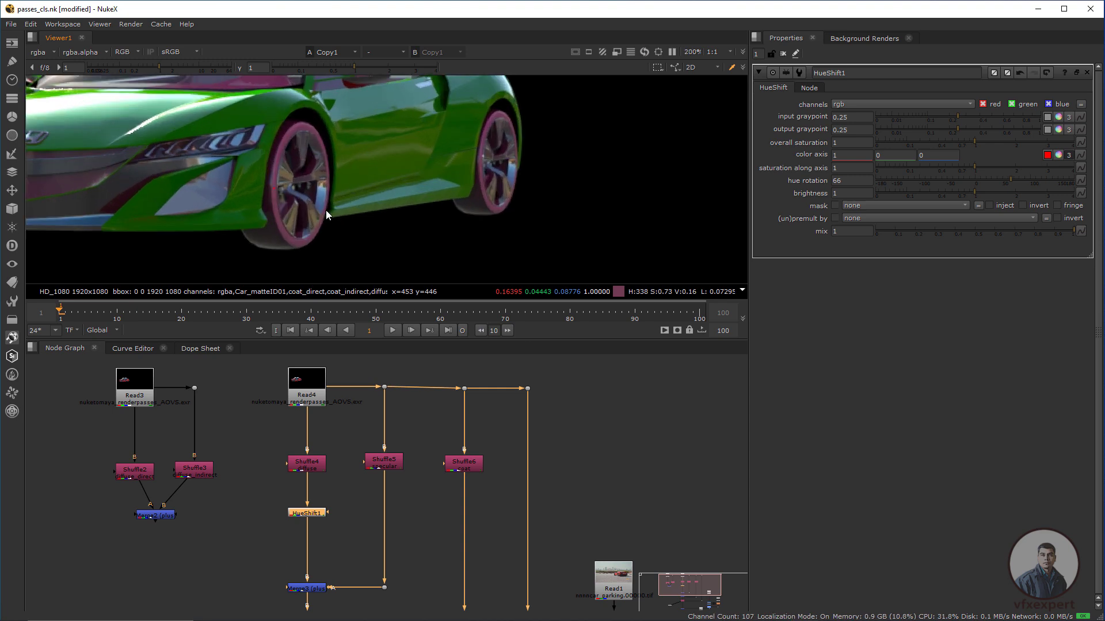
pyautogui.moveTo(383, 136); pyautogui.dragTo(415, 149, button='middle')
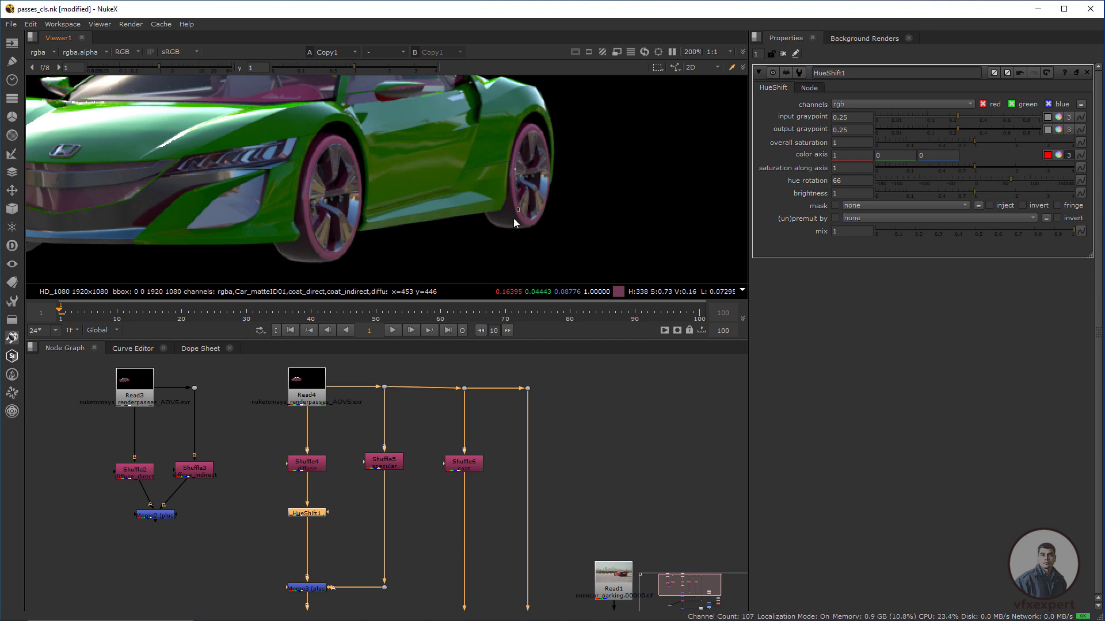
pyautogui.scroll(-4, 365, 210)
pyautogui.scroll(2, 391, 215)
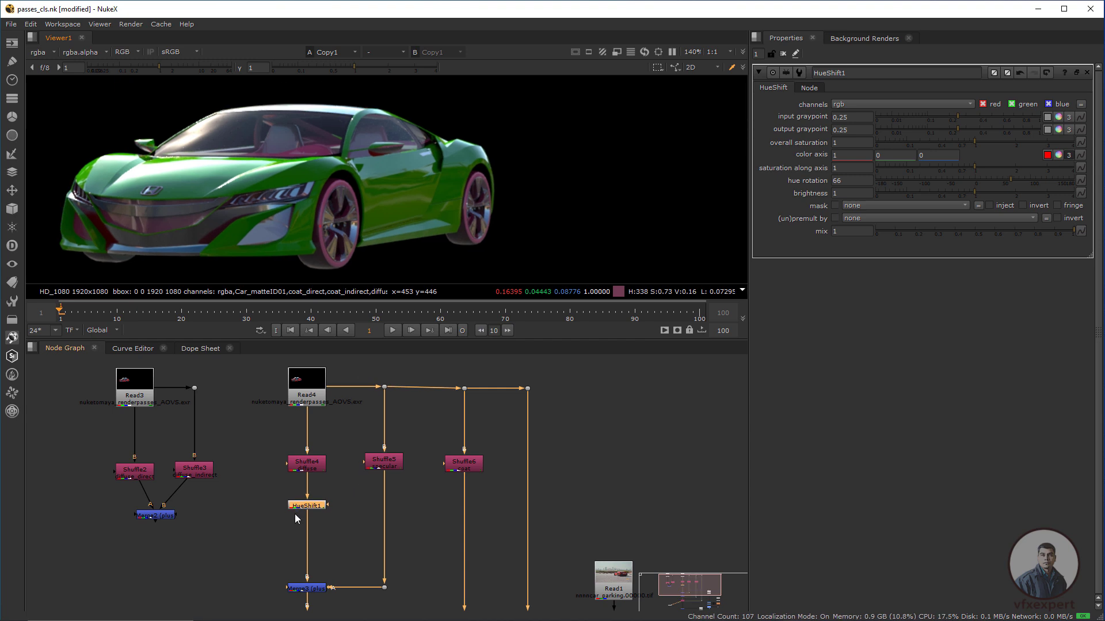
pyautogui.moveTo(310, 178); pyautogui.dragTo(347, 216)
pyautogui.keyDown('ctrl'); pyautogui.click(332, 195); pyautogui.keyUp('ctrl')
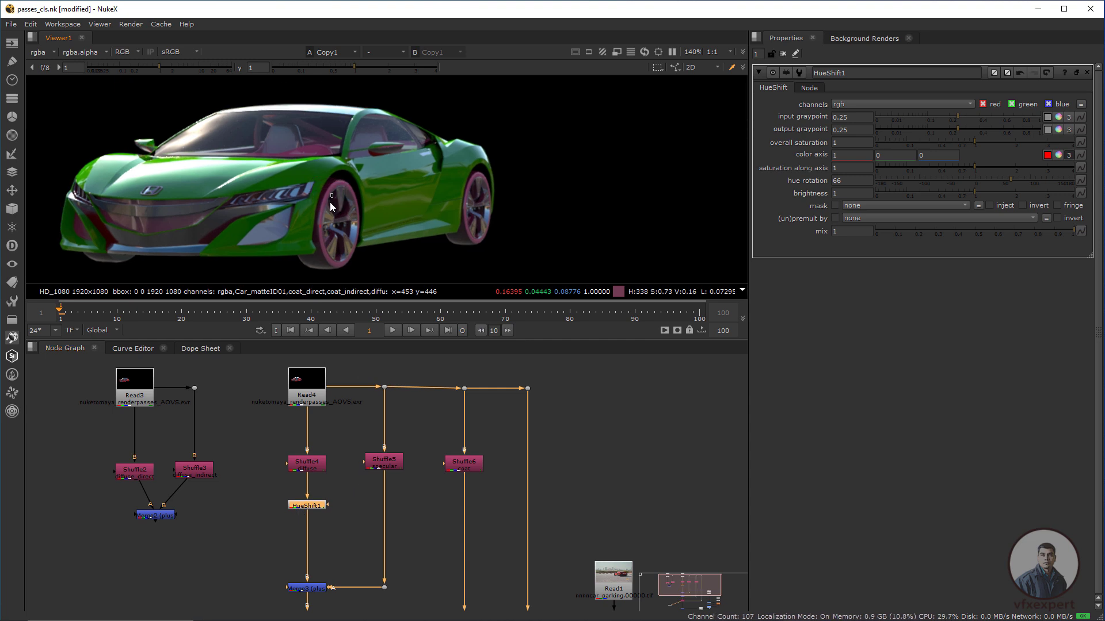
# - Show the diffuse pass from Shuffle4 in the viewer and select the HueShift node below it
pyautogui.click(301, 464)
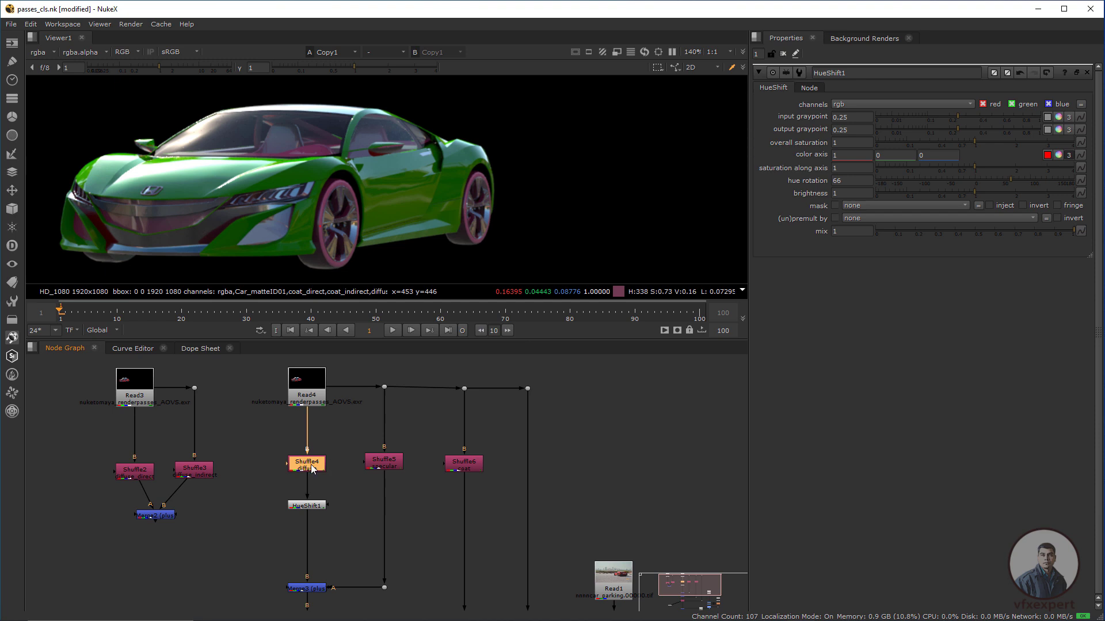
pyautogui.press('1')
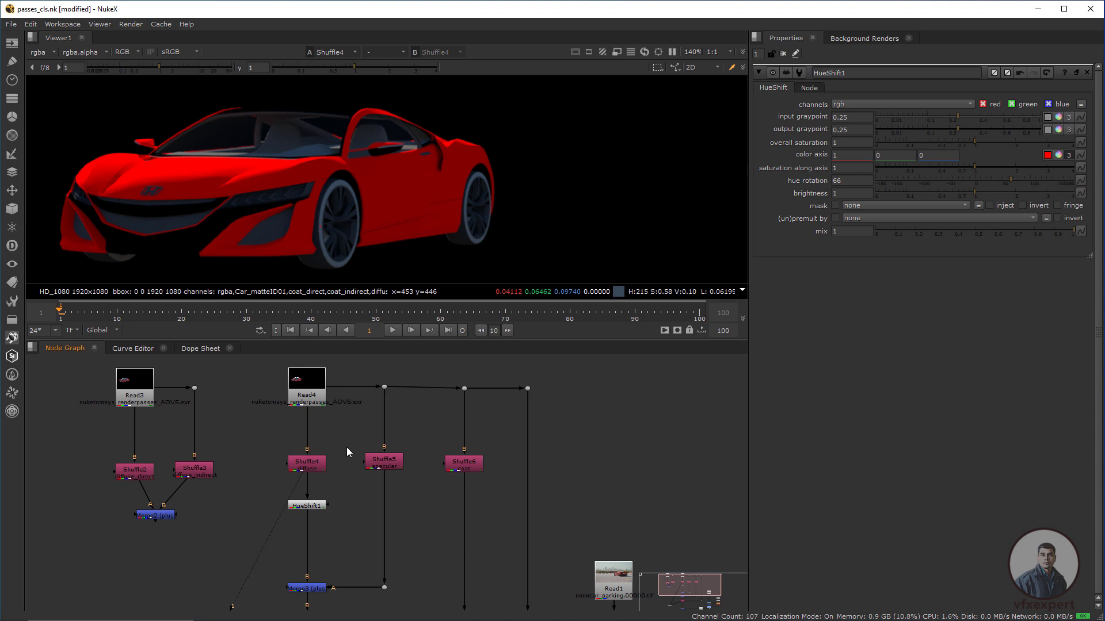
pyautogui.click(309, 506)
# - Show the hue-shifted Copy1 result in the viewer and examine the car's wheels and reflections
pyautogui.scroll(-2, 348, 532)
pyautogui.moveTo(348, 533); pyautogui.dragTo(317, 450, button='middle')
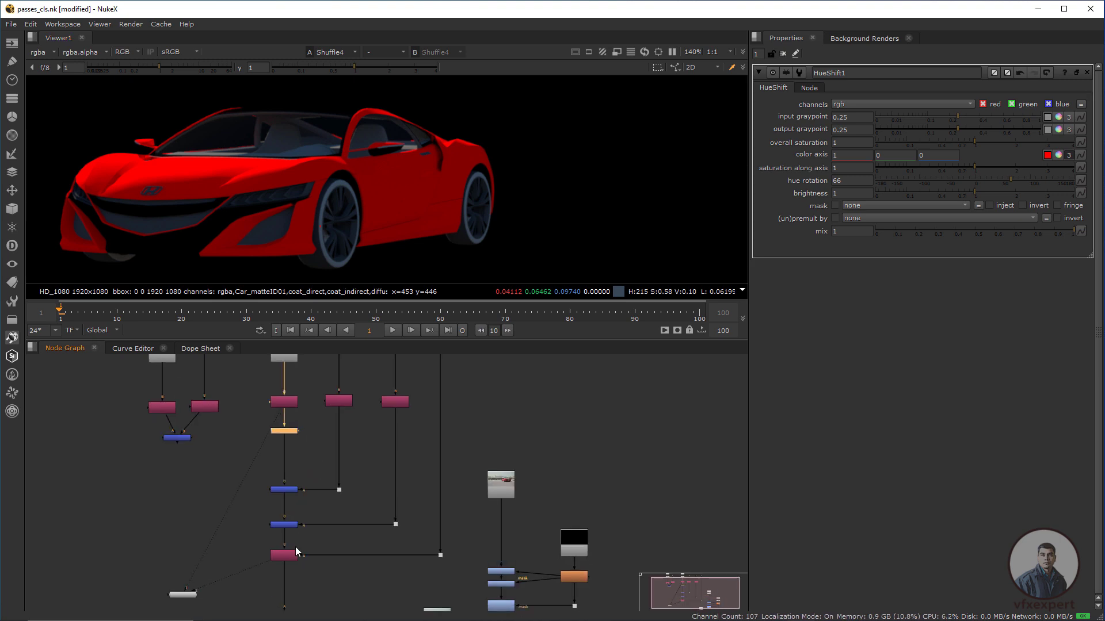
pyautogui.click(291, 556)
pyautogui.press('1')
pyautogui.scroll(2, 382, 165)
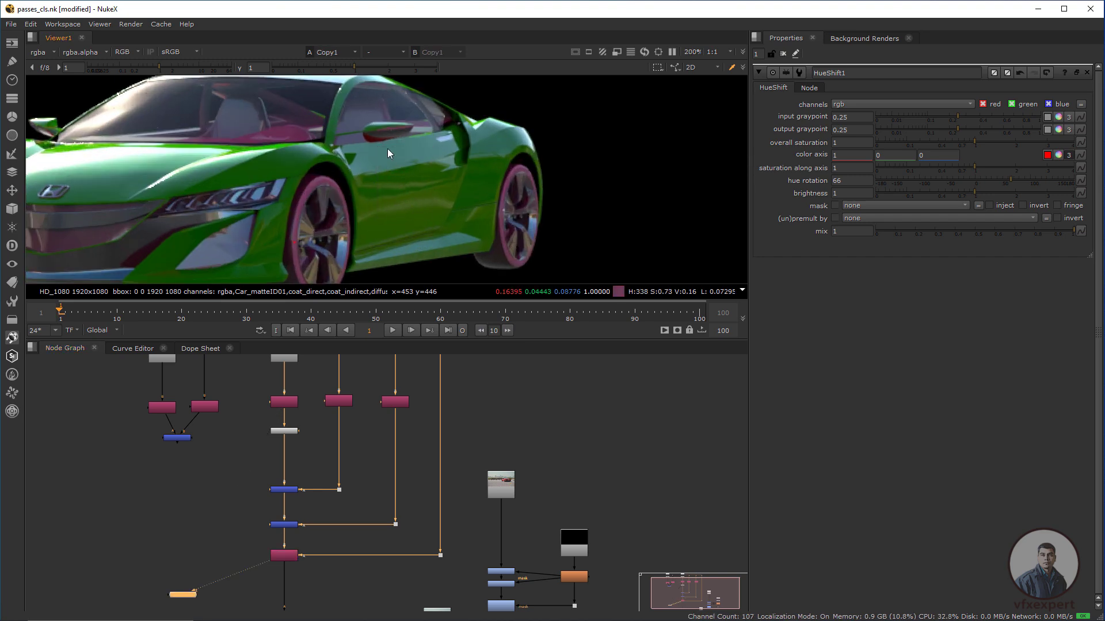
pyautogui.moveTo(408, 174); pyautogui.dragTo(417, 211)
pyautogui.scroll(3, 289, 401)
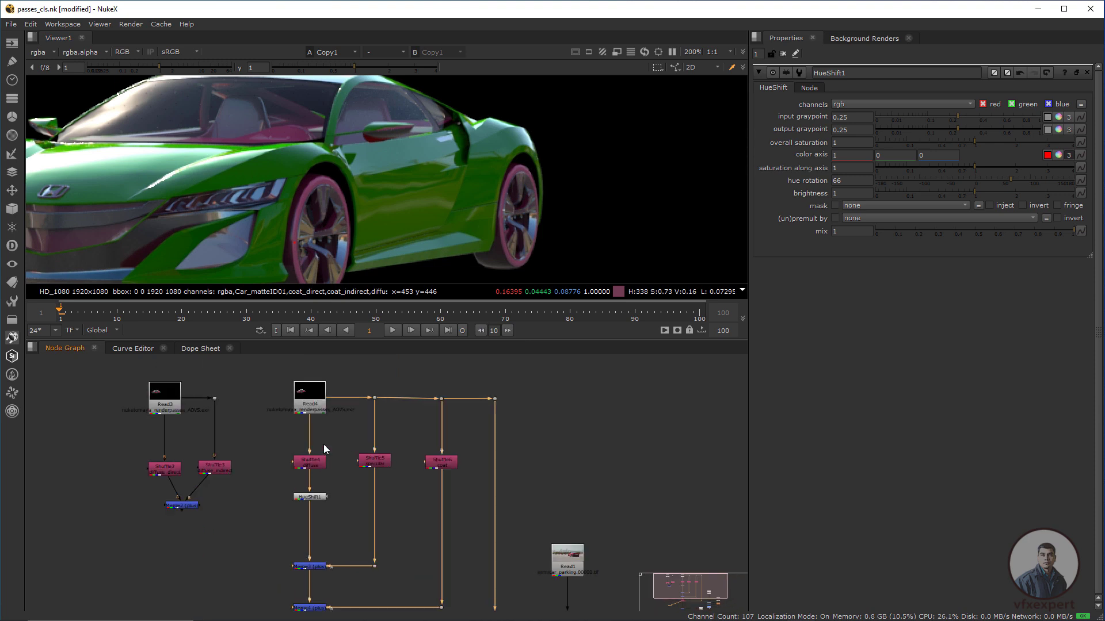
pyautogui.scroll(-2, 391, 171)
pyautogui.scroll(2, 393, 209)
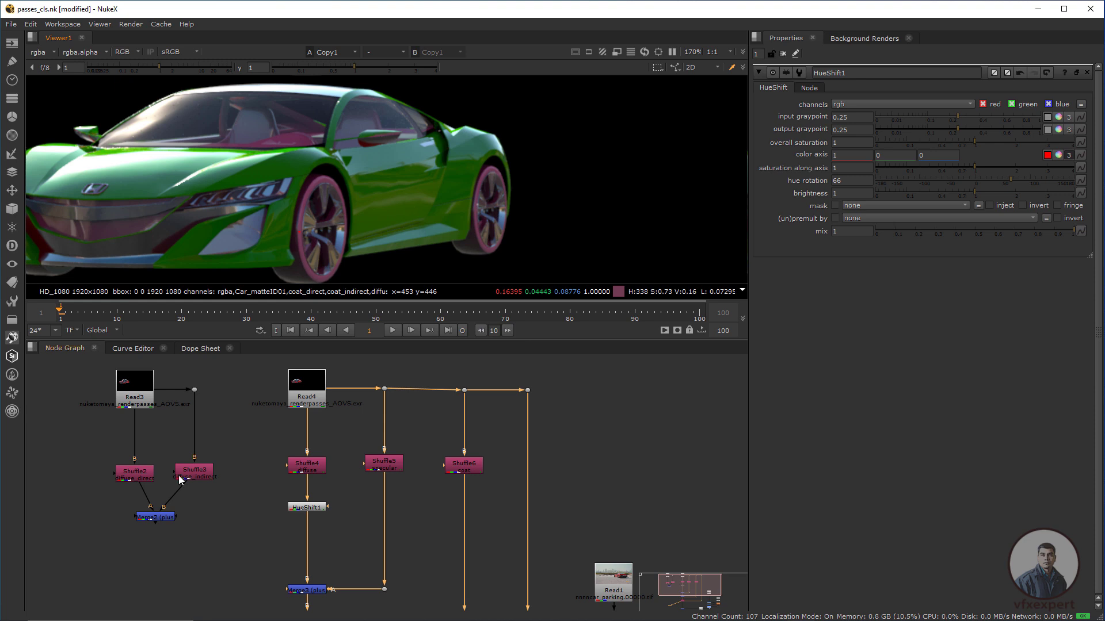
# - Shift Shuffle5, Shuffle6 and their upper dots away from Shuffle4, and realign the specular merge dot under Shuffle5
pyautogui.click(309, 467)
pyautogui.moveTo(459, 471); pyautogui.dragTo(404, 478, button='middle')
pyautogui.moveTo(316, 431); pyautogui.dragTo(464, 487)
pyautogui.moveTo(435, 463); pyautogui.dragTo(452, 463)
pyautogui.moveTo(334, 371); pyautogui.dragTo(455, 403)
pyautogui.moveTo(435, 389); pyautogui.dragTo(453, 389)
pyautogui.moveTo(397, 517); pyautogui.dragTo(406, 507, button='middle')
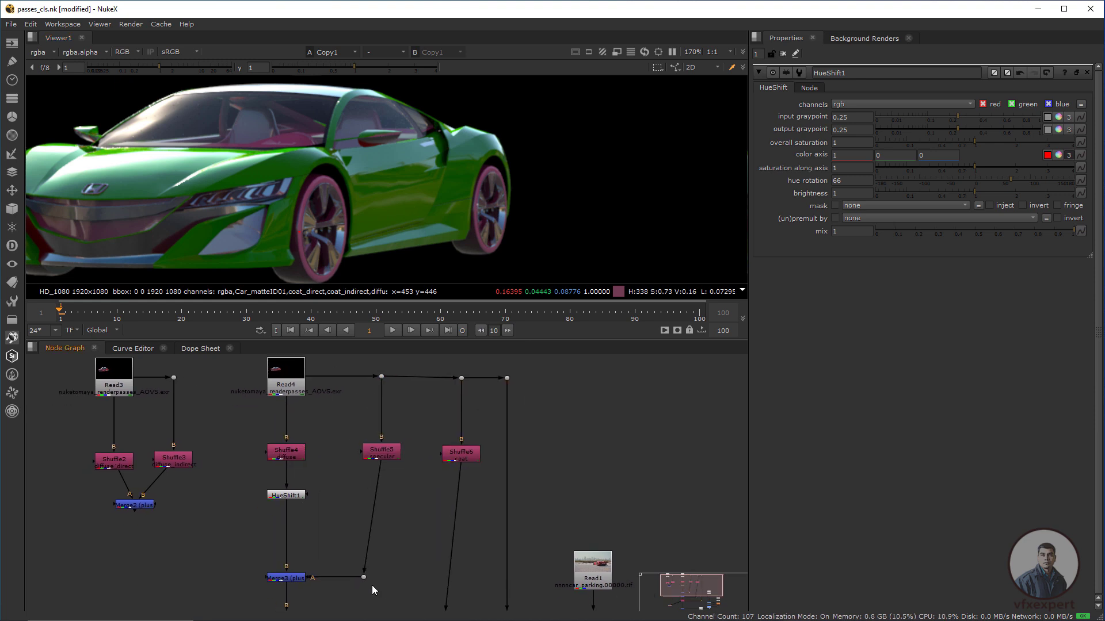
pyautogui.moveTo(363, 577); pyautogui.dragTo(381, 577)
pyautogui.click(323, 536)
# - Delete the HueShift node from the diffuse branch
pyautogui.click(296, 497)
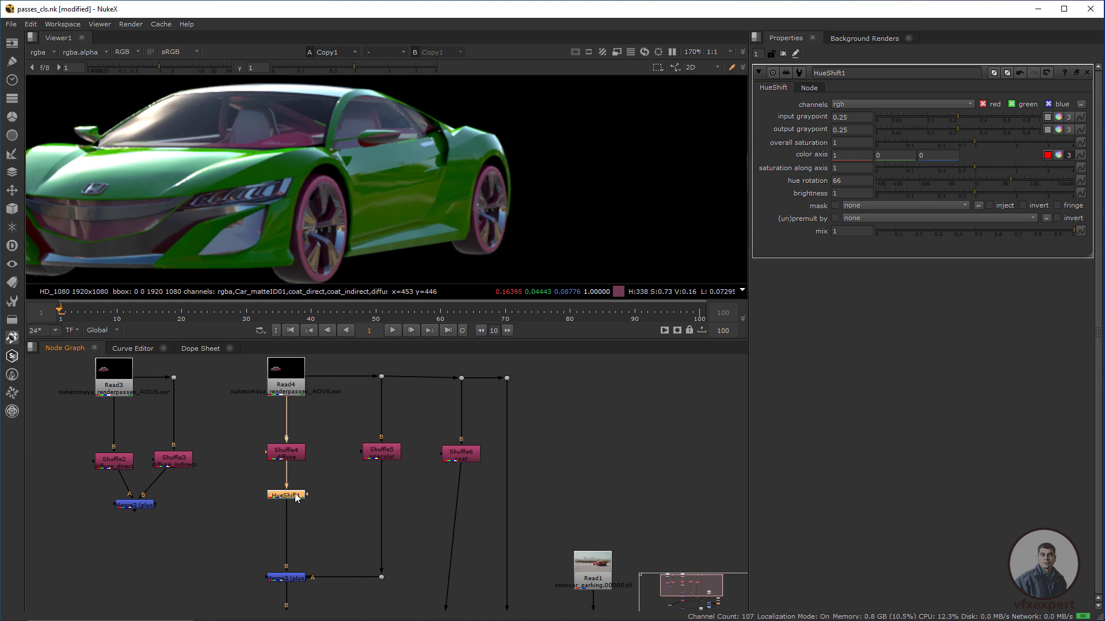
pyautogui.press('Delete')
pyautogui.click(308, 476)
# - Paste a copy of the diffuse Shuffle4 beside it and connect the copy's input to Read4
pyautogui.click(294, 460)
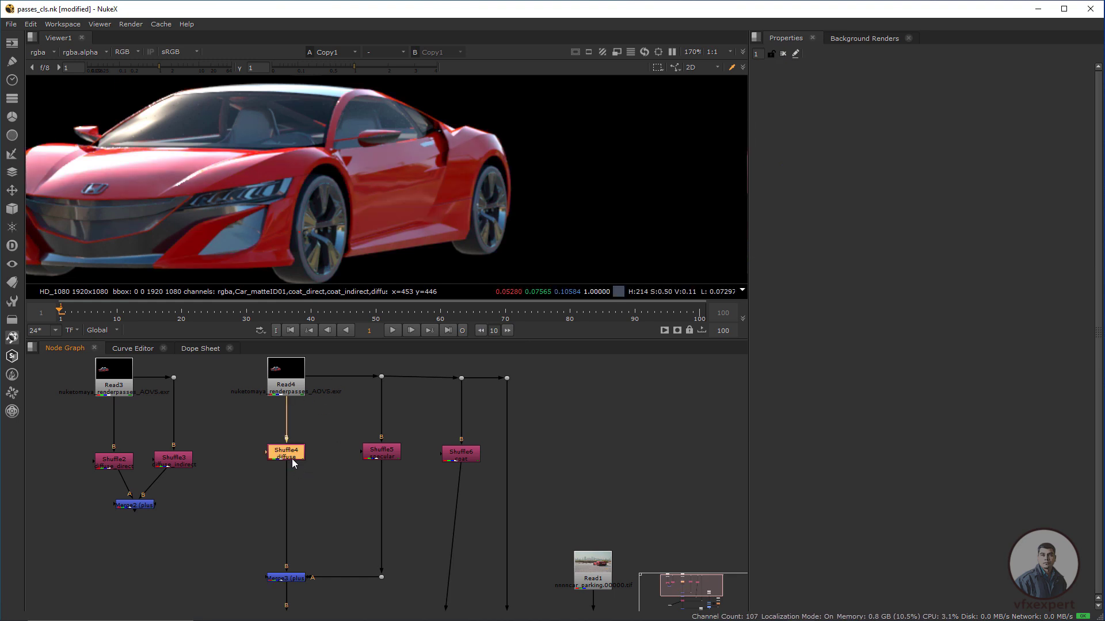
pyautogui.click(341, 455)
pyautogui.hotkey('ctrl', 'v')
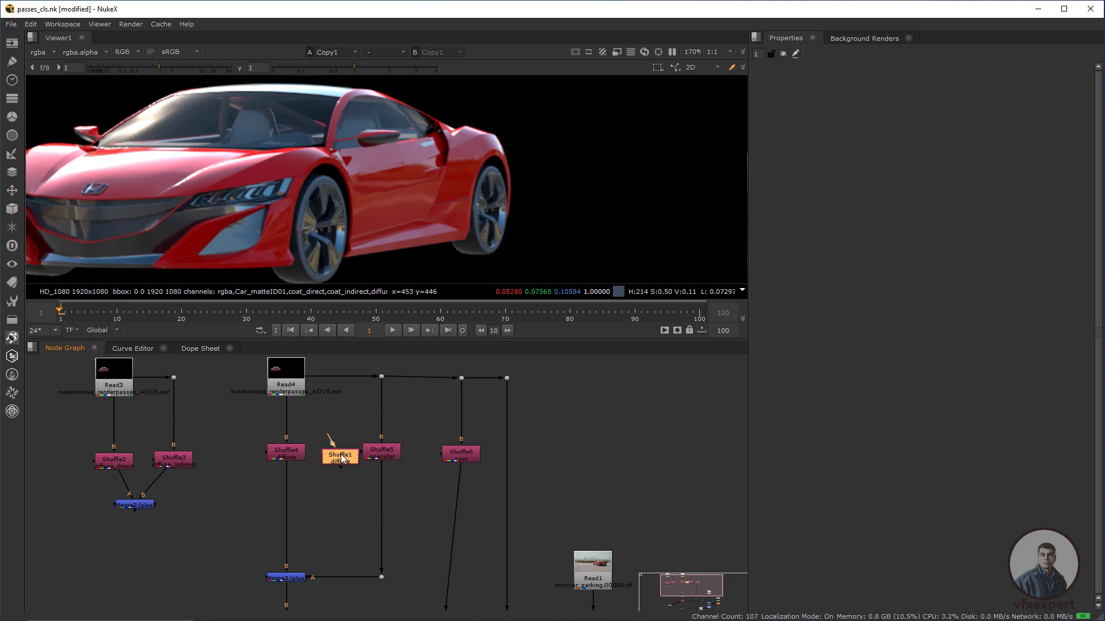
pyautogui.moveTo(341, 455); pyautogui.dragTo(316, 403)
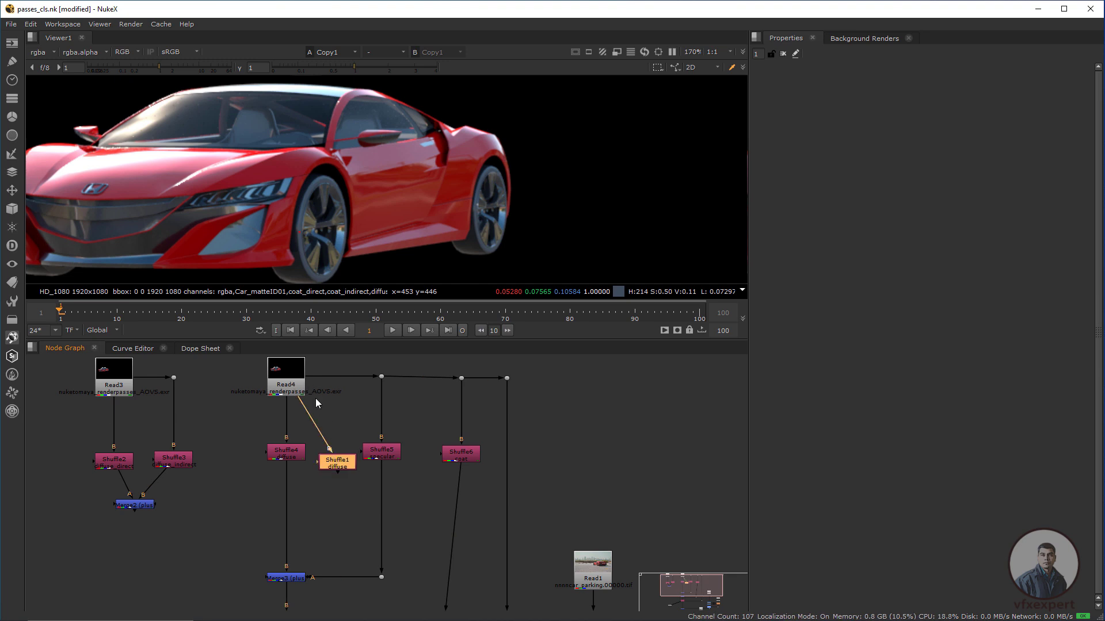
pyautogui.moveTo(340, 475); pyautogui.dragTo(338, 479)
# - Set the input layer of the copied Shuffle node, Shuffle1, to albedo
pyautogui.doubleClick(340, 479)
pyautogui.click(852, 136)
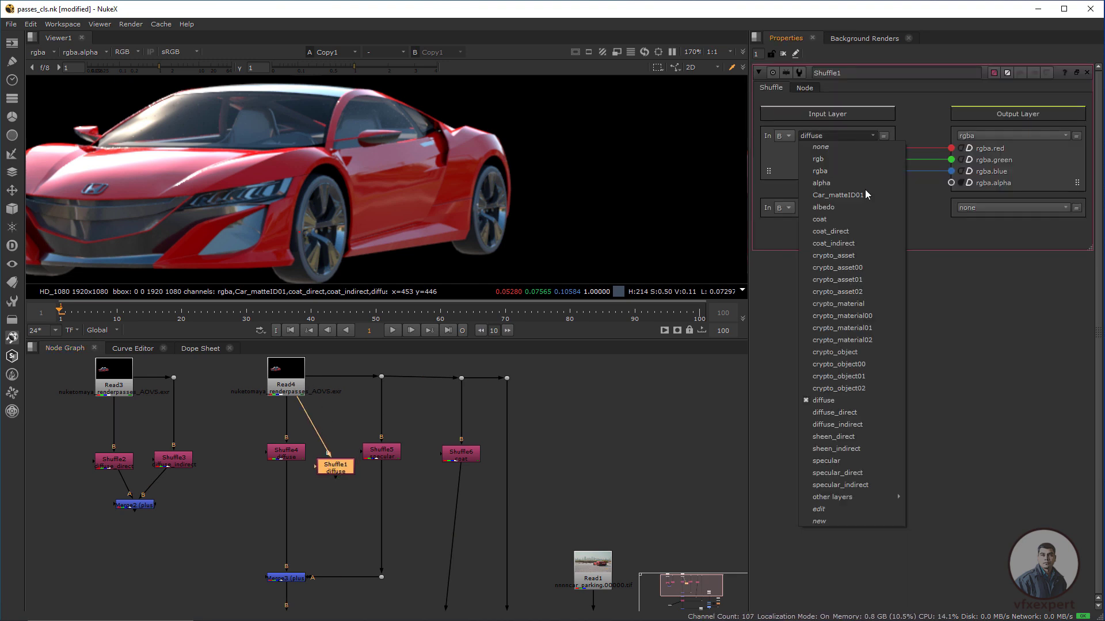
pyautogui.click(845, 207)
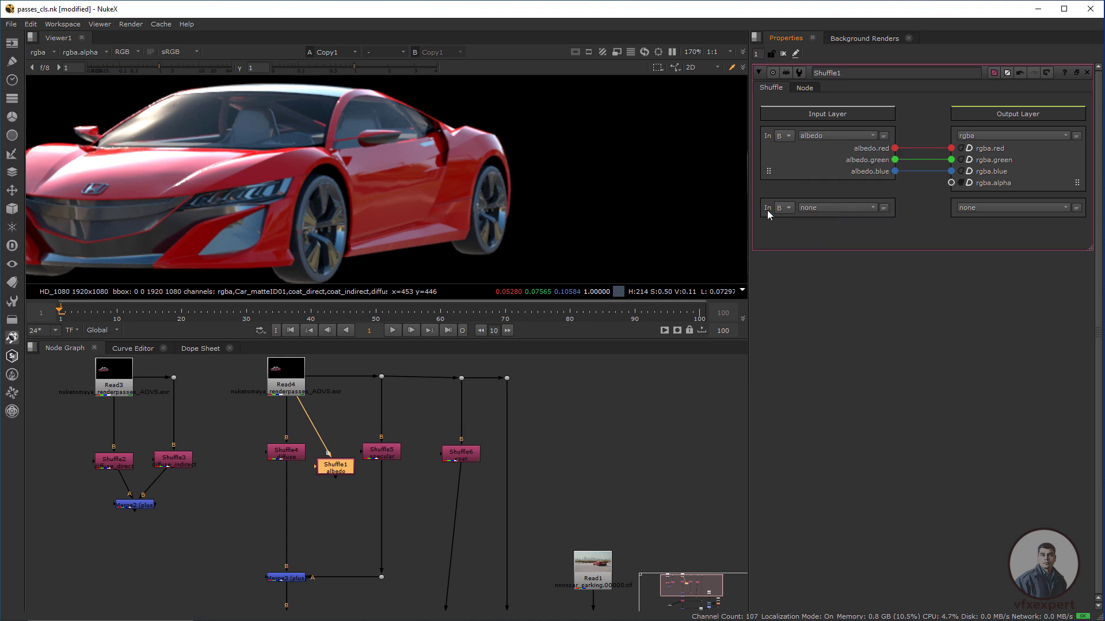
# - Show the albedo pass from Shuffle1 in the viewer and examine the car's flat colours
pyautogui.press('1')
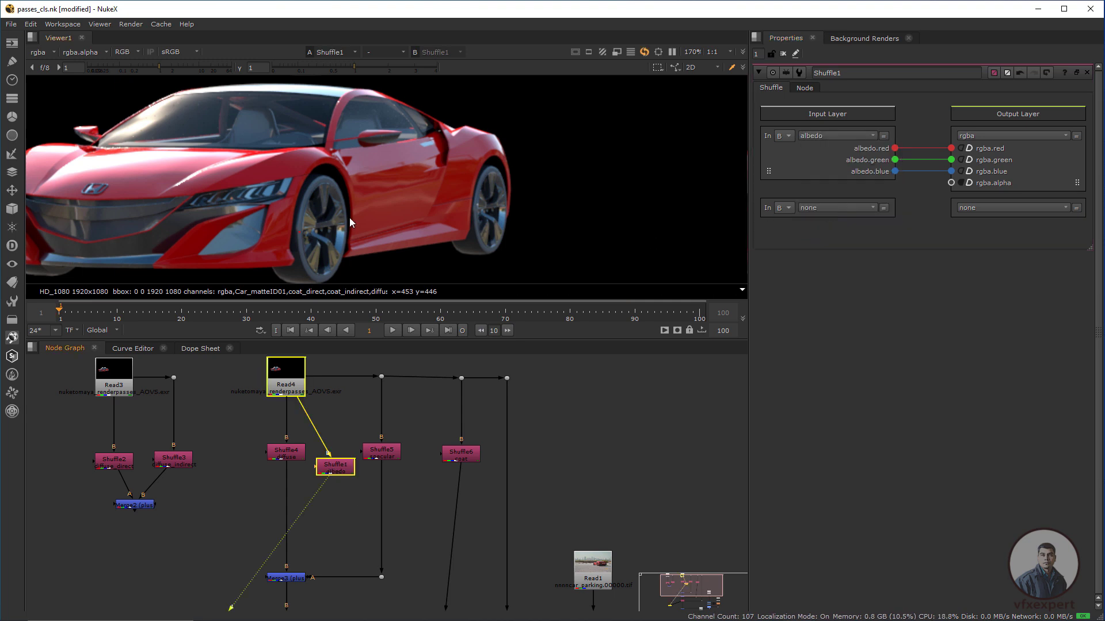
pyautogui.click(347, 473)
pyautogui.scroll(-4, 364, 210)
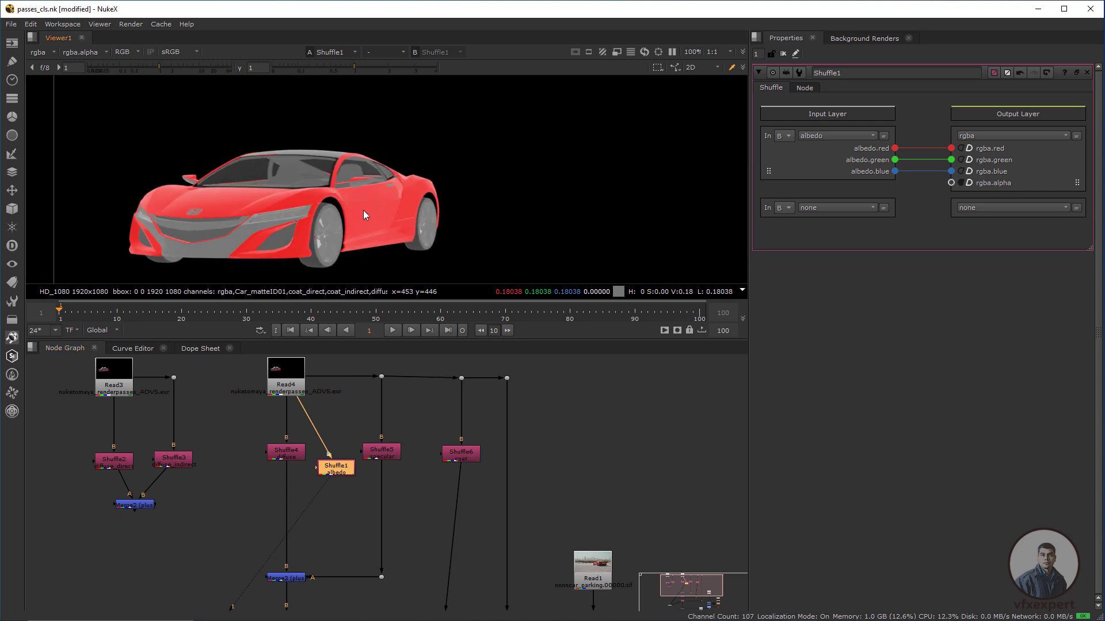
pyautogui.scroll(4, 372, 219)
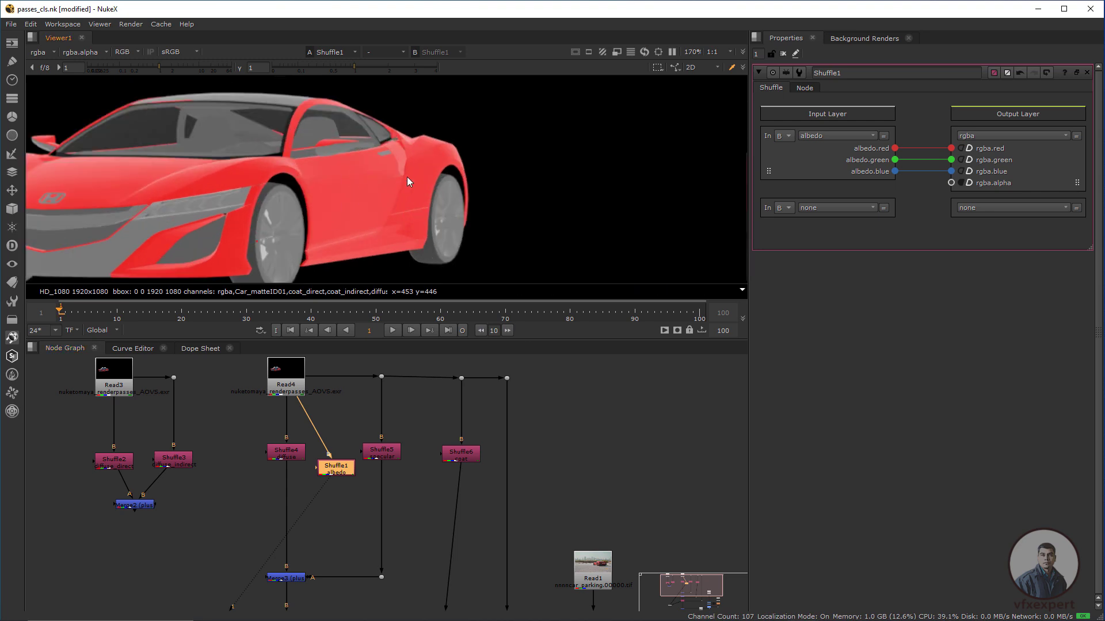
pyautogui.scroll(-1, 397, 177)
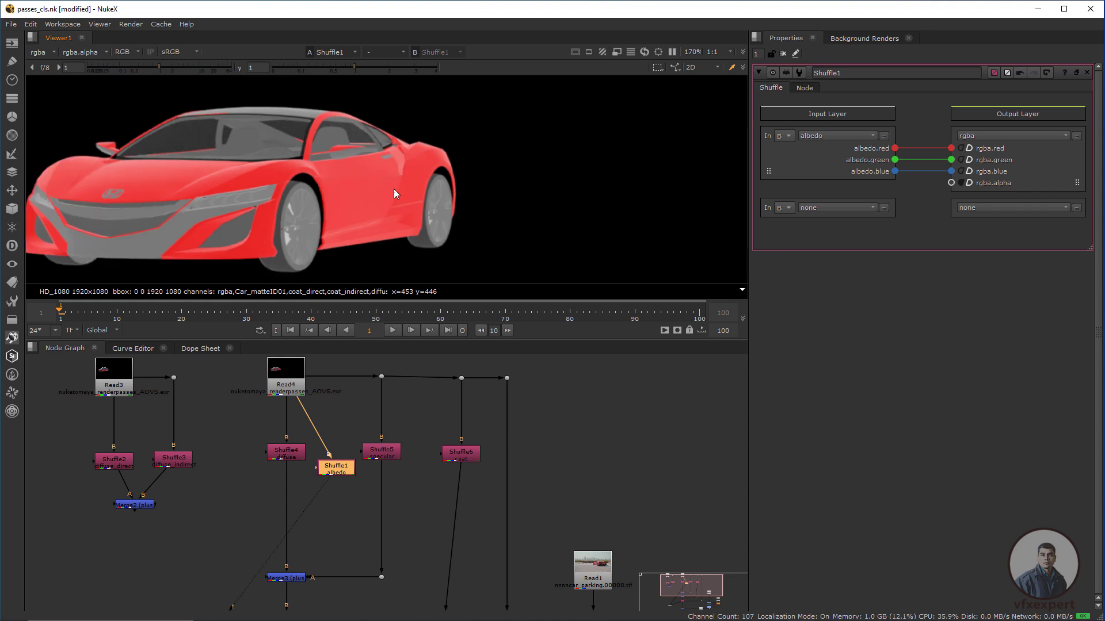
# - Show the diffuse pass from Shuffle4 in the viewer for comparison with the albedo pass
pyautogui.moveTo(336, 453); pyautogui.dragTo(378, 447, button='middle')
pyautogui.click(327, 448)
pyautogui.press('1')
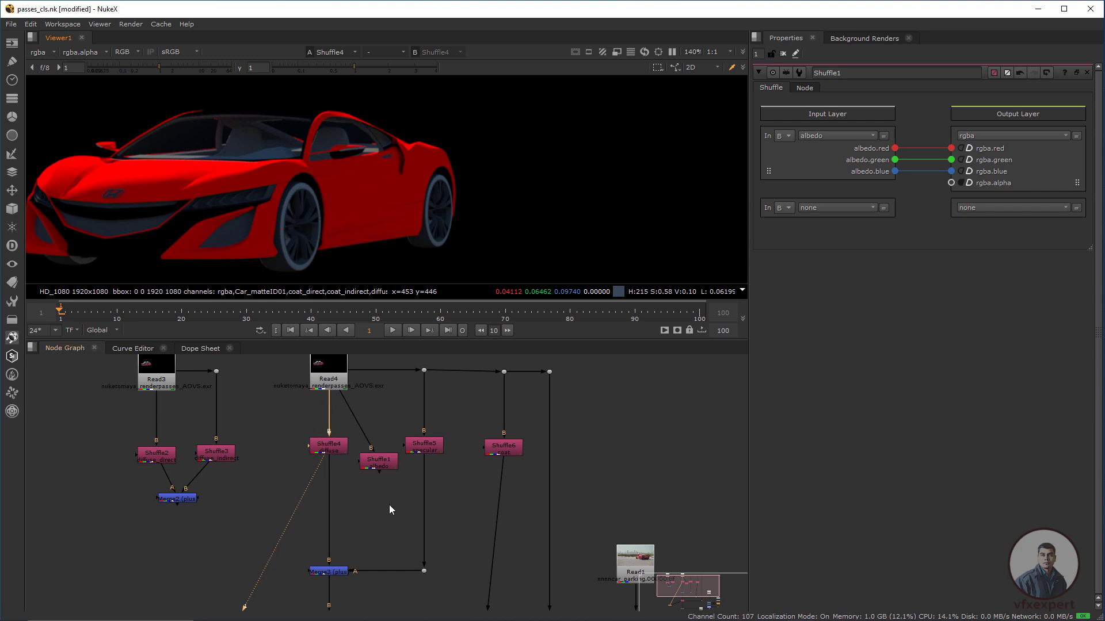
# - Add a Merge node below the diffuse and albedo Shuffles, and disconnect Shuffle4 from the first plus merge
pyautogui.moveTo(353, 482); pyautogui.dragTo(330, 485, button='middle')
pyautogui.press('m')
pyautogui.click(302, 455)
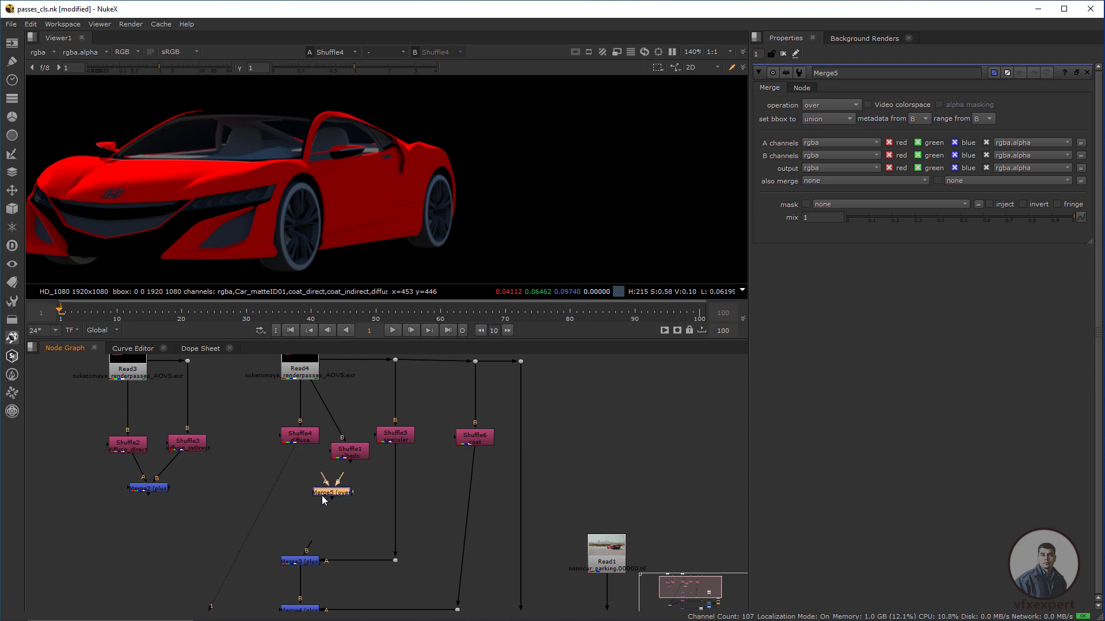
# - Connect the new Merge node to Shuffle4 and Shuffle1, place it under Shuffle4 and route the albedo link through a dot
pyautogui.moveTo(343, 492); pyautogui.dragTo(312, 489)
pyautogui.moveTo(344, 455); pyautogui.dragTo(348, 453)
pyautogui.click(319, 502)
pyautogui.moveTo(308, 494); pyautogui.dragTo(357, 485)
pyautogui.click(311, 441)
pyautogui.click(311, 492)
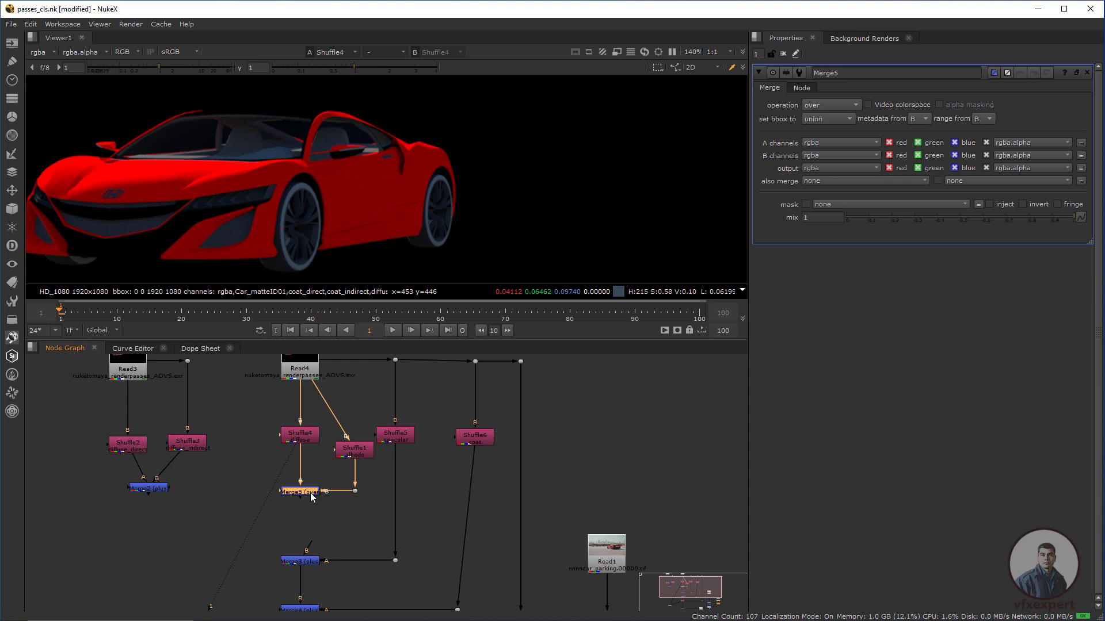
# - Set the new diffuse/albedo Merge to divide, lower Shuffle4 slightly in the graph and show the divided result in the viewer
pyautogui.click(829, 107)
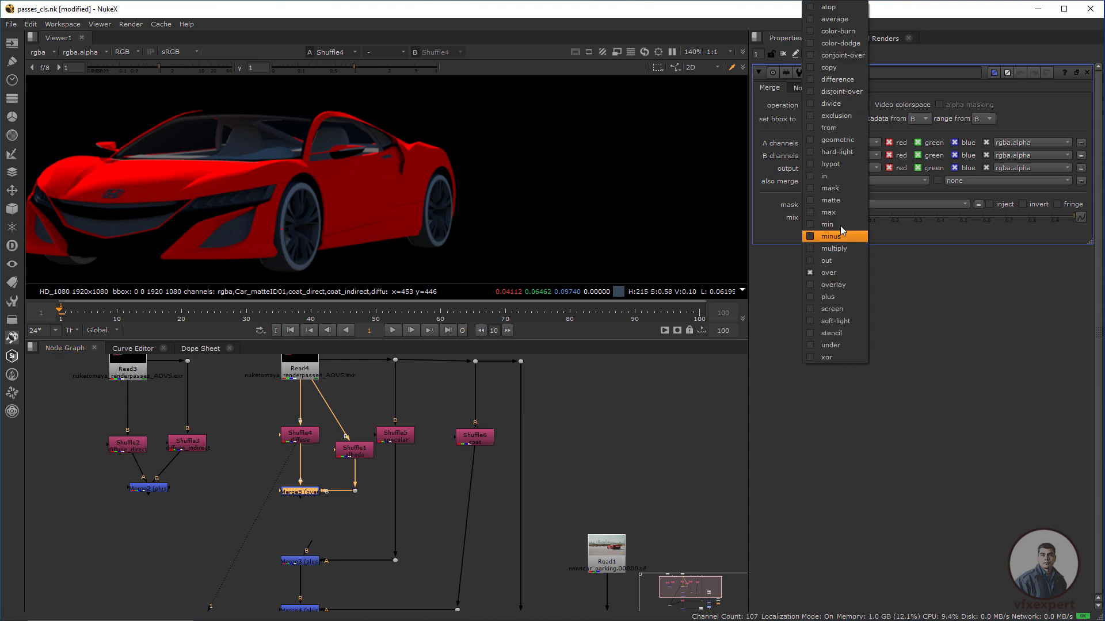
pyautogui.click(832, 104)
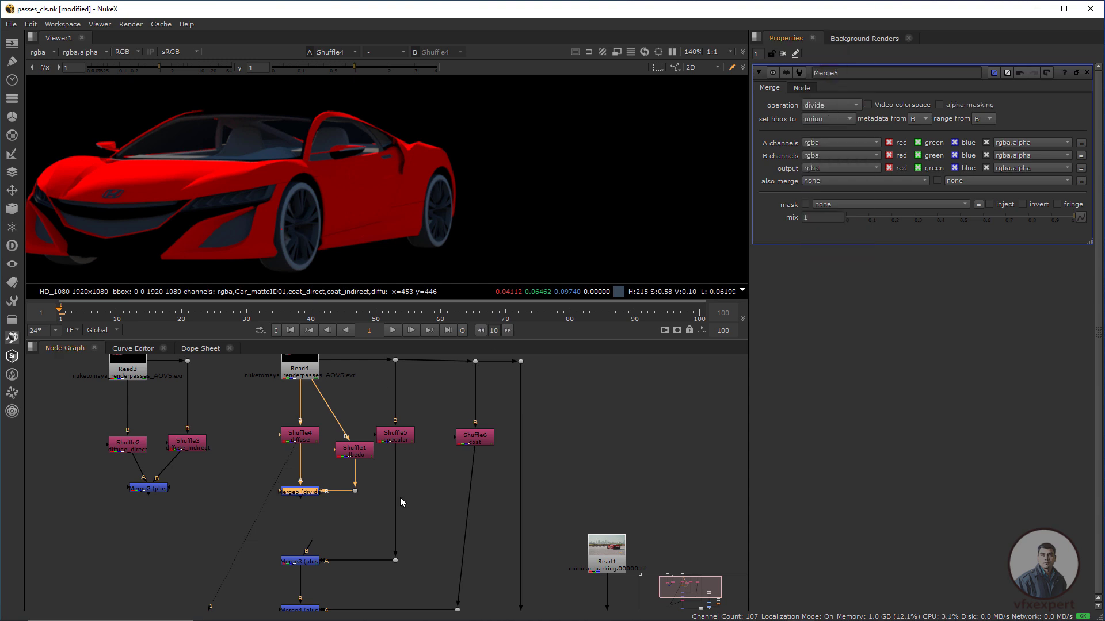
pyautogui.click(371, 509)
pyautogui.moveTo(312, 436); pyautogui.dragTo(311, 444)
pyautogui.click(309, 497)
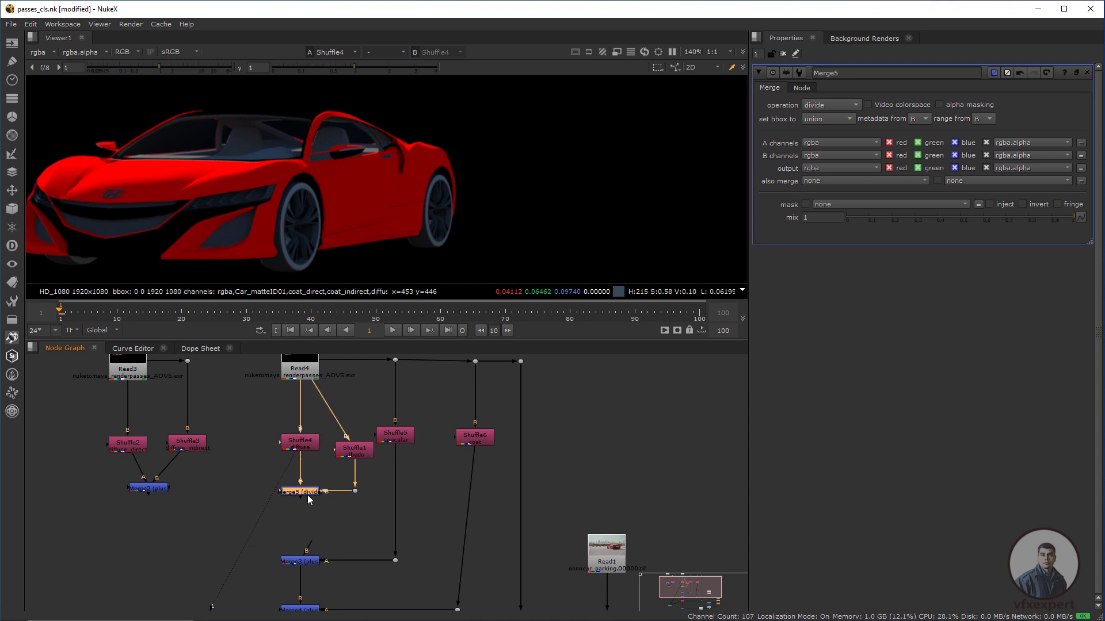
pyautogui.press('1')
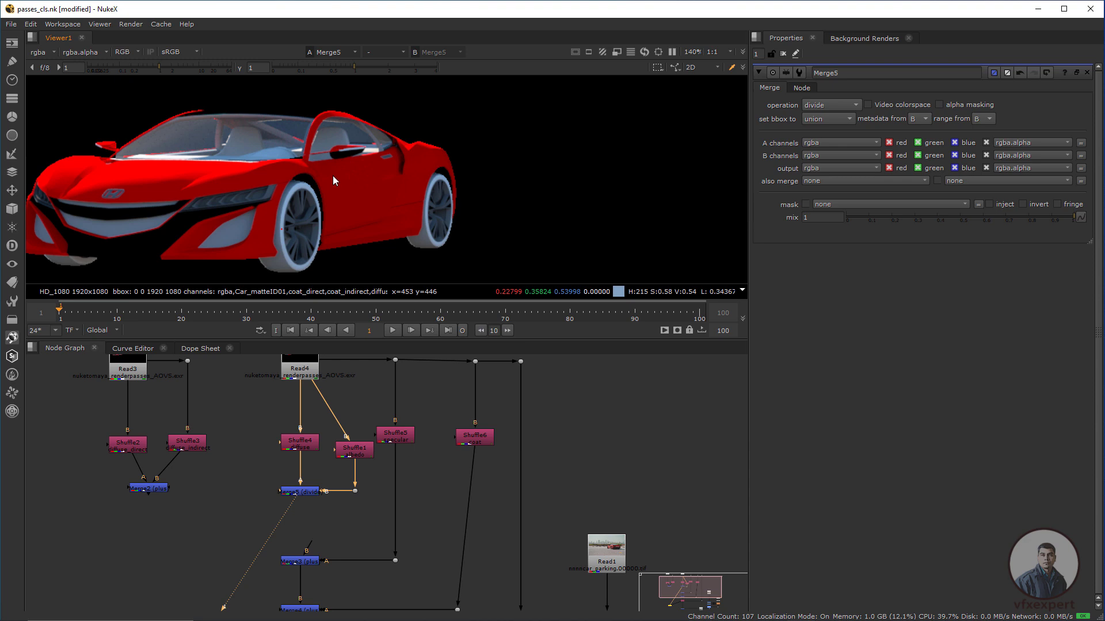
# - Show the albedo pass from Shuffle1 in the viewer to compare it with the divided result
pyautogui.click(363, 452)
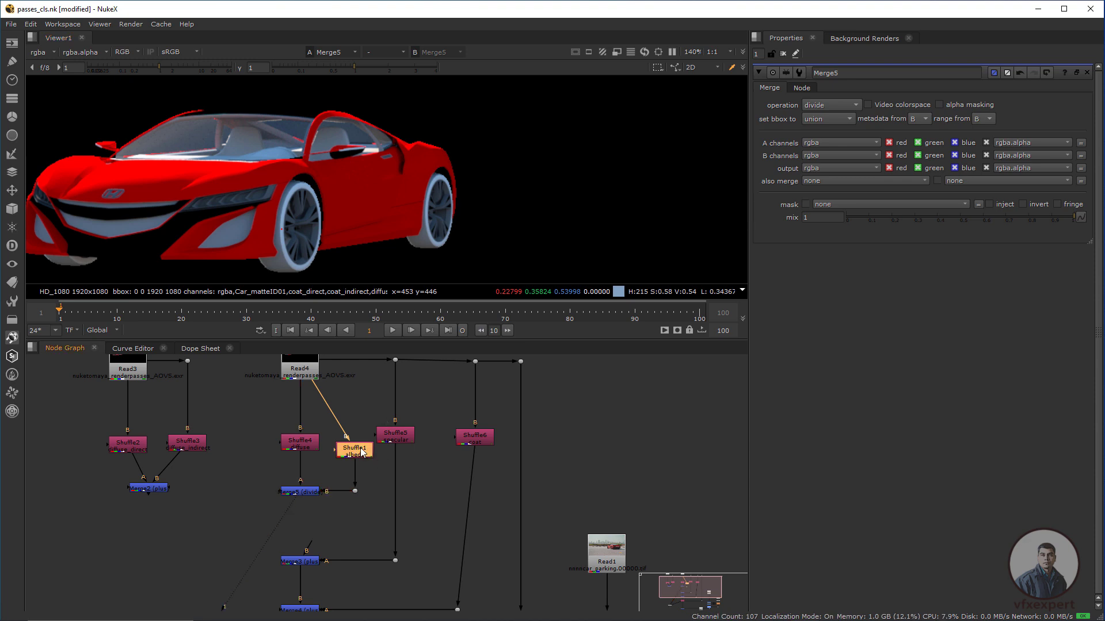
pyautogui.press('1')
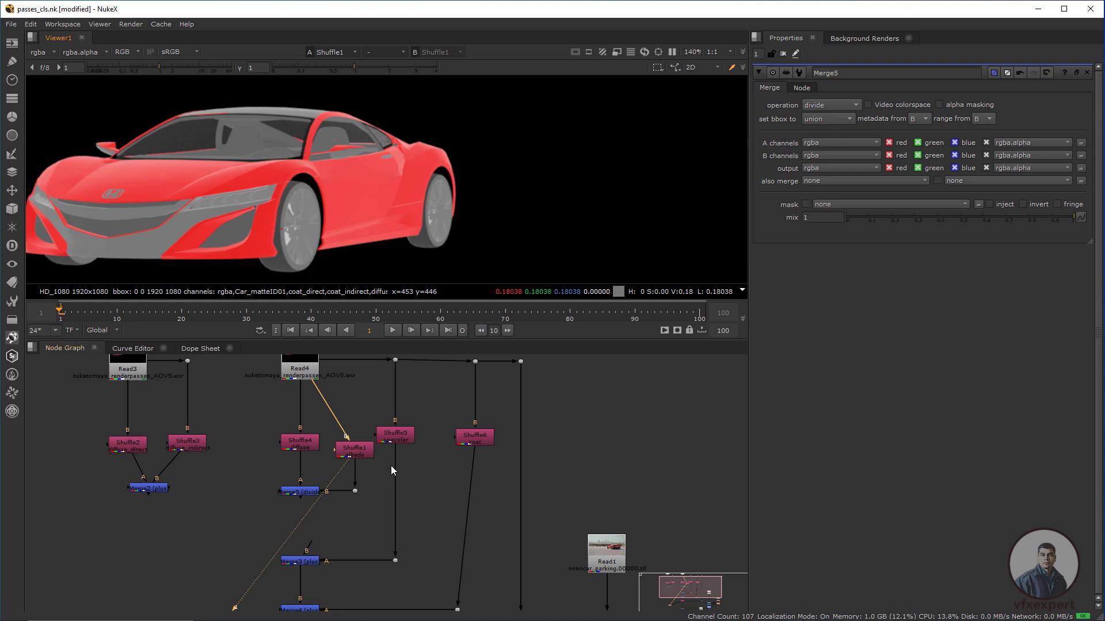
pyautogui.click(302, 492)
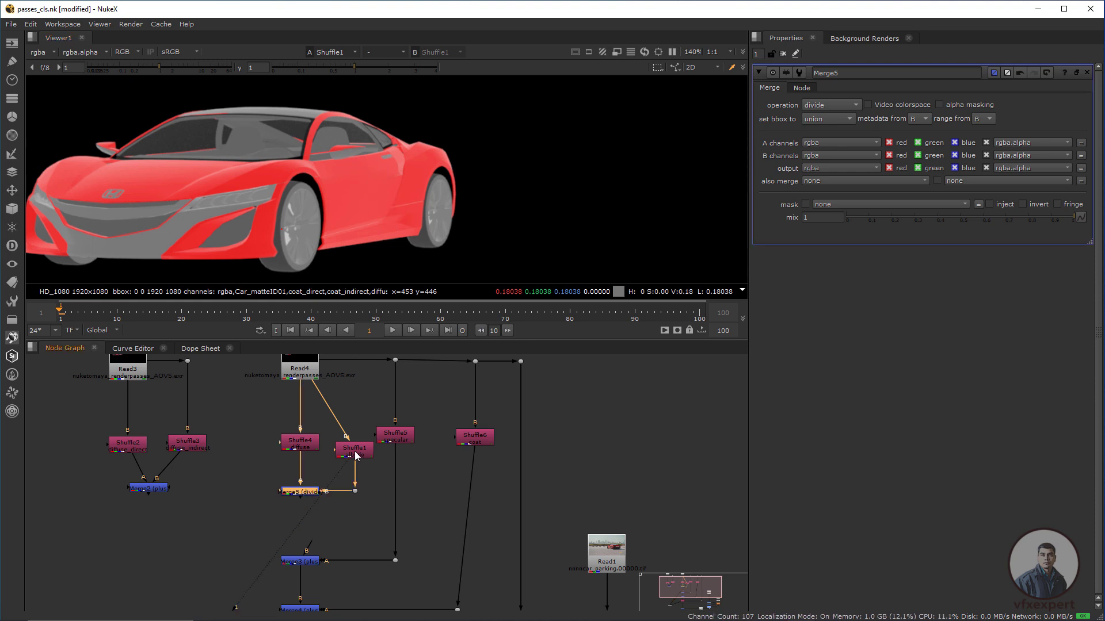
pyautogui.click(357, 456)
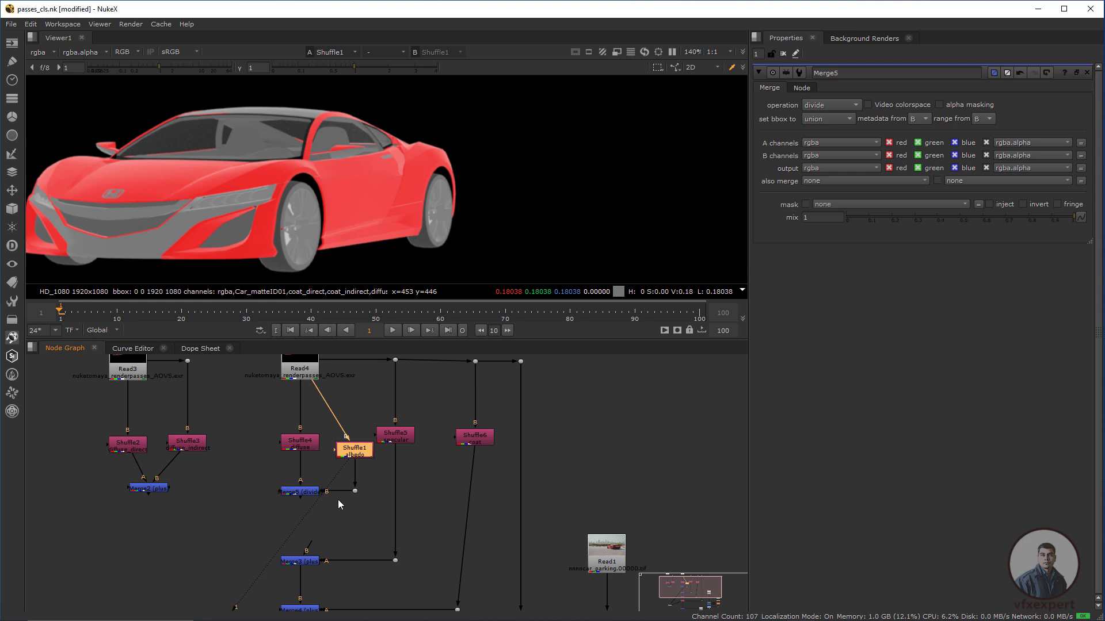
pyautogui.click(319, 530)
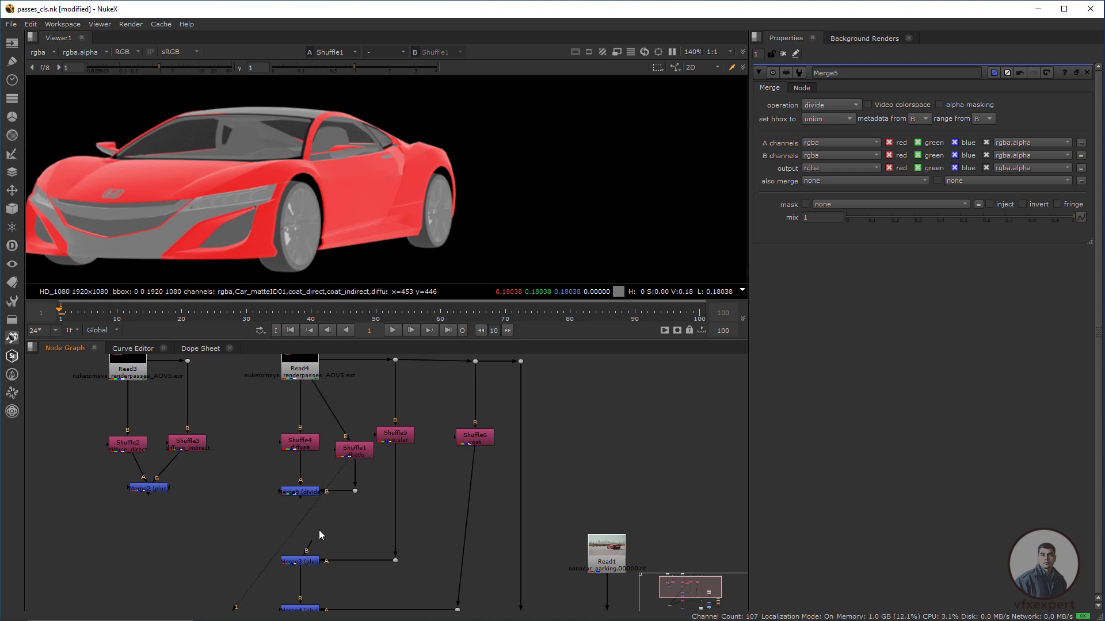
# - Add another Merge node with B fed by the divide merge through a dot and A by the albedo Shuffle1, placed under Shuffle1
pyautogui.moveTo(319, 525); pyautogui.dragTo(321, 528, button='middle')
pyautogui.press('m')
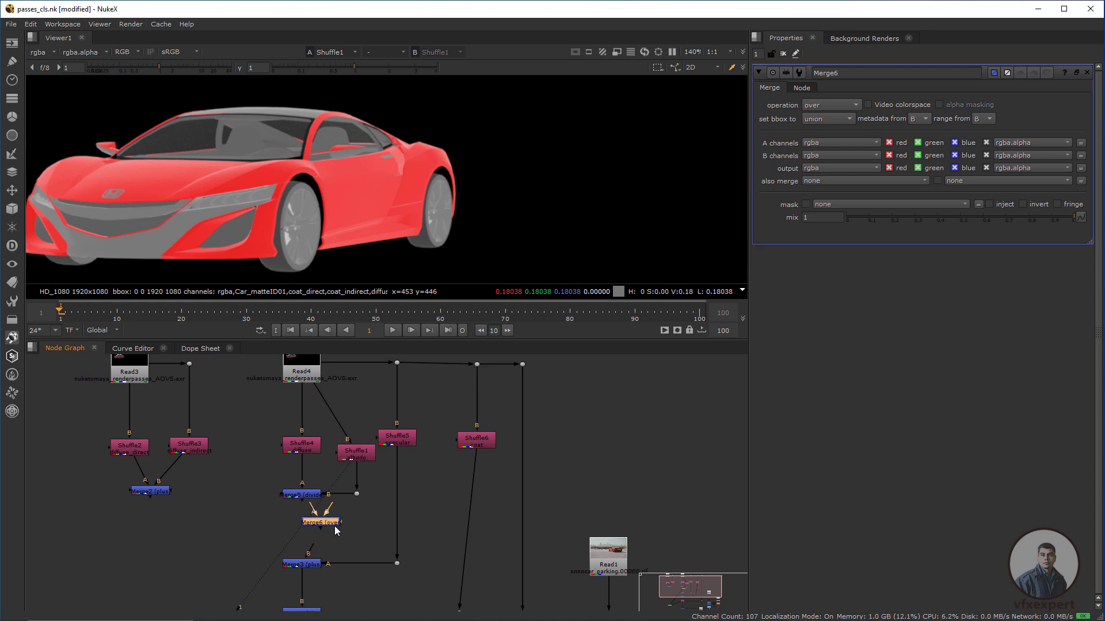
pyautogui.moveTo(353, 514)
pyautogui.mouseDown()
pyautogui.moveTo(305, 505)
pyautogui.moveTo(303, 495)
pyautogui.moveTo(349, 523)
pyautogui.mouseUp()
pyautogui.press('ctrl')
pyautogui.moveTo(297, 534); pyautogui.dragTo(356, 494)
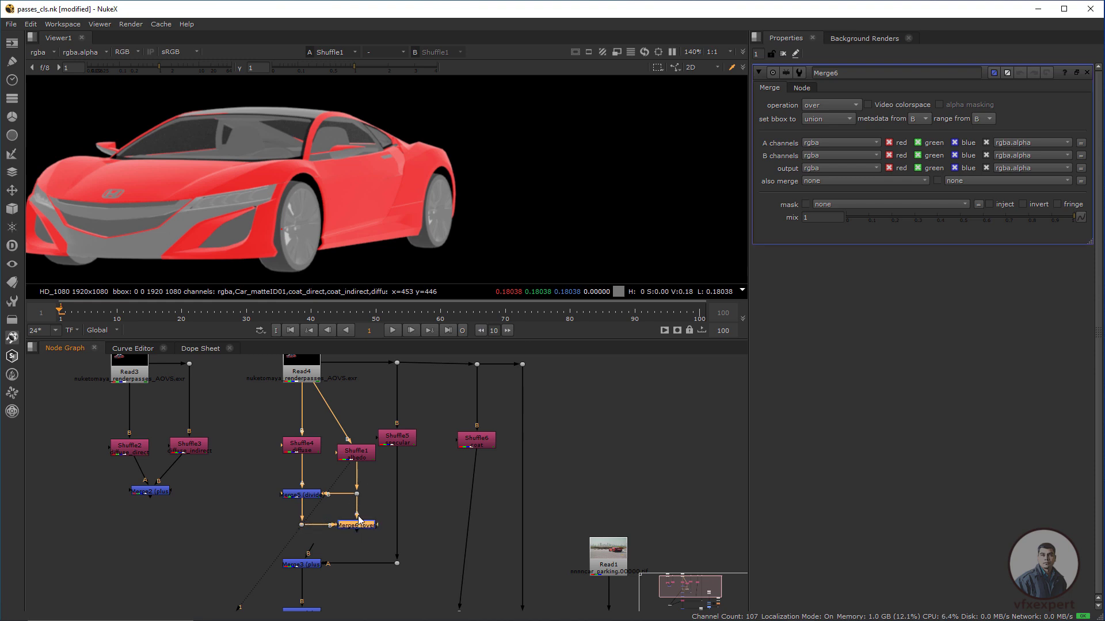
# - Delete the dot on the albedo link so Shuffle1 feeds the divide and new merges directly
pyautogui.click(381, 498)
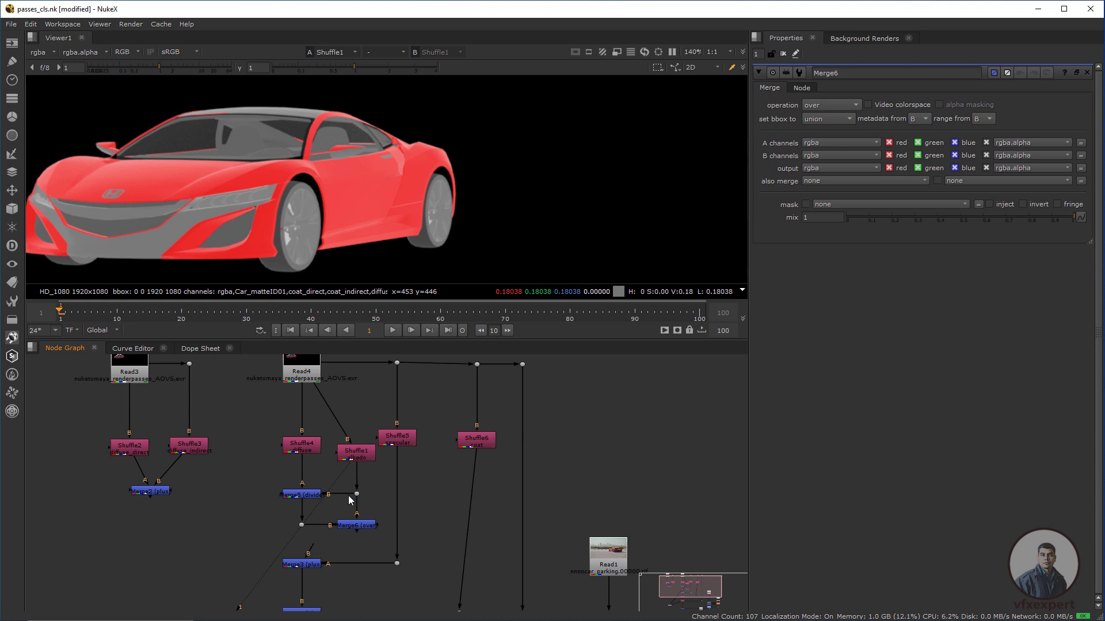
pyautogui.moveTo(349, 499); pyautogui.dragTo(354, 455)
pyautogui.click(357, 495)
pyautogui.press('Delete')
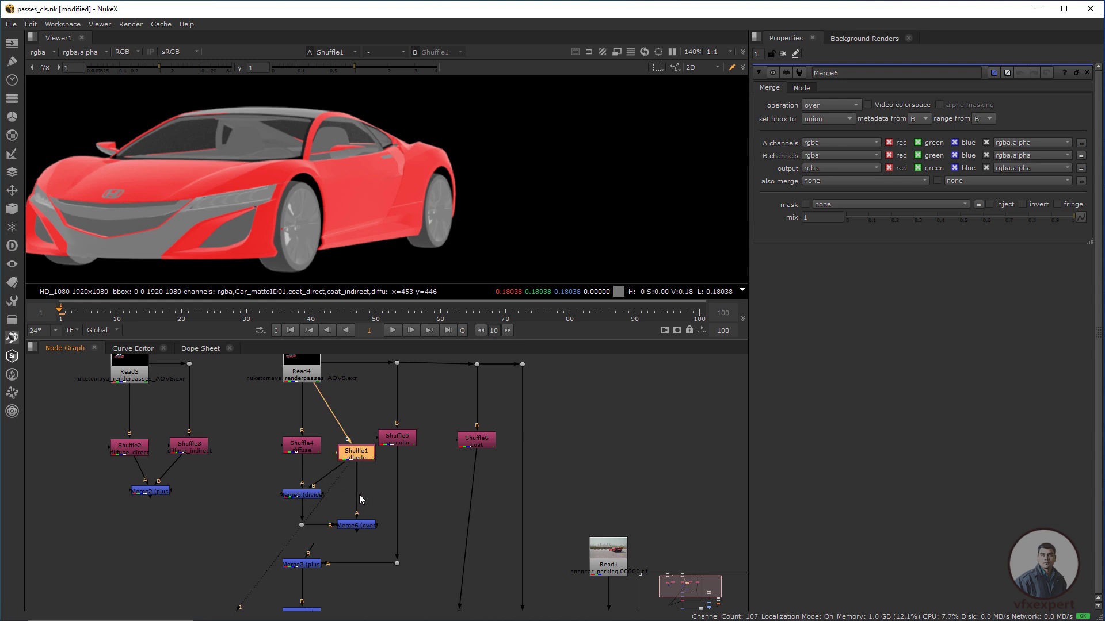
# - Show the new Merge6 in the viewer and set its operation to multiply
pyautogui.click(361, 527)
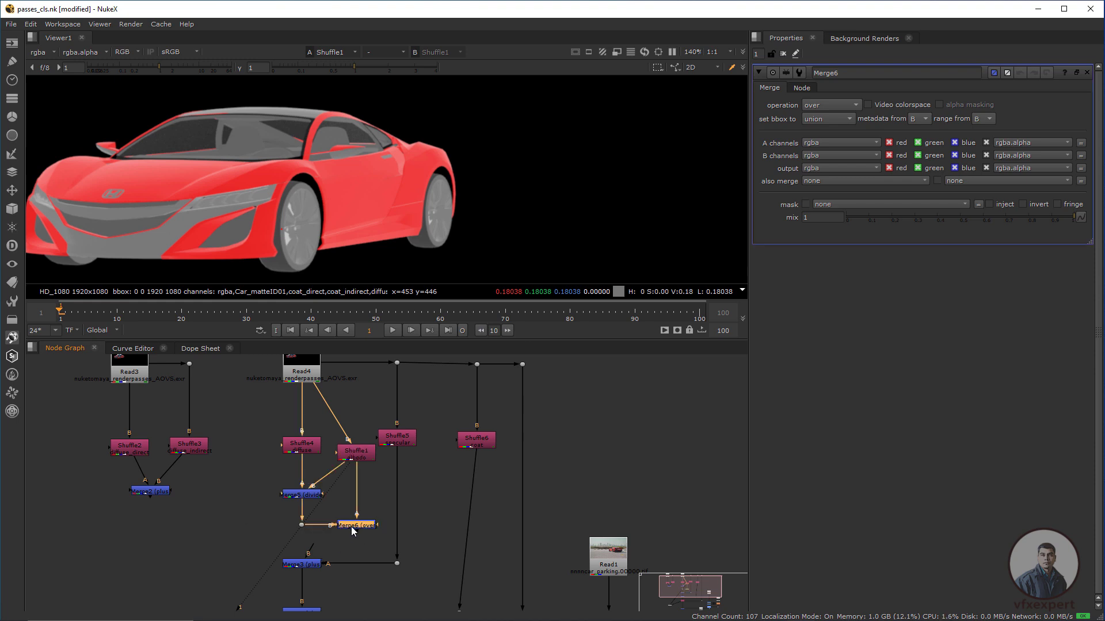
pyautogui.press('1')
pyautogui.click(360, 527)
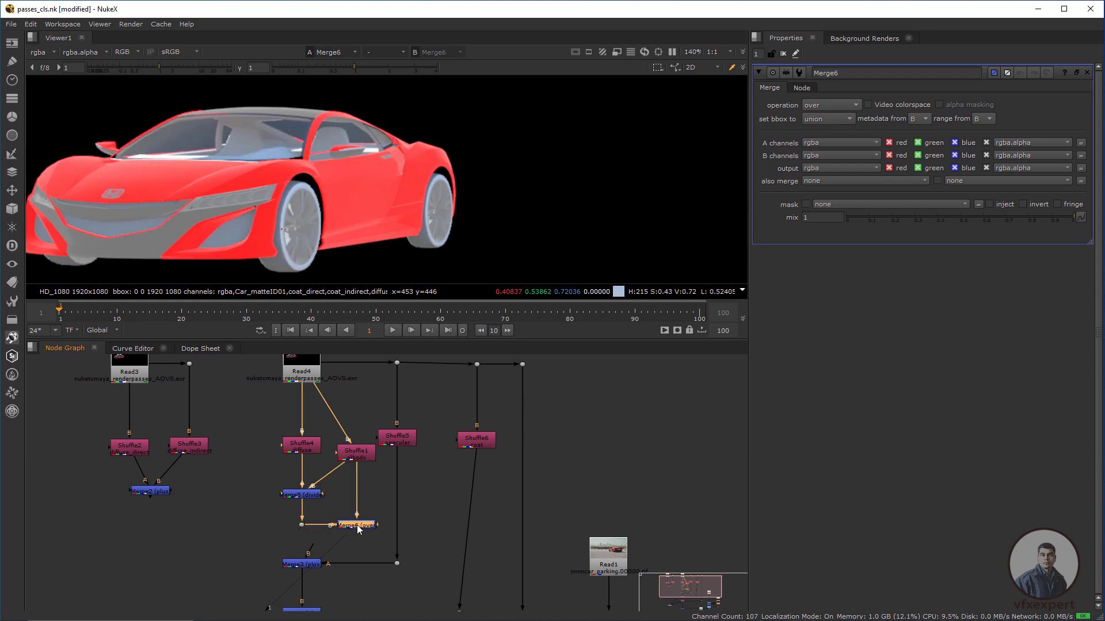
pyautogui.click(829, 111)
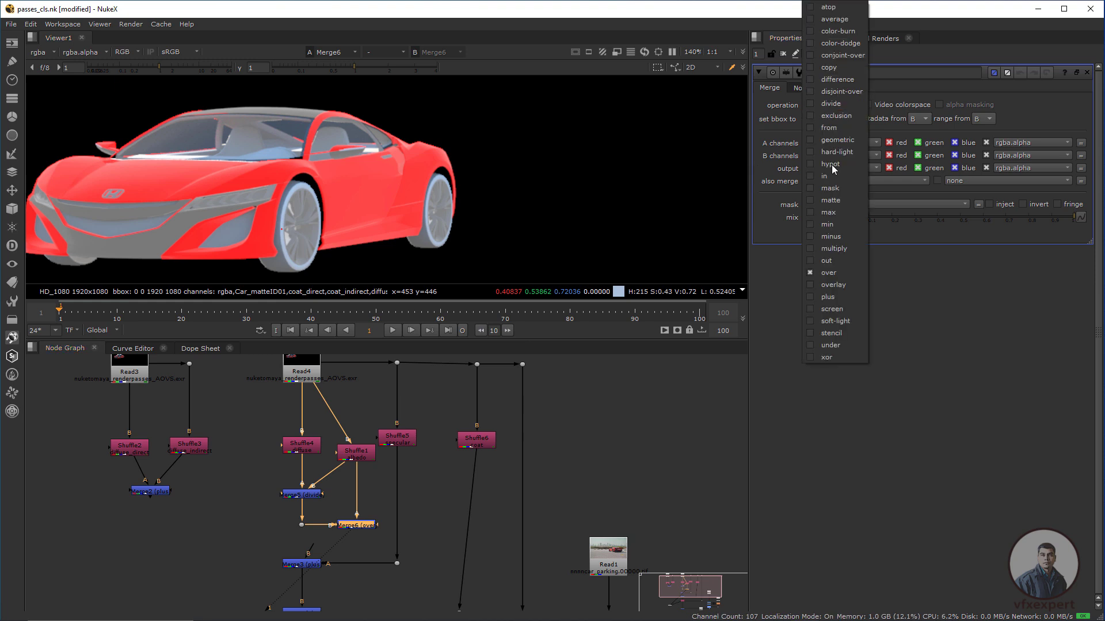
pyautogui.click(828, 250)
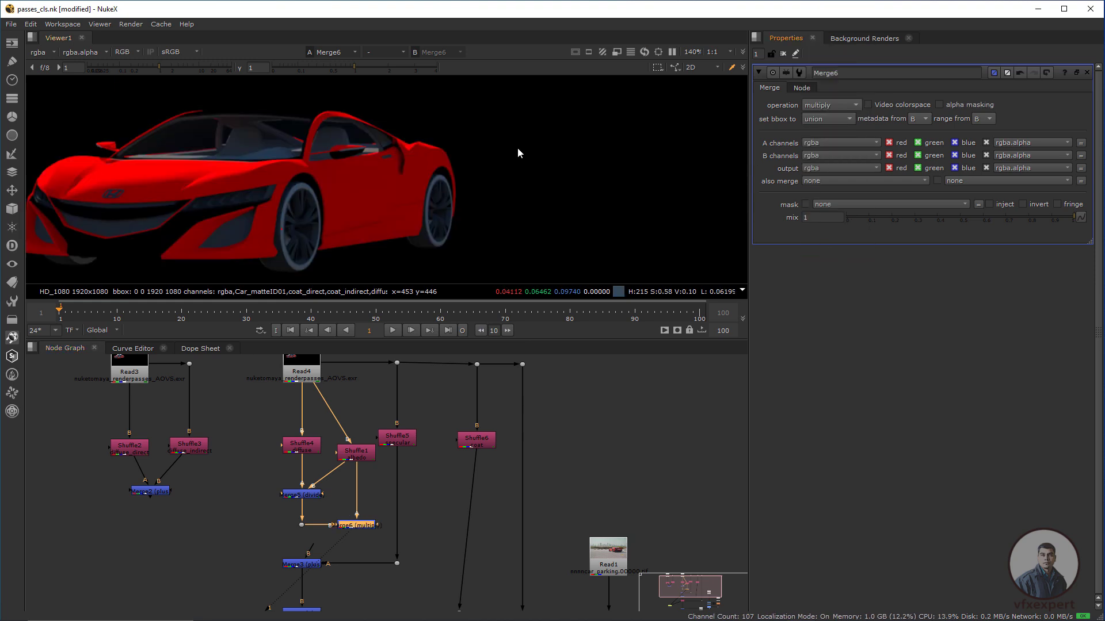
# - Compare the original diffuse pass from Shuffle4 with the multiplied Merge6 result by switching between two viewer inputs
pyautogui.click(303, 449)
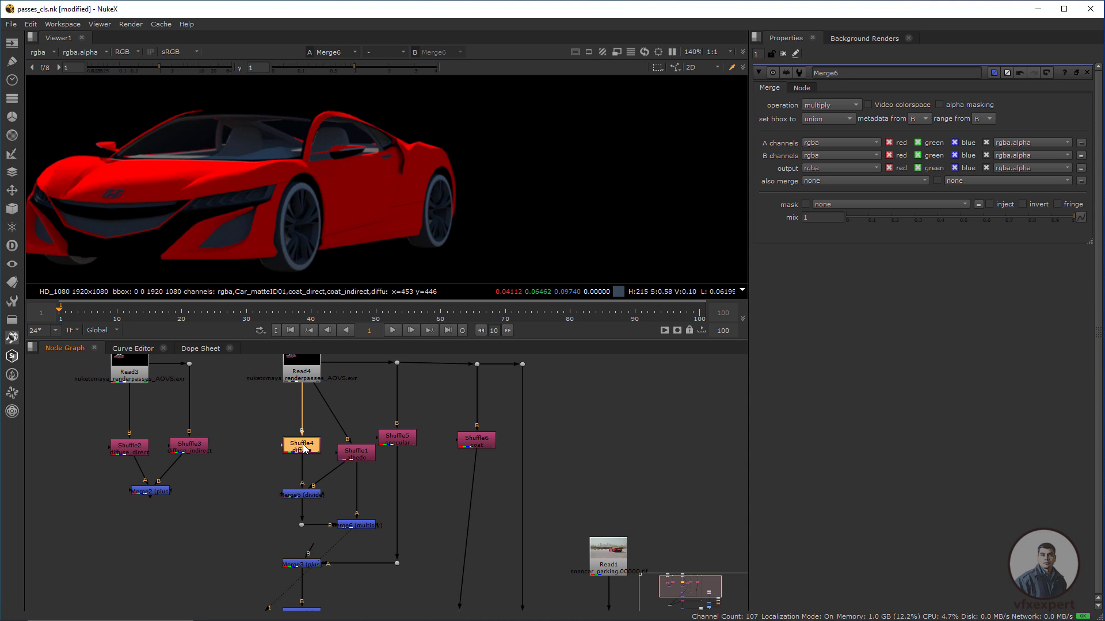
pyautogui.press('1')
pyautogui.click(365, 526)
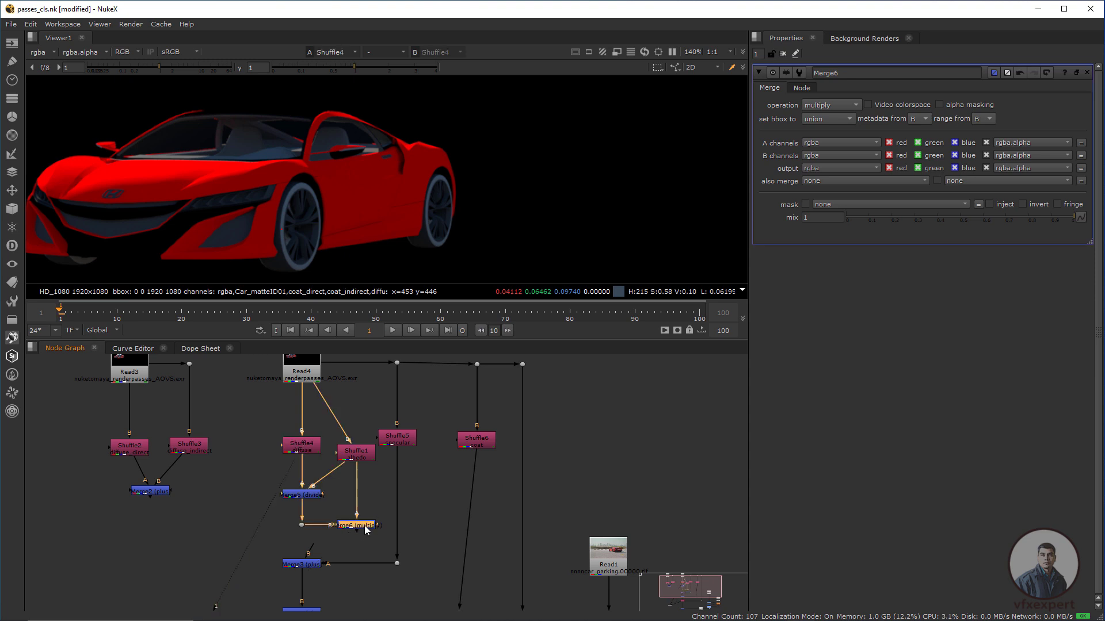
pyautogui.press('2')
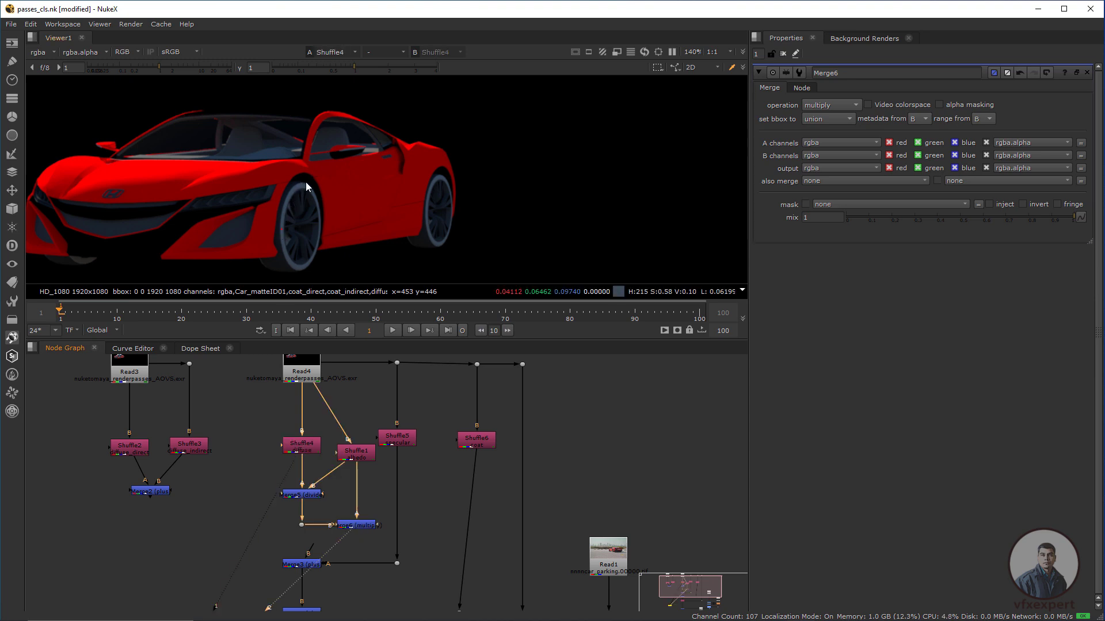
pyautogui.press('2')
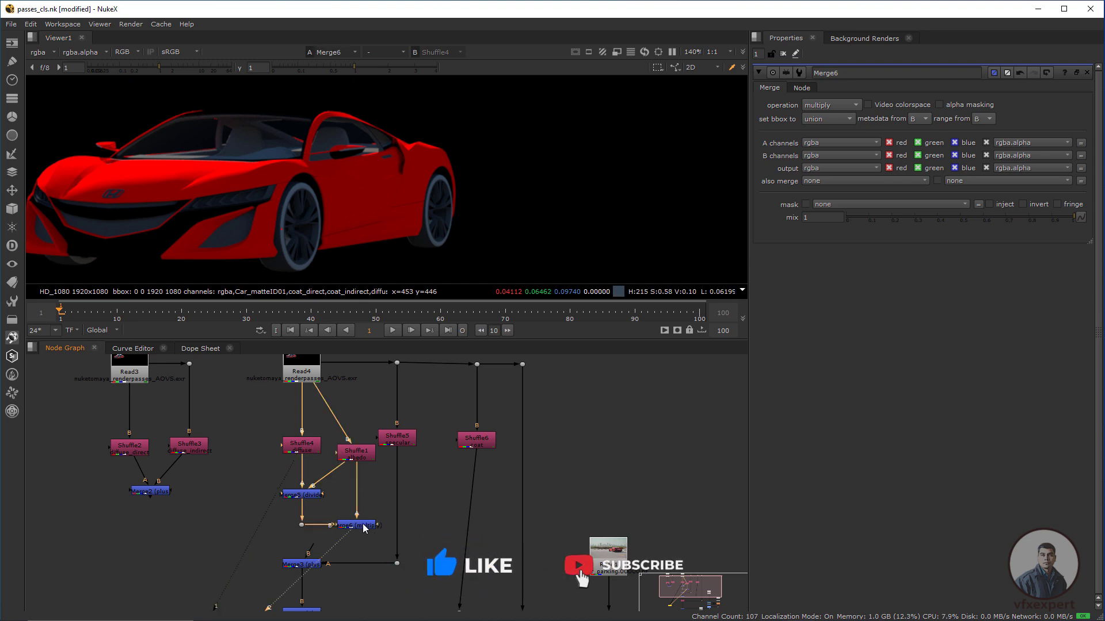
pyautogui.press('1')
pyautogui.press('2')
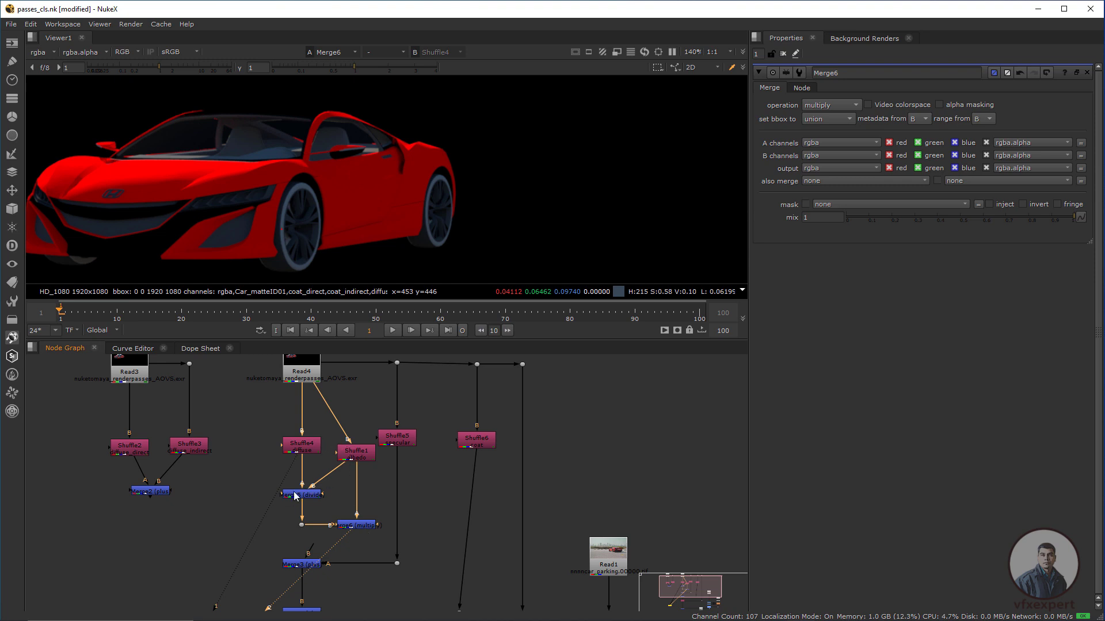
# - View the divided diffuse from Merge5, followed by the albedo pass from Shuffle1
pyautogui.click(315, 466)
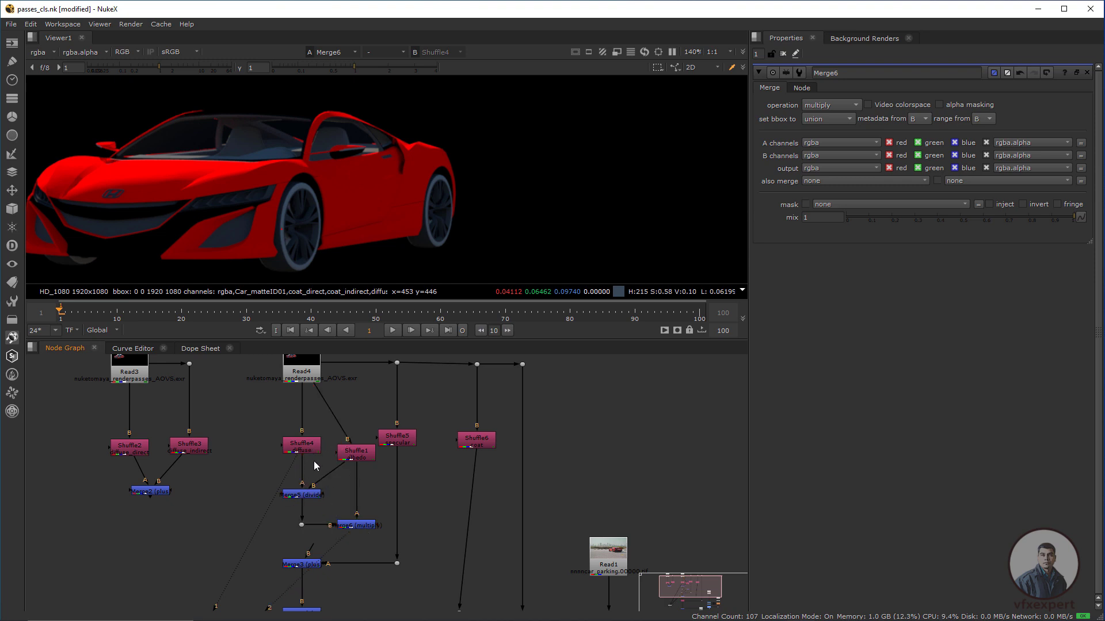
pyautogui.click(307, 496)
pyautogui.press('1')
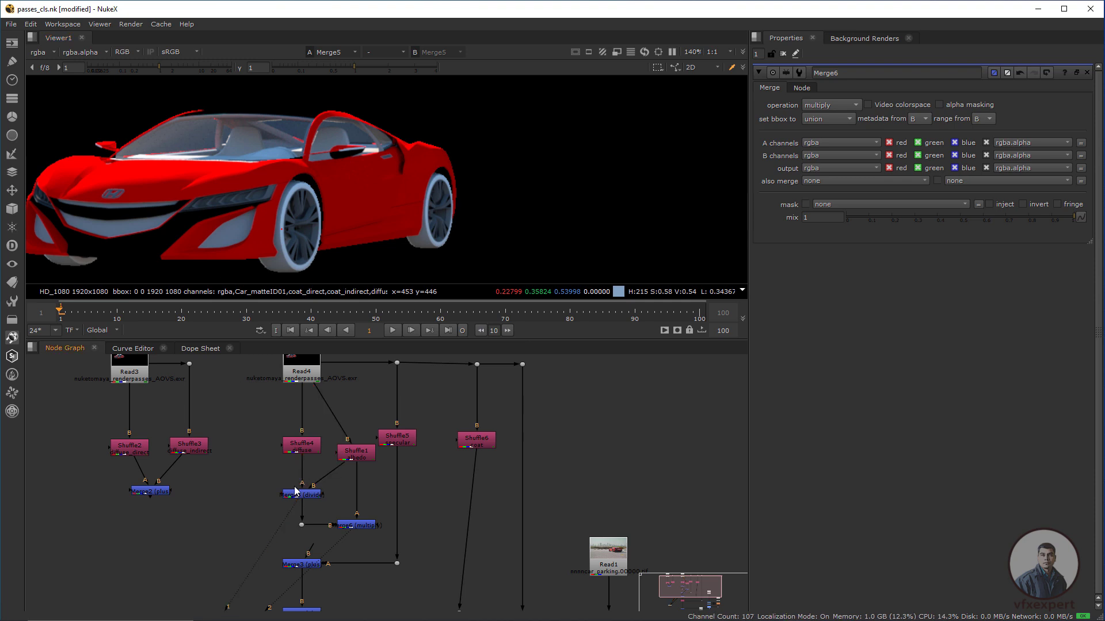
pyautogui.click(357, 455)
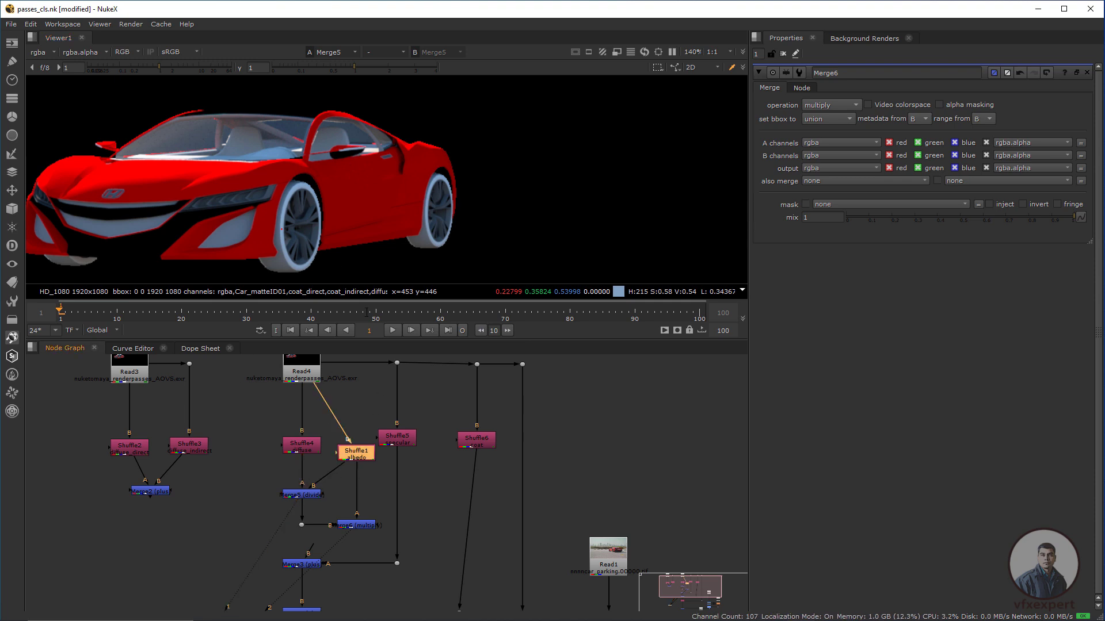
pyautogui.press('1')
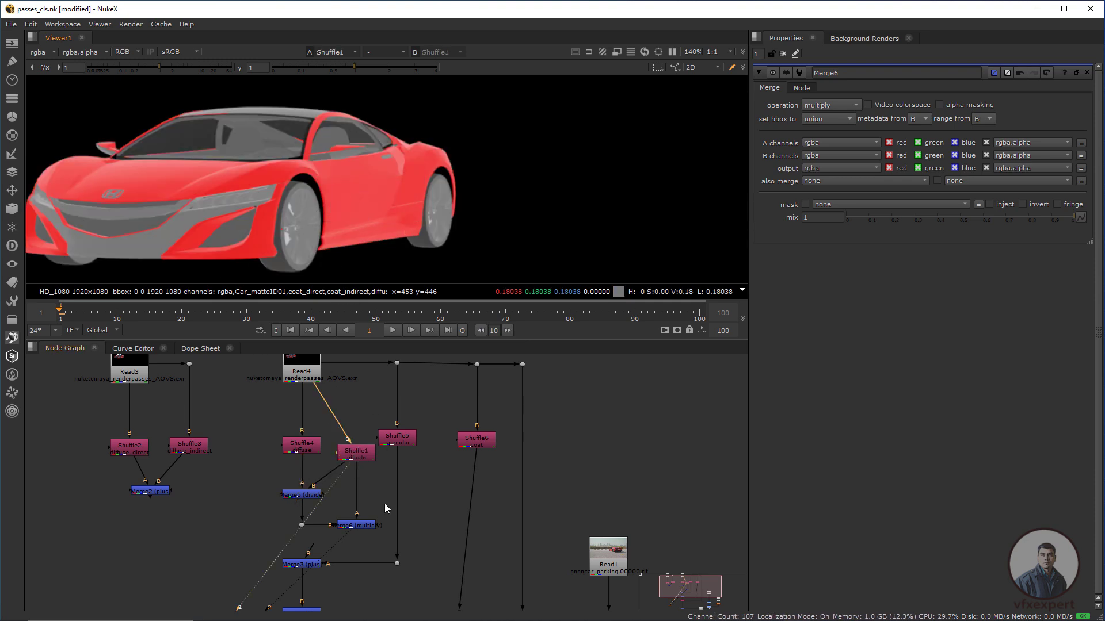
# - Connect the B input of the specular plus merge to the multiply merge and place the plus merge directly beneath it
pyautogui.click(385, 504)
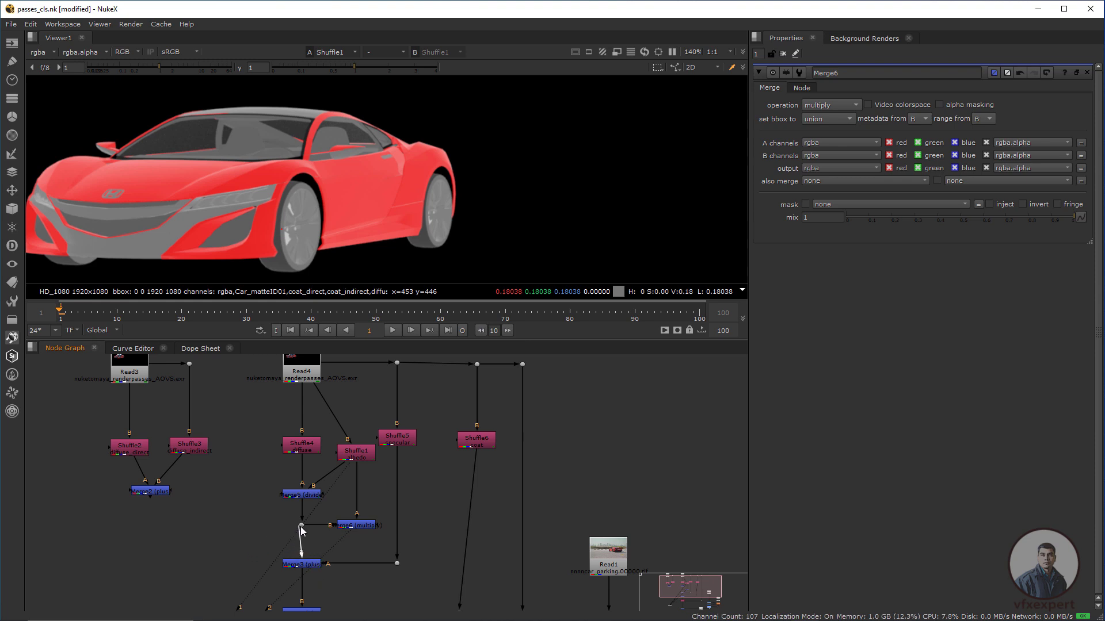
pyautogui.moveTo(301, 526); pyautogui.dragTo(349, 536)
pyautogui.click(305, 564)
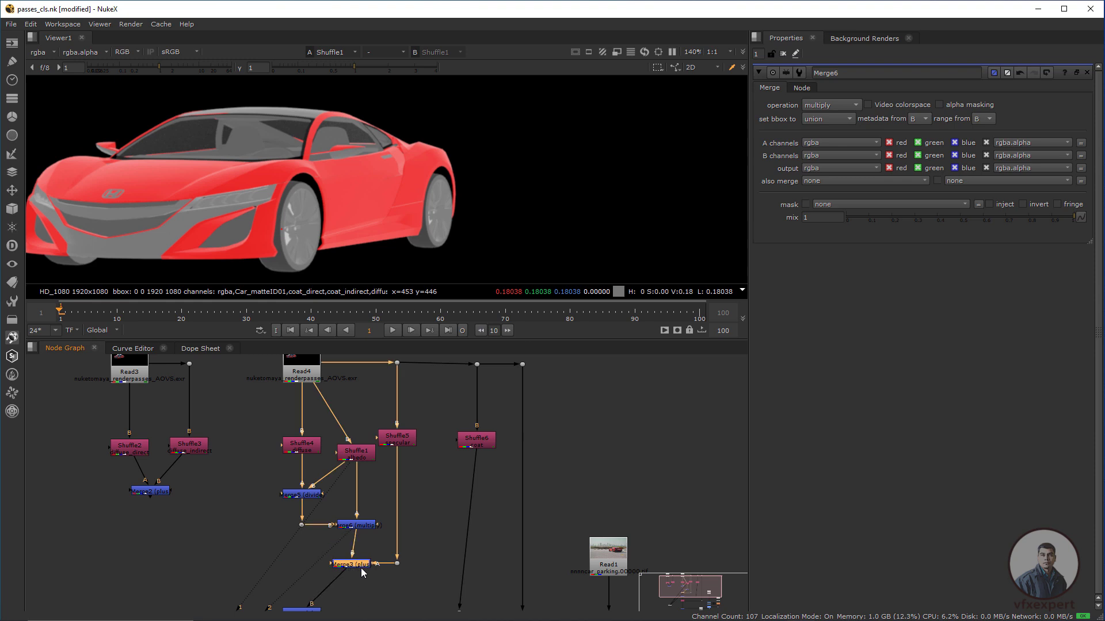
# - Compare the original Read4 car render with the rebuilt result from Copy1 in the viewer
pyautogui.scroll(-2, 259, 383)
pyautogui.click(258, 371)
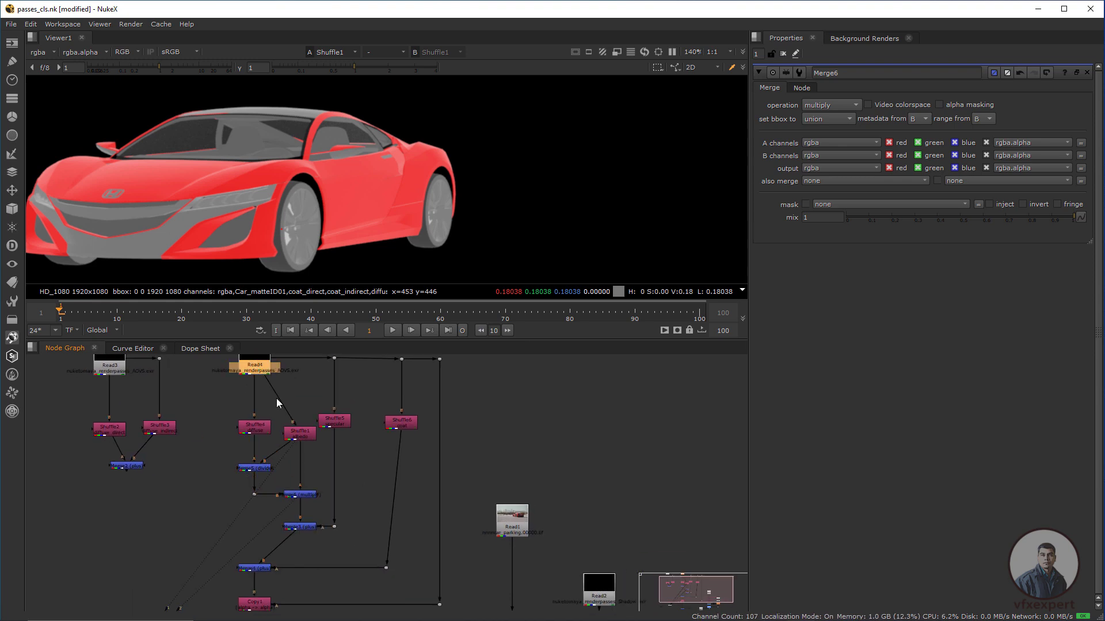
pyautogui.moveTo(362, 474)
pyautogui.mouseDown(button='middle')
pyautogui.moveTo(392, 488)
pyautogui.moveTo(358, 481)
pyautogui.mouseUp(button='middle')
pyautogui.press('1')
pyautogui.click(354, 482)
pyautogui.scroll(-2, 311, 539)
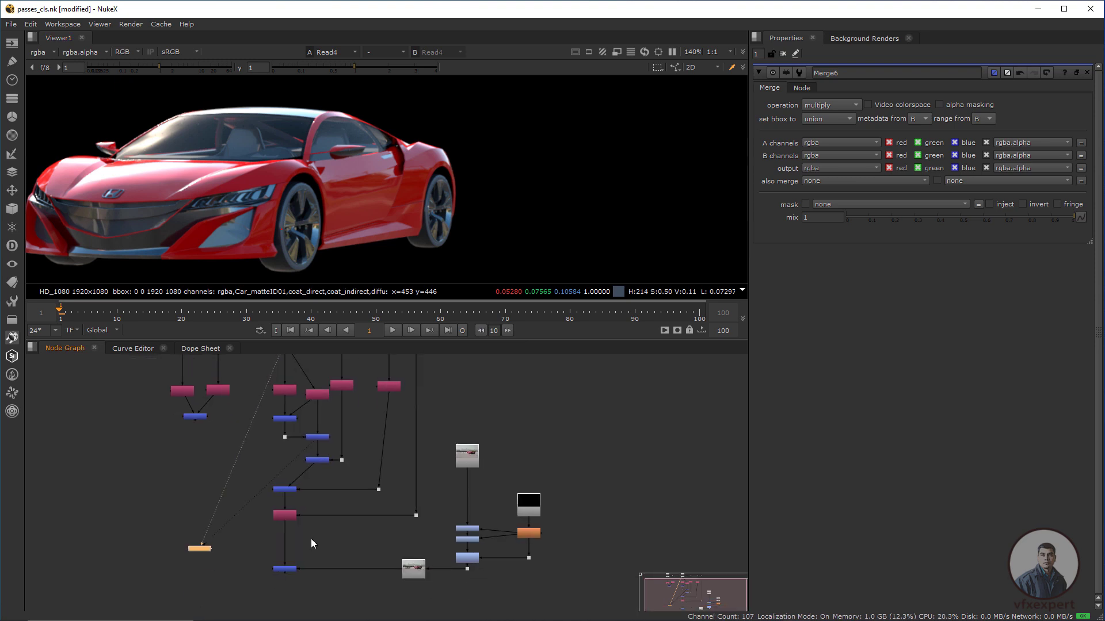
pyautogui.scroll(3, 310, 539)
pyautogui.click(273, 507)
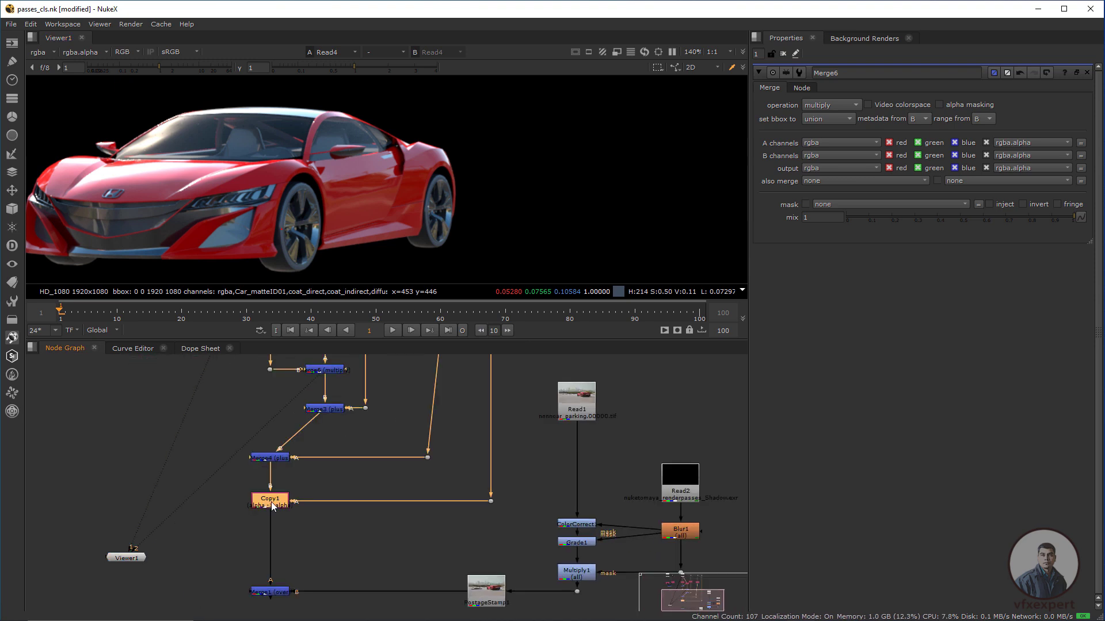
pyautogui.press('1')
pyautogui.scroll(-2, 339, 191)
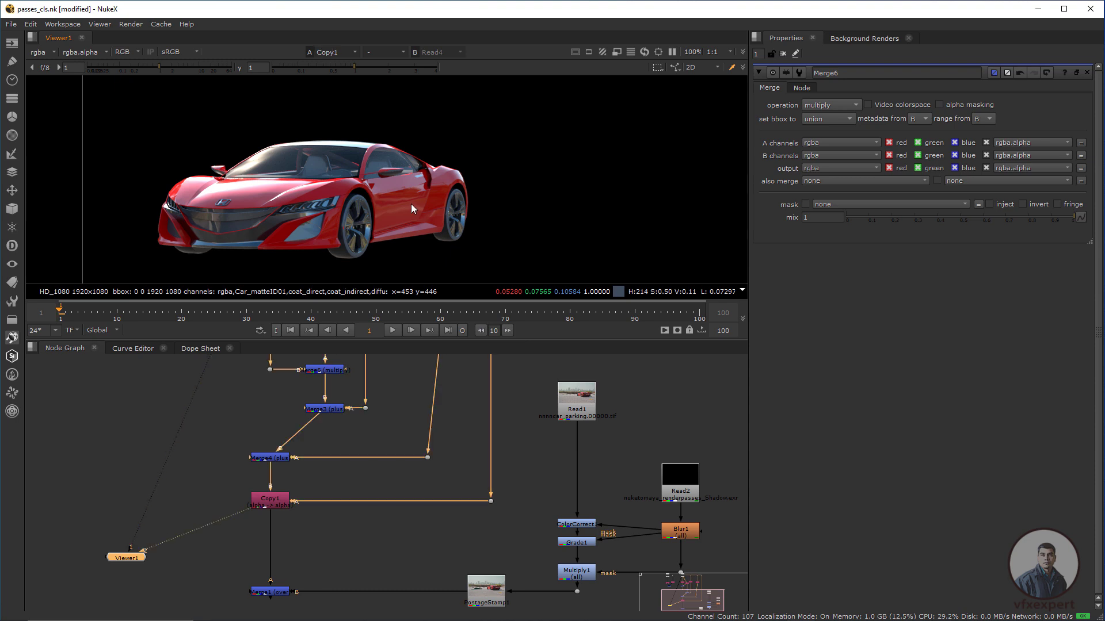
pyautogui.press('1')
pyautogui.press('1')
pyautogui.moveTo(331, 392); pyautogui.dragTo(334, 480, button='middle')
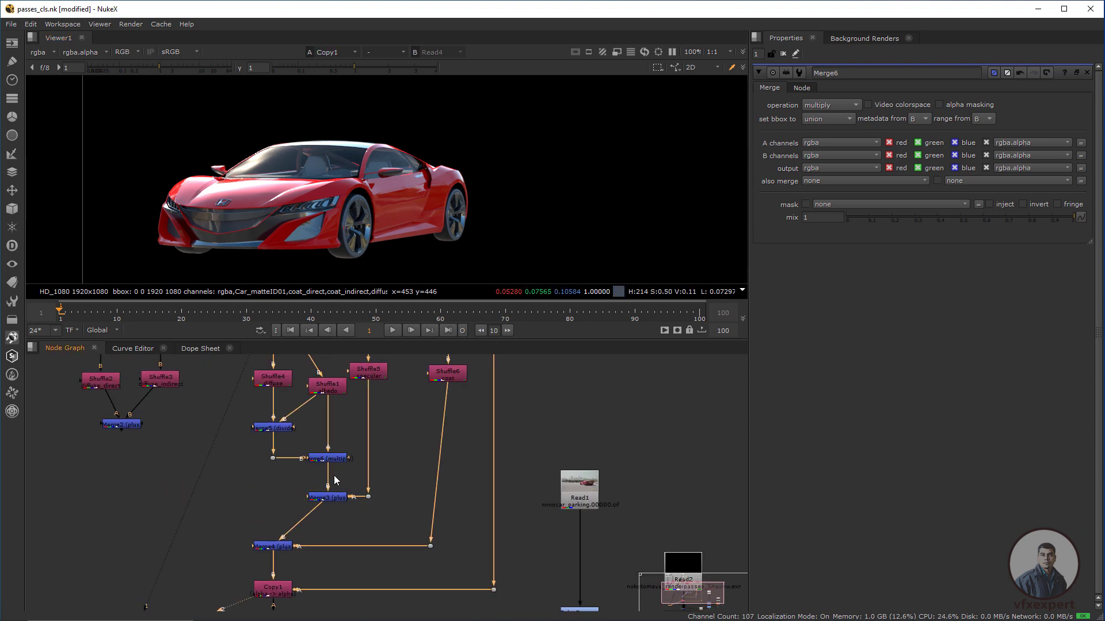
pyautogui.scroll(2, 331, 486)
pyautogui.moveTo(280, 424); pyautogui.dragTo(301, 448, button='middle')
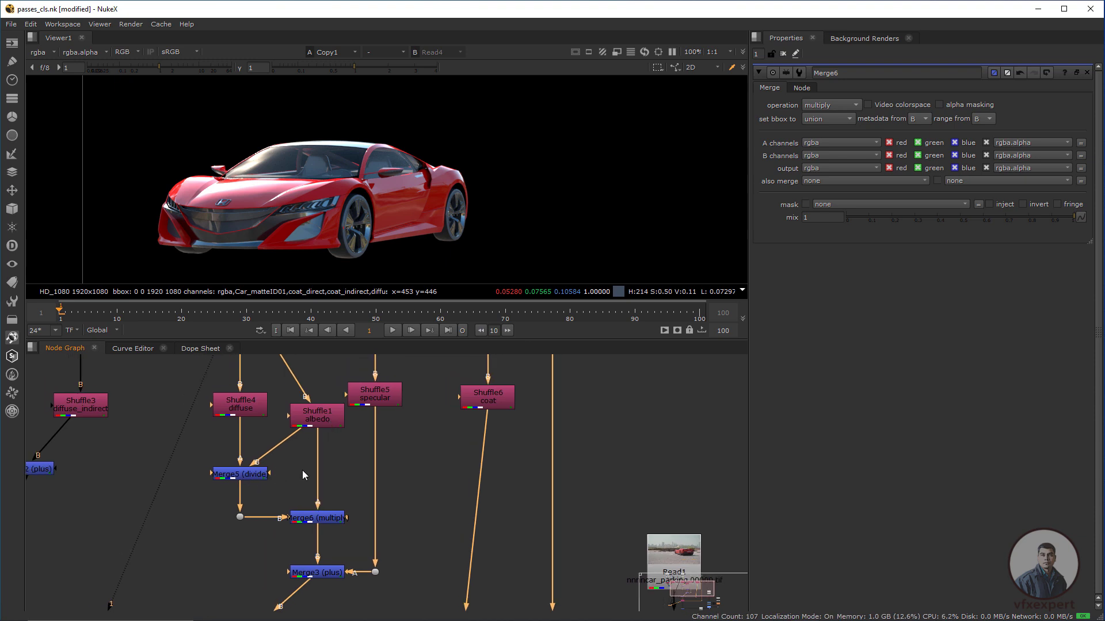
pyautogui.click(348, 442)
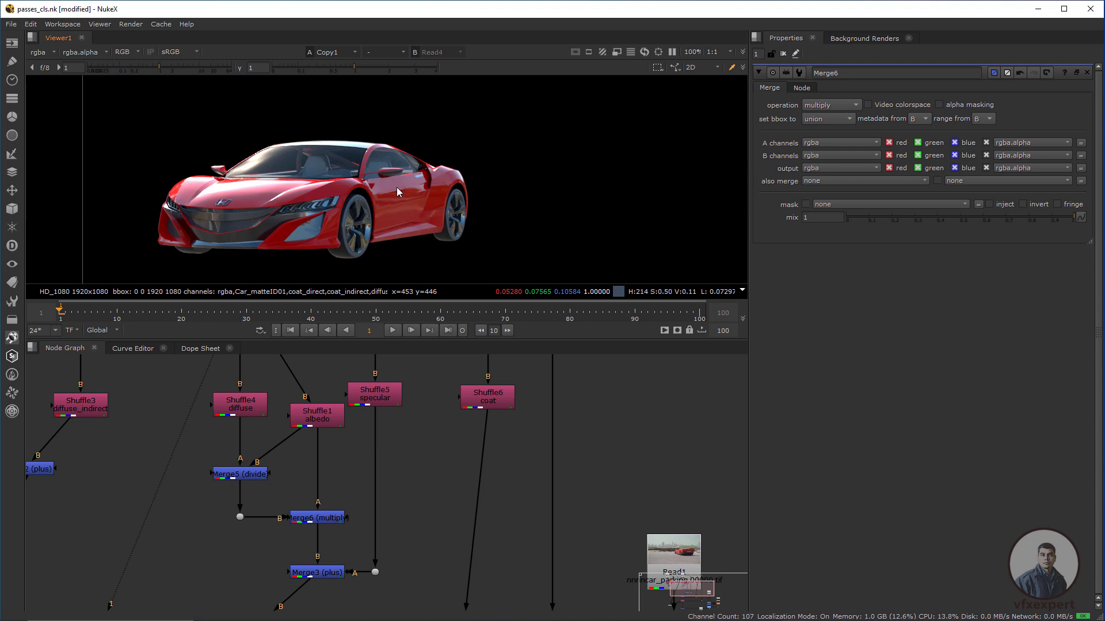
# - Insert a HueShift node between the albedo Shuffle1 and the multiply Merge6, and set its hue rotation to 50
pyautogui.moveTo(313, 452); pyautogui.dragTo(288, 460, button='middle')
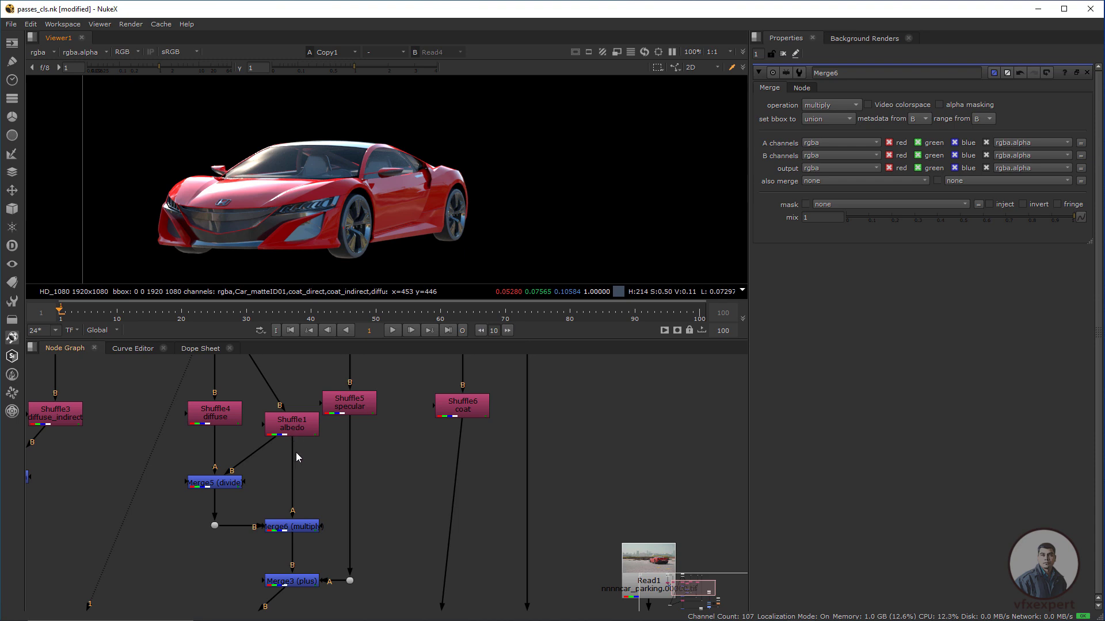
pyautogui.moveTo(318, 480); pyautogui.dragTo(309, 476, button='middle')
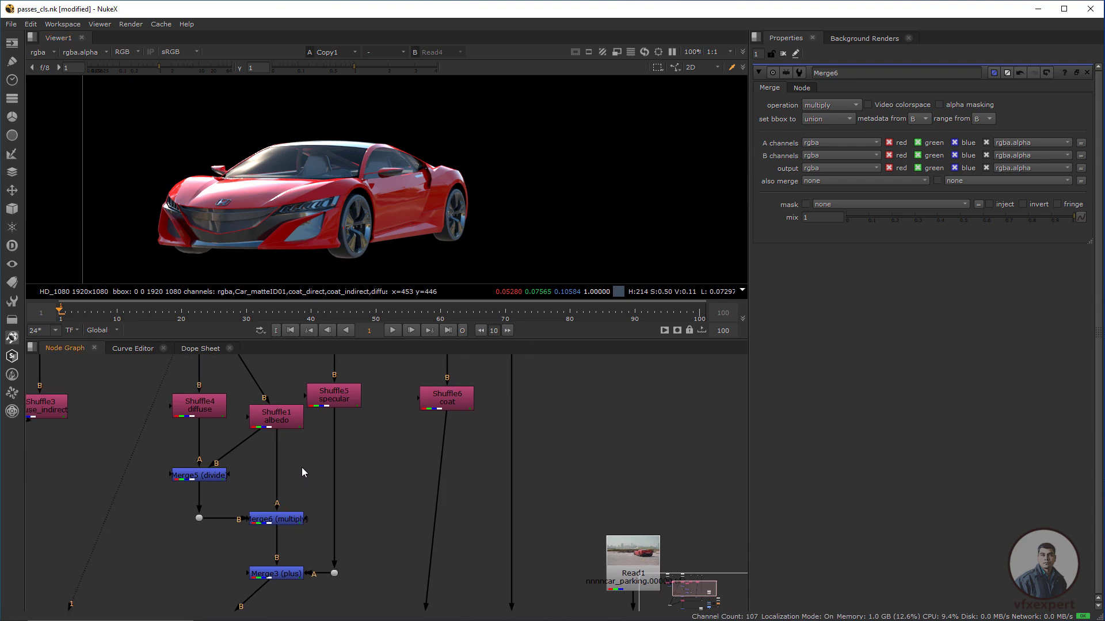
pyautogui.press('Tab')
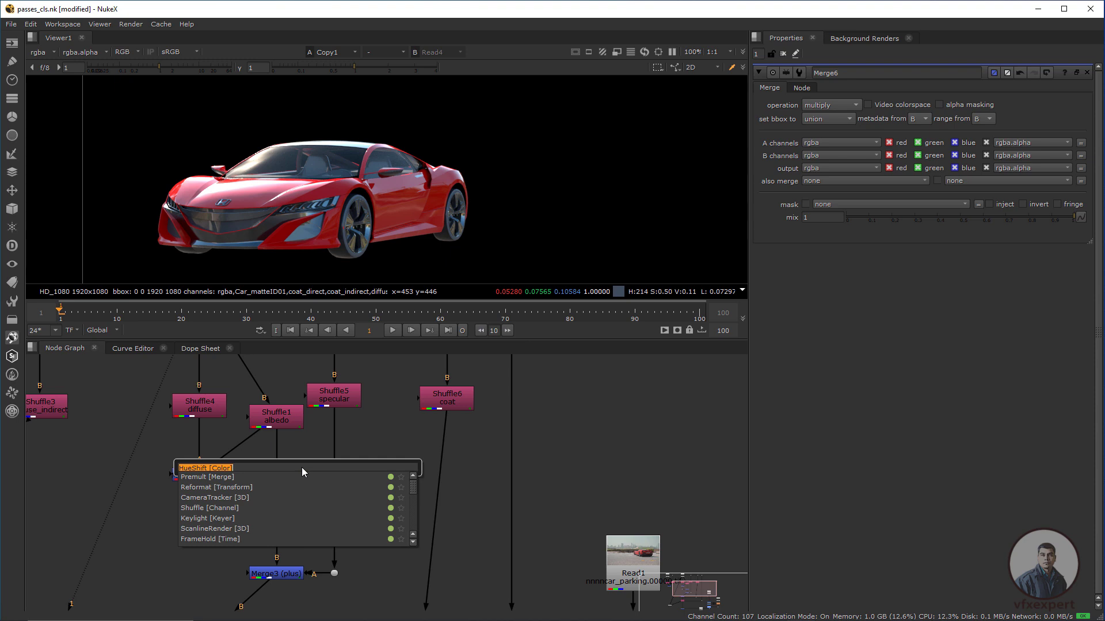
pyautogui.press('Return')
pyautogui.moveTo(294, 464); pyautogui.dragTo(276, 476)
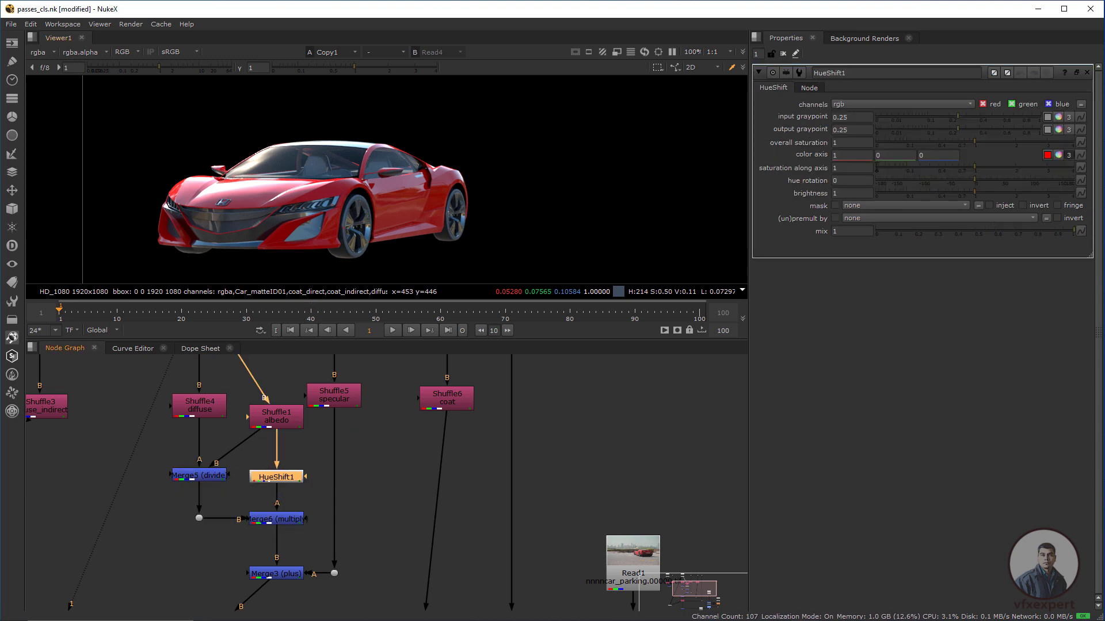
pyautogui.moveTo(934, 184); pyautogui.dragTo(1015, 180)
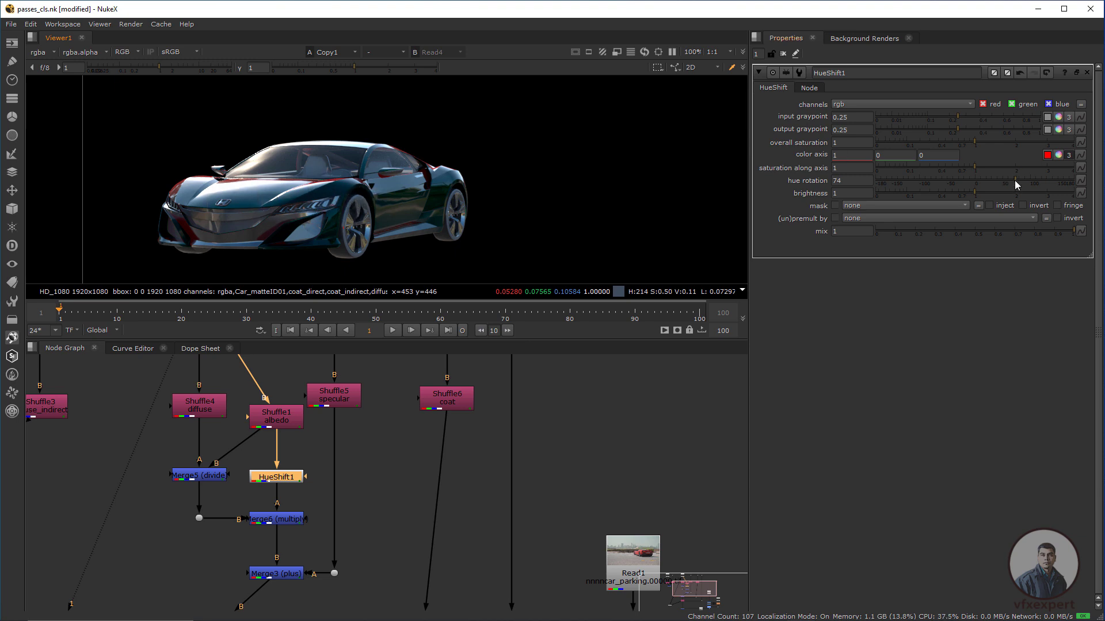
pyautogui.moveTo(1012, 180)
pyautogui.mouseDown()
pyautogui.moveTo(893, 181)
pyautogui.moveTo(1005, 179)
pyautogui.mouseUp()
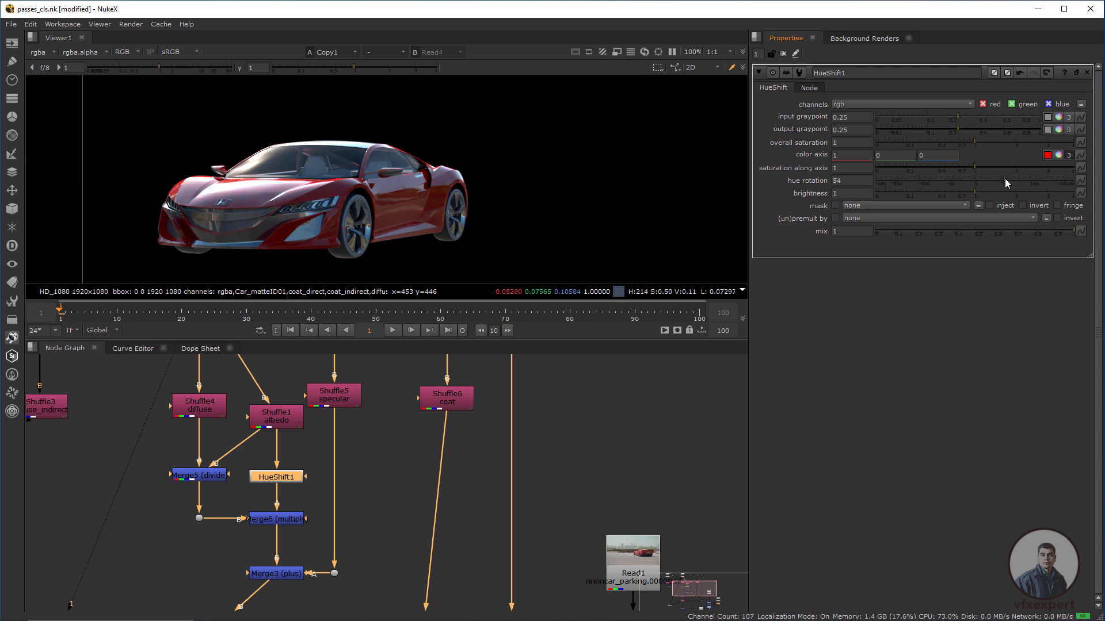
# - View the Merge1 composite of the car over the parking-lot background
pyautogui.scroll(-3, 471, 547)
pyautogui.moveTo(470, 547); pyautogui.dragTo(410, 427, button='middle')
pyautogui.moveTo(392, 499); pyautogui.dragTo(377, 457, button='middle')
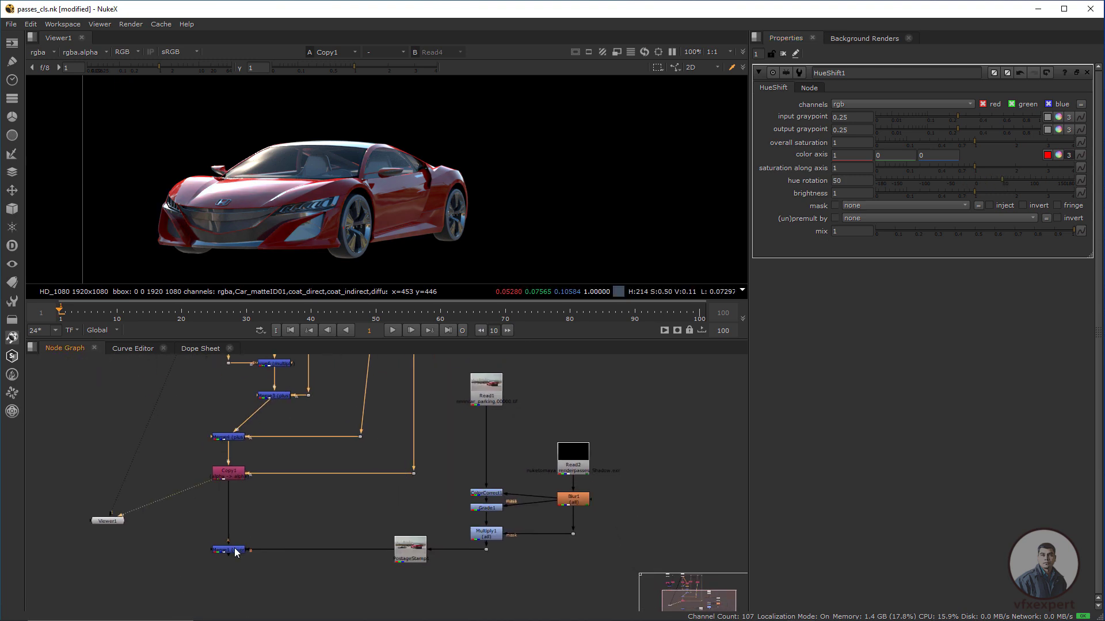
pyautogui.click(236, 551)
pyautogui.press('1')
# - Set the hue rotation of the HueShift on the albedo branch to -46
pyautogui.moveTo(245, 506); pyautogui.dragTo(288, 607, button='middle')
pyautogui.moveTo(319, 423); pyautogui.dragTo(316, 466, button='middle')
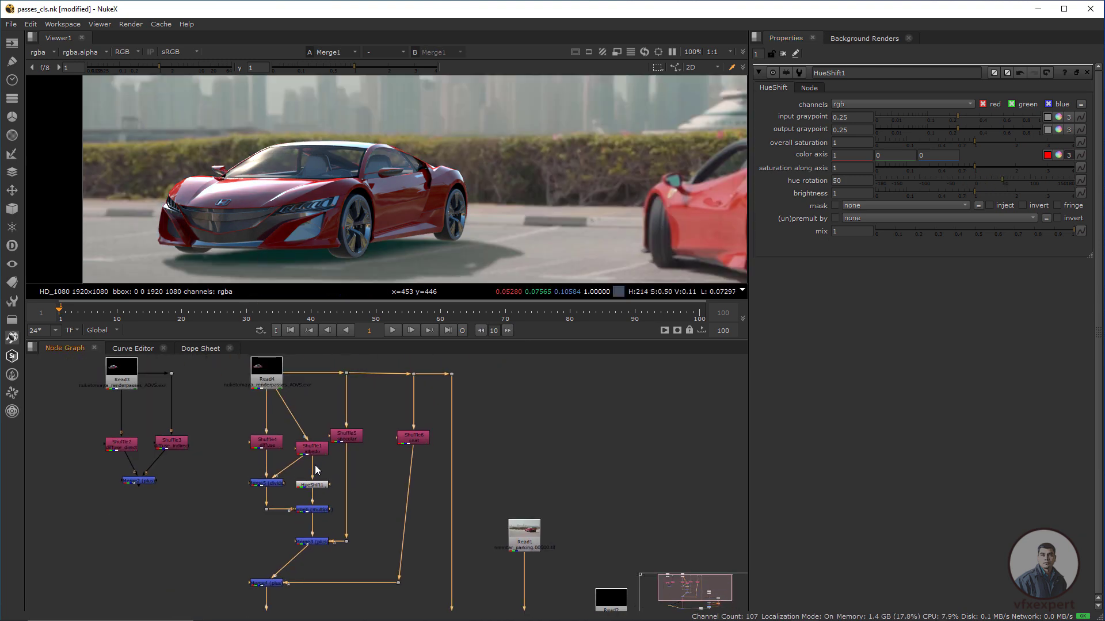
pyautogui.scroll(3, 317, 466)
pyautogui.click(322, 492)
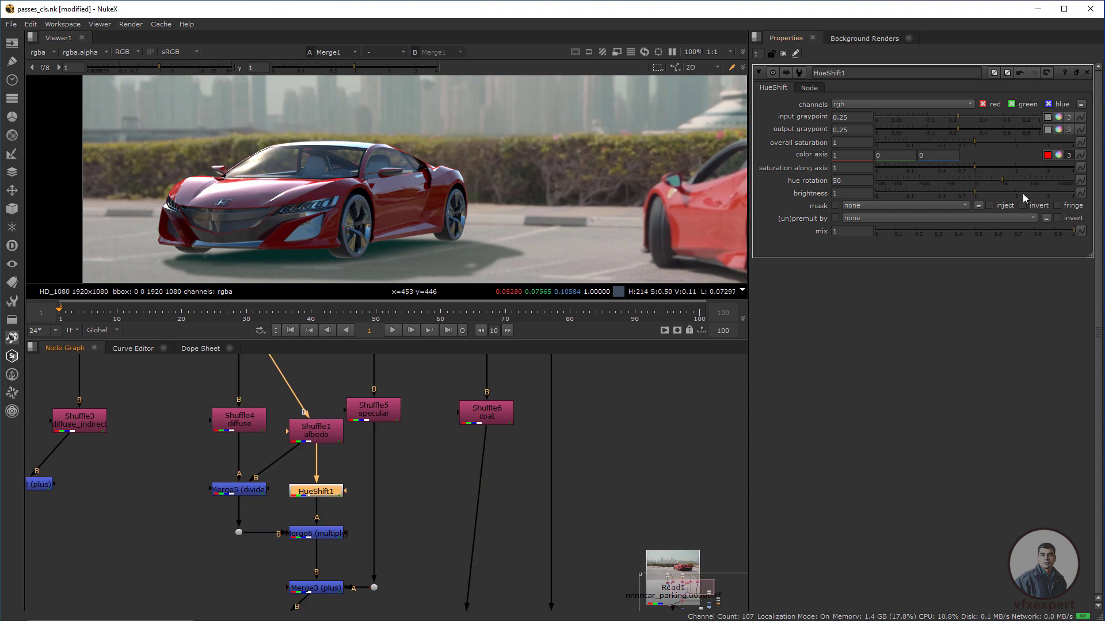
pyautogui.moveTo(1002, 181); pyautogui.dragTo(949, 178)
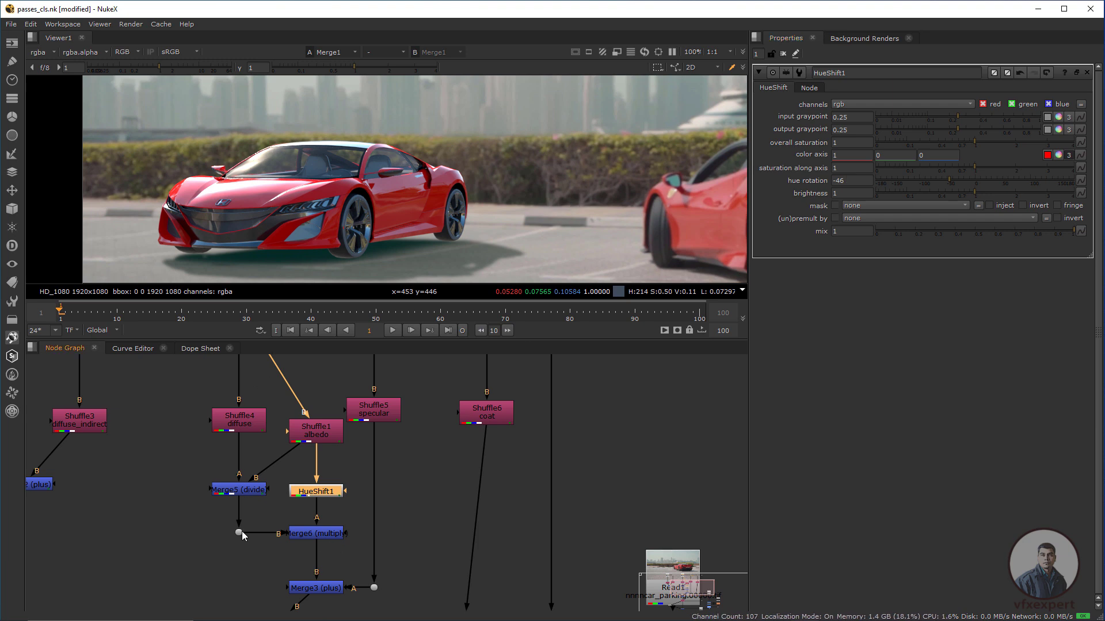
# - Insert a Grade node between the dot below the divide Merge5 and the multiply Merge6, with gain 1.34
pyautogui.moveTo(242, 531); pyautogui.dragTo(241, 553)
pyautogui.click(242, 546)
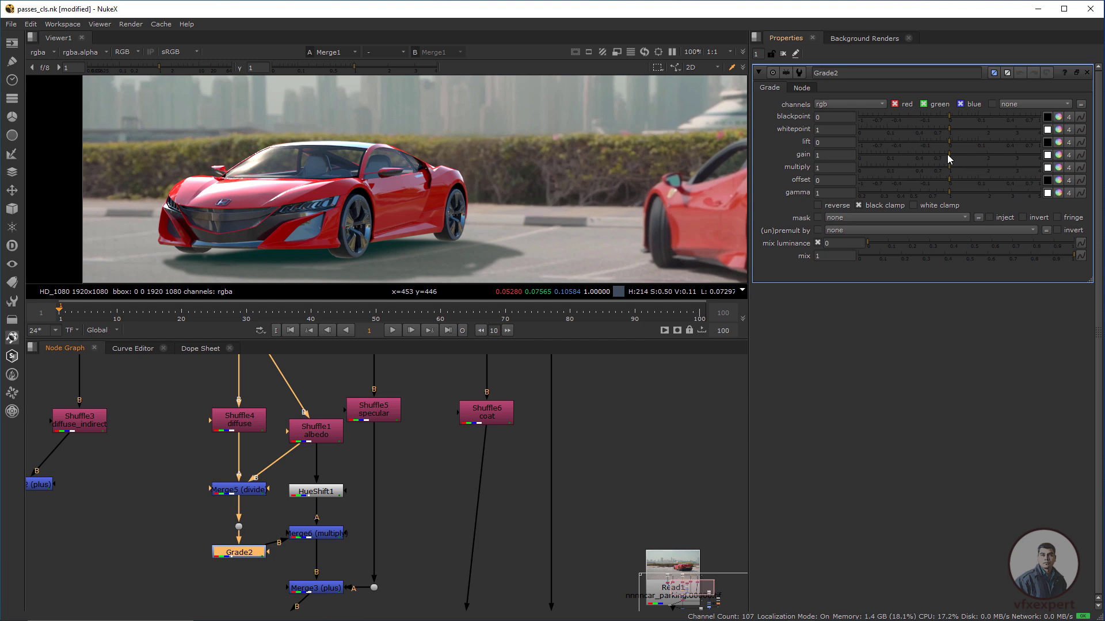
pyautogui.moveTo(947, 154)
pyautogui.mouseDown()
pyautogui.moveTo(900, 154)
pyautogui.moveTo(951, 154)
pyautogui.moveTo(918, 156)
pyautogui.moveTo(937, 160)
pyautogui.mouseUp()
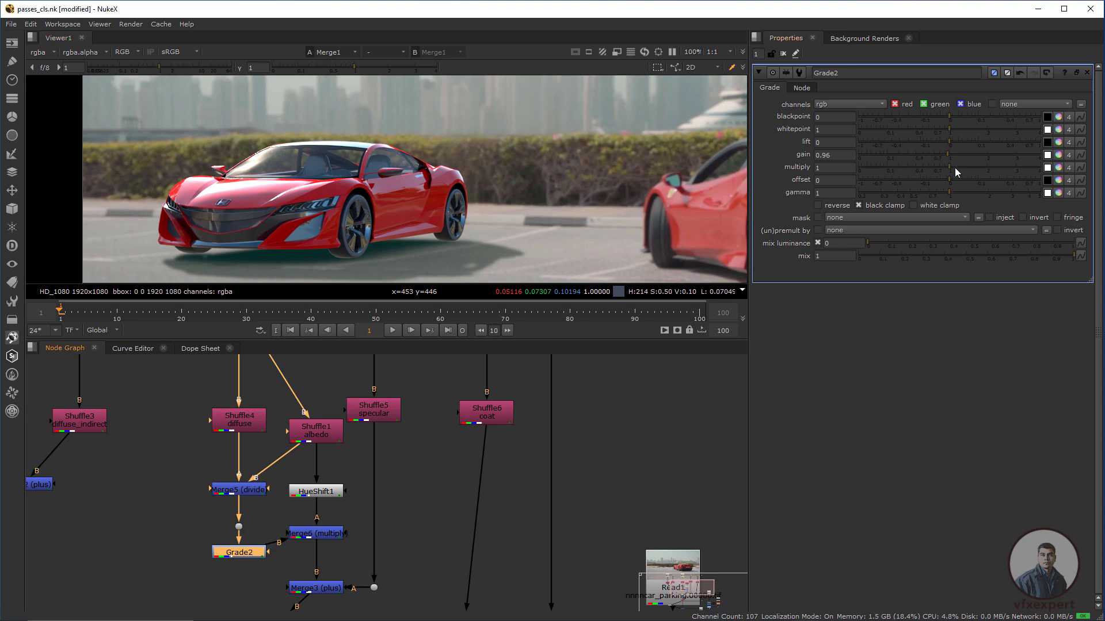
pyautogui.moveTo(946, 153); pyautogui.dragTo(963, 174)
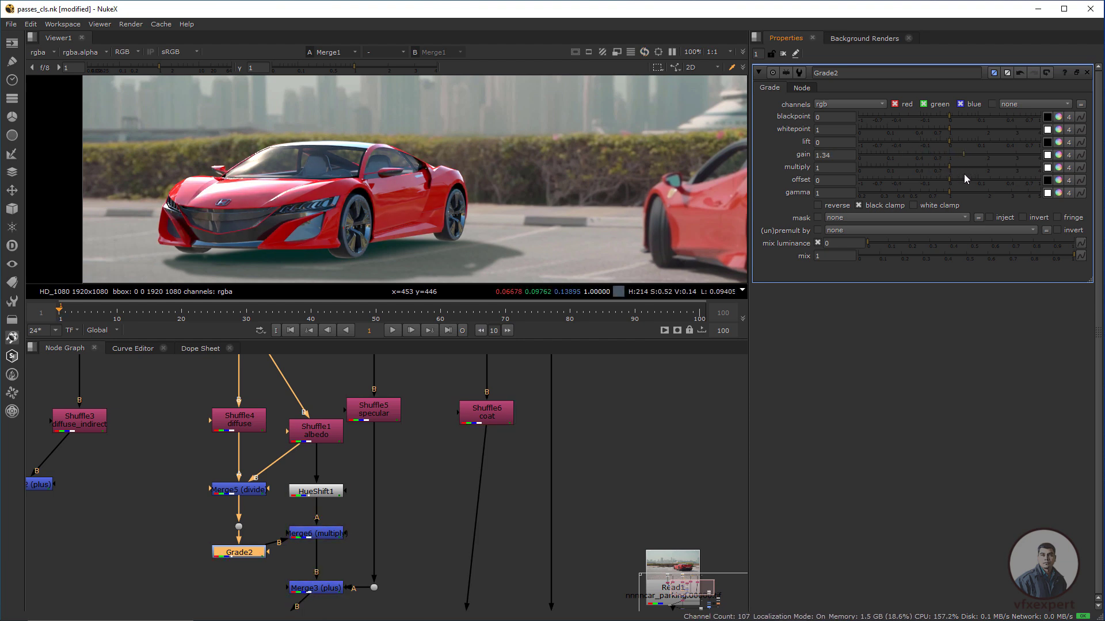
# - Set the albedo branch HueShift's hue rotation to 58
pyautogui.click(325, 496)
pyautogui.doubleClick(324, 496)
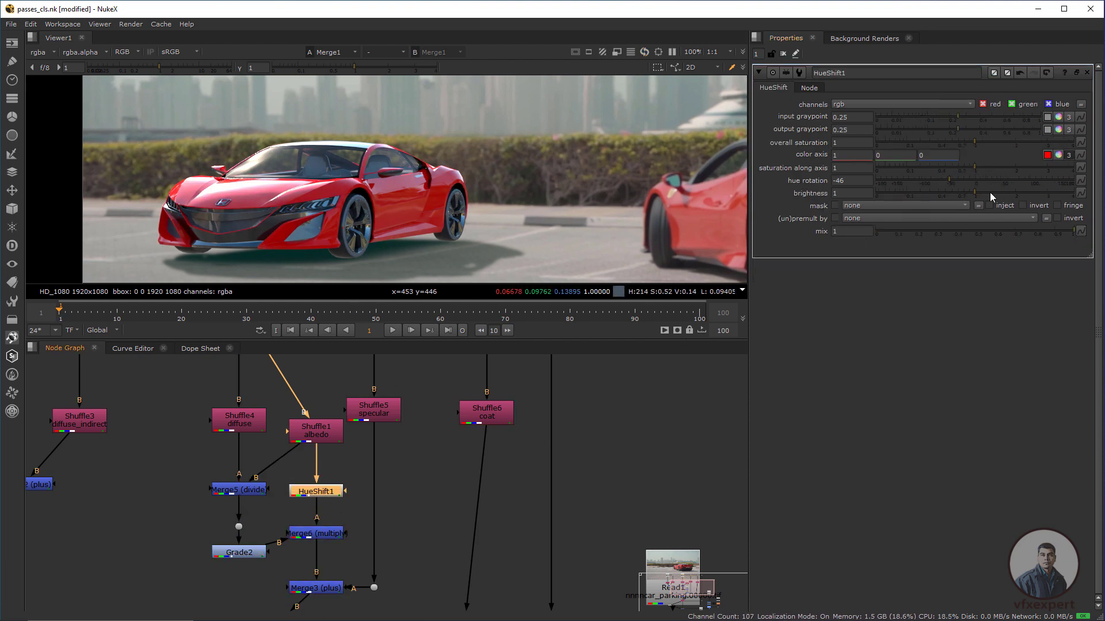
pyautogui.moveTo(948, 177); pyautogui.dragTo(1007, 199)
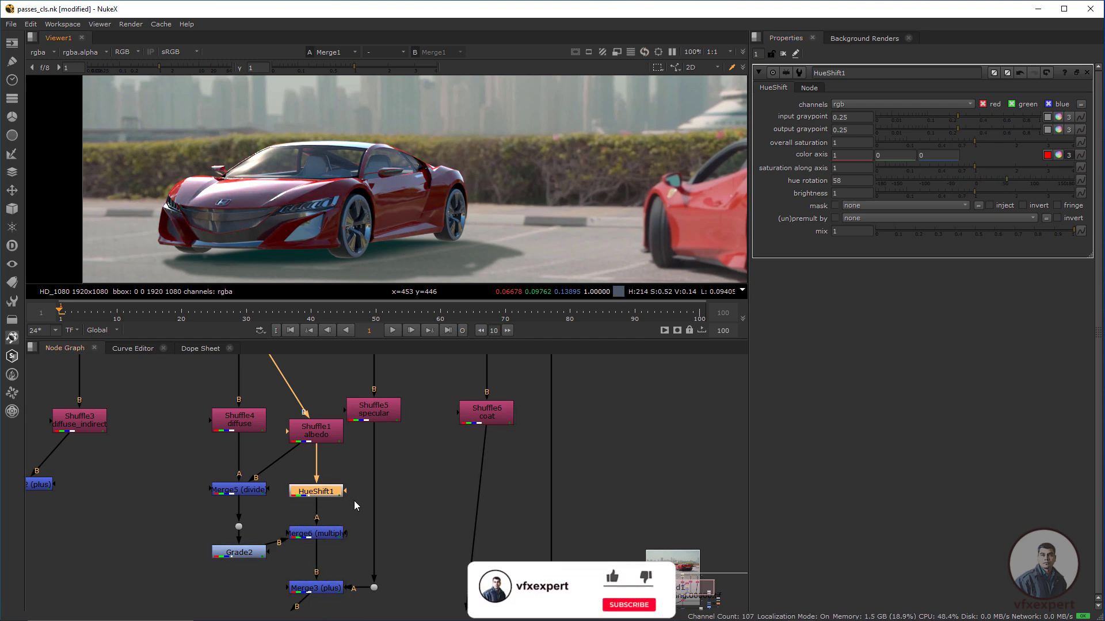
pyautogui.moveTo(377, 467); pyautogui.dragTo(370, 445, button='middle')
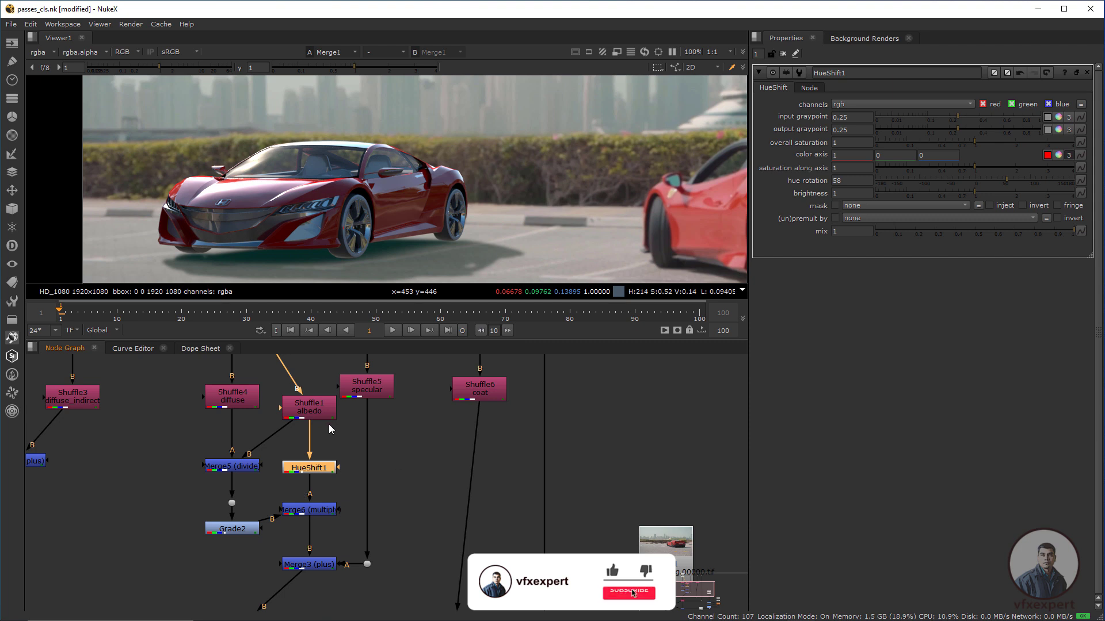
pyautogui.click(323, 408)
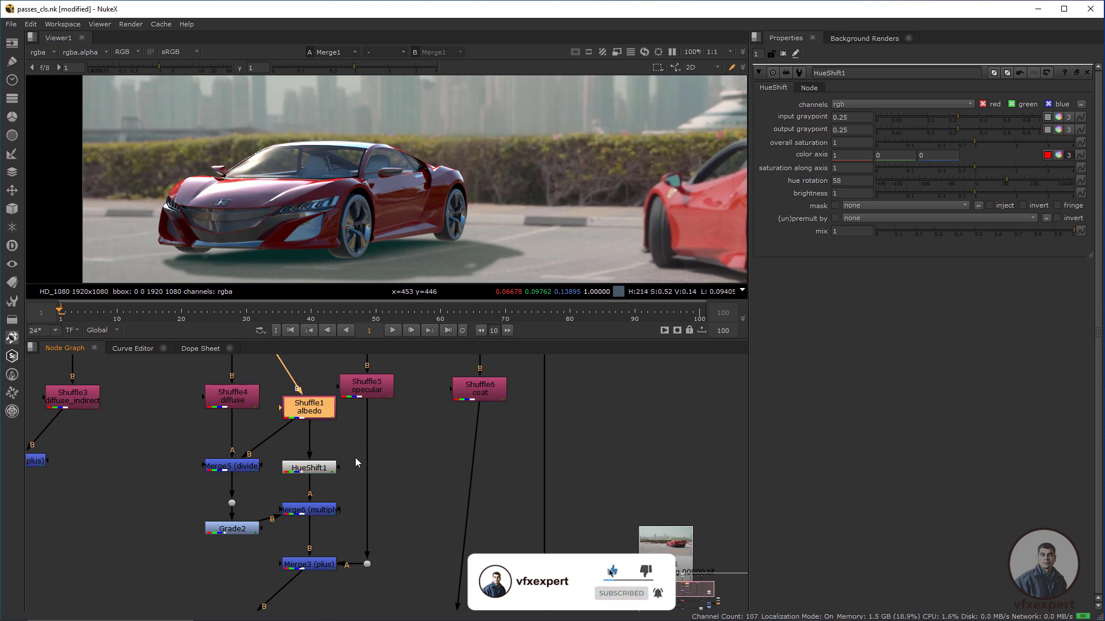
pyautogui.moveTo(356, 461); pyautogui.dragTo(398, 486, button='middle')
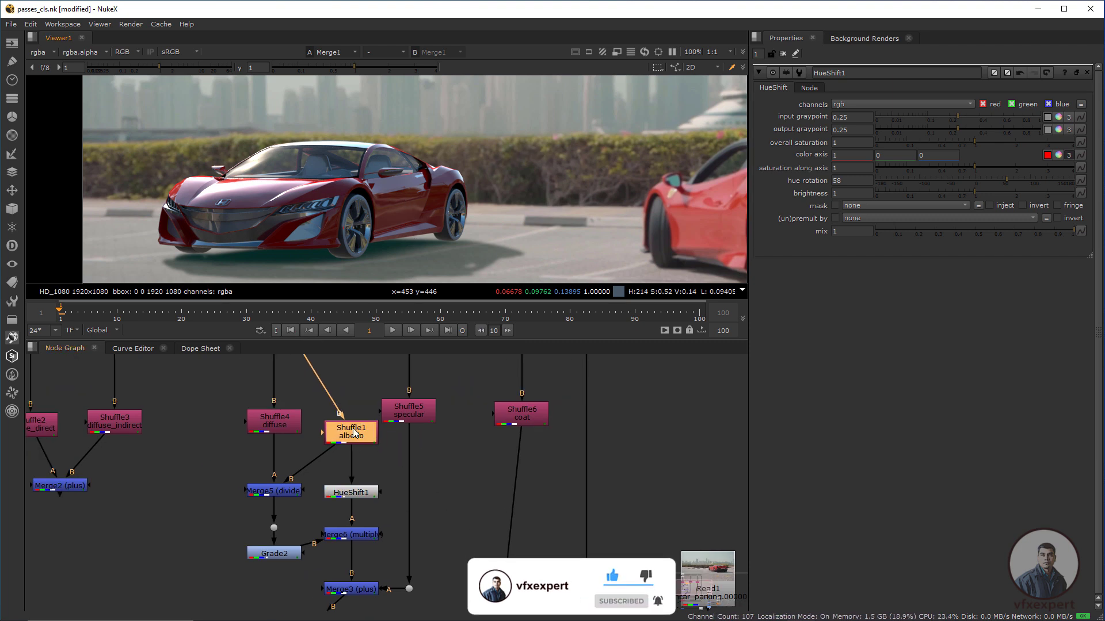
pyautogui.moveTo(348, 431); pyautogui.dragTo(361, 440, button='middle')
pyautogui.moveTo(389, 589); pyautogui.dragTo(387, 550, button='middle')
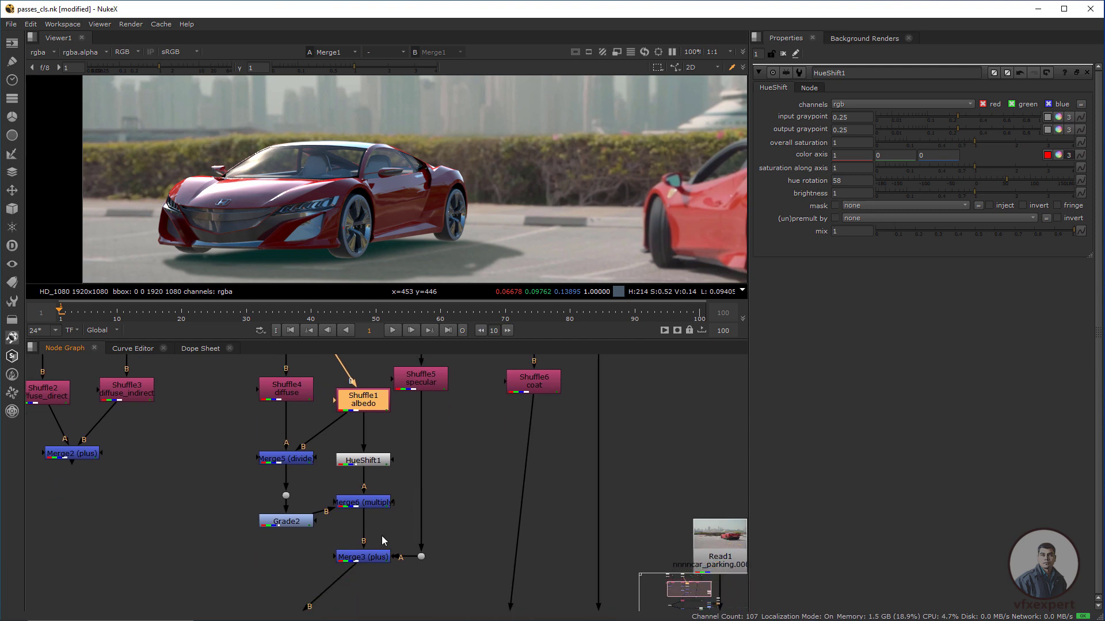
pyautogui.click(382, 541)
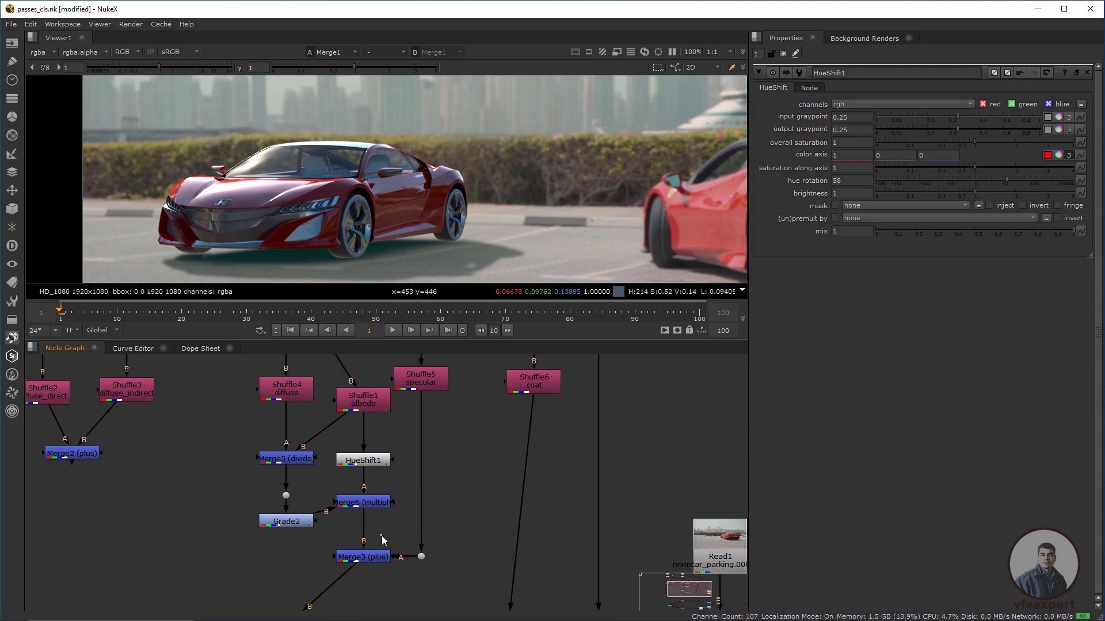
# - Delete Grade2 from the divided diffuse branch, lower Merge6 slightly, and align the branch's dot level with it
pyautogui.click(286, 520)
pyautogui.moveTo(367, 507); pyautogui.dragTo(365, 514)
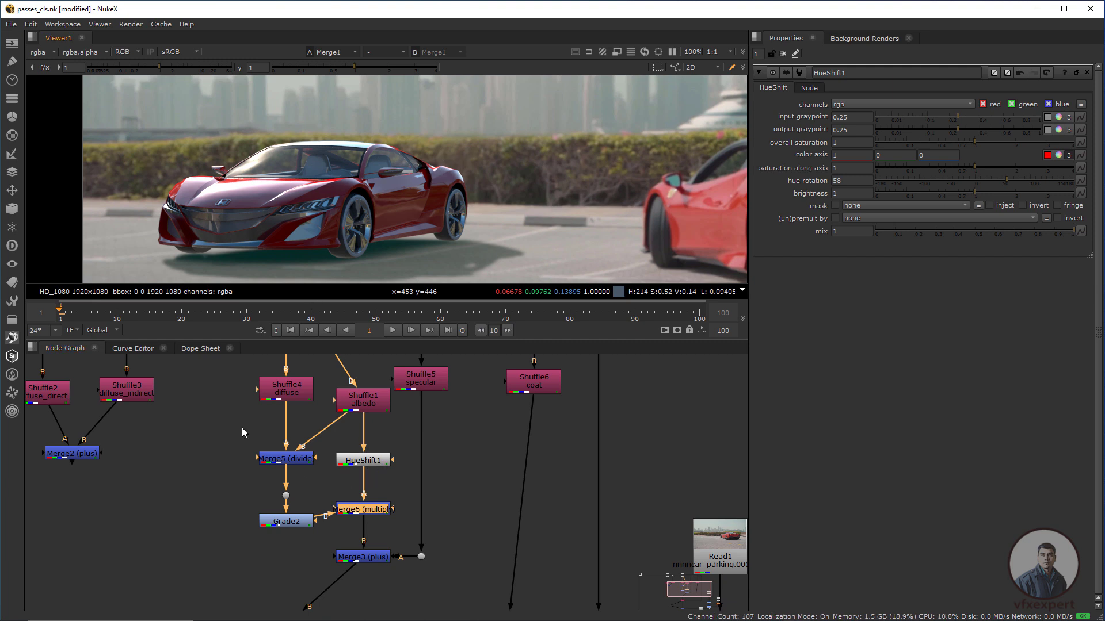
pyautogui.moveTo(366, 516); pyautogui.dragTo(367, 521)
pyautogui.click(286, 525)
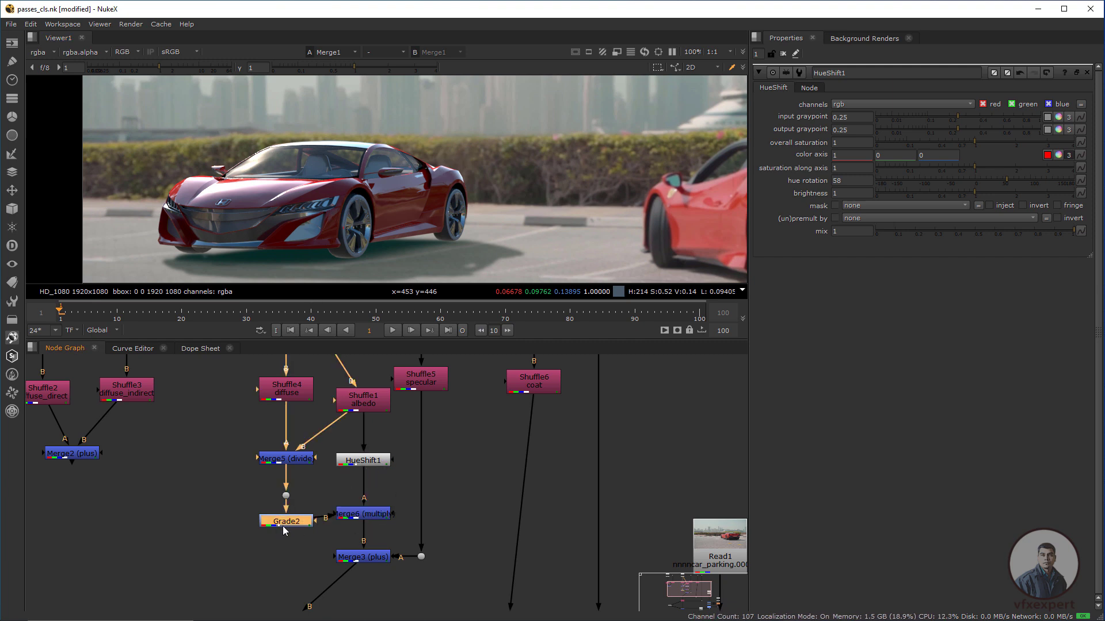
pyautogui.press('Delete')
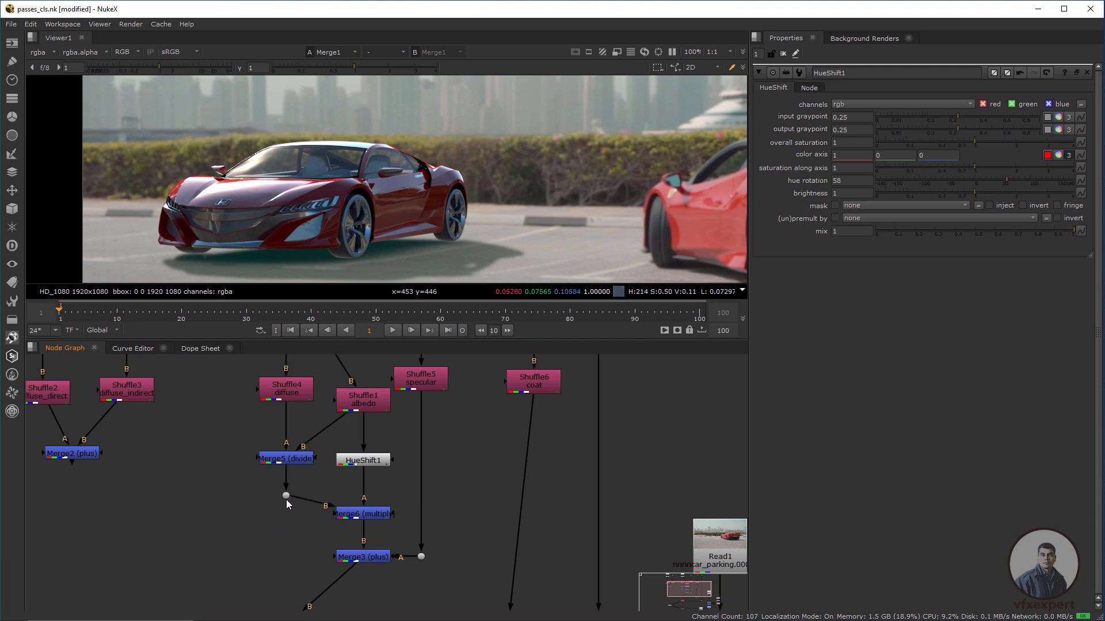
pyautogui.moveTo(286, 496); pyautogui.dragTo(286, 513)
# - Clone HueShift1 and insert the clone between the divide Merge5 and the dot below it
pyautogui.click(362, 460)
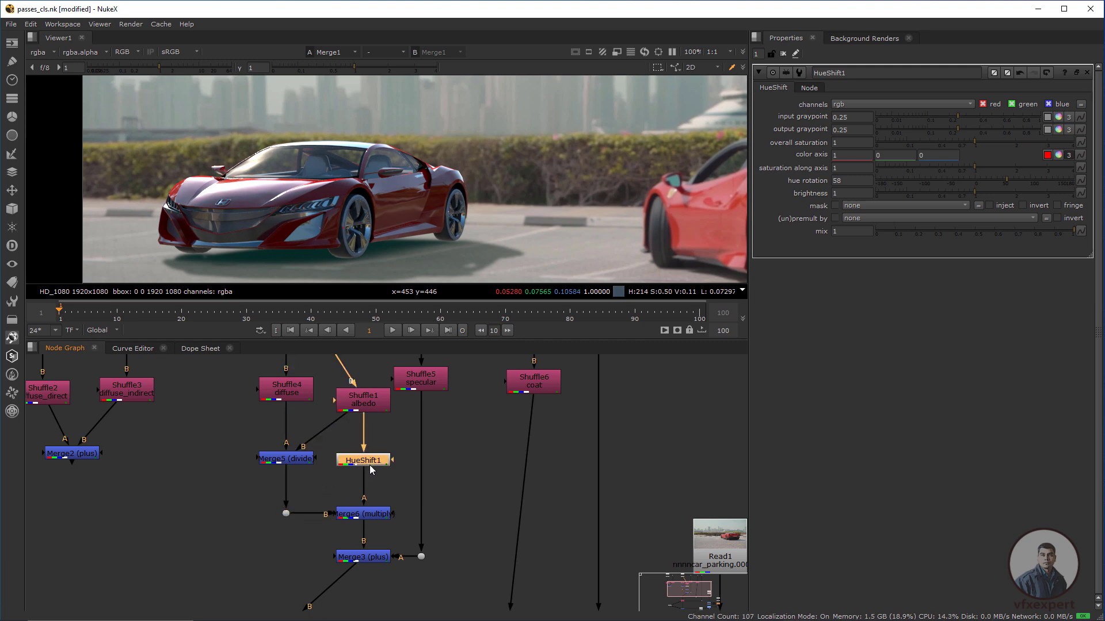
pyautogui.click(32, 24)
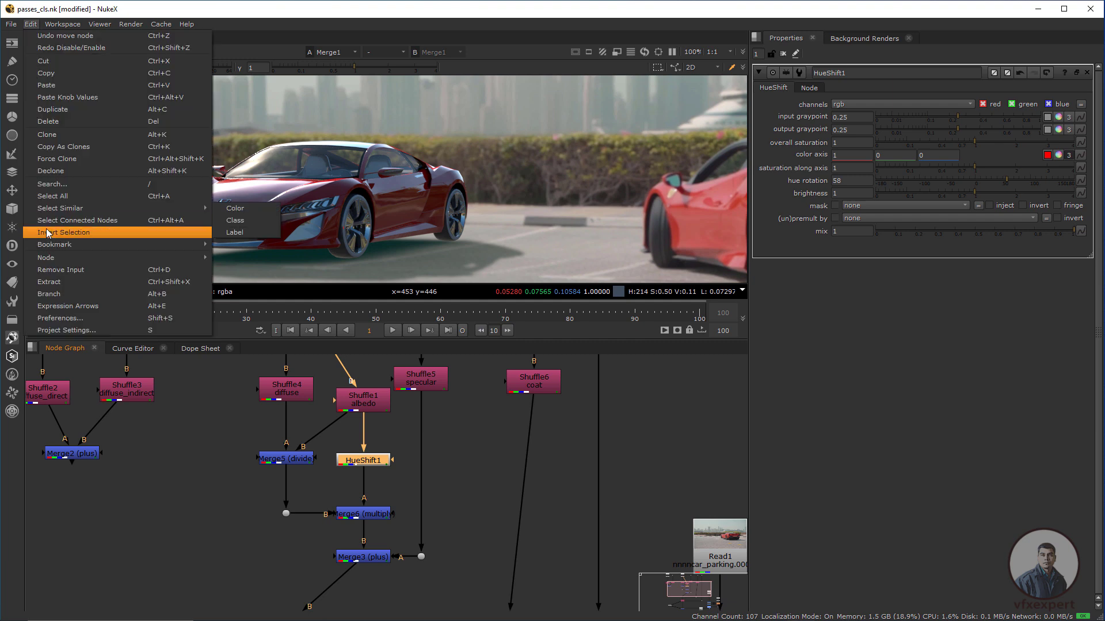
pyautogui.click(115, 126)
pyautogui.moveTo(465, 488)
pyautogui.mouseDown()
pyautogui.moveTo(254, 503)
pyautogui.moveTo(284, 489)
pyautogui.moveTo(281, 530)
pyautogui.mouseUp()
pyautogui.click(286, 515)
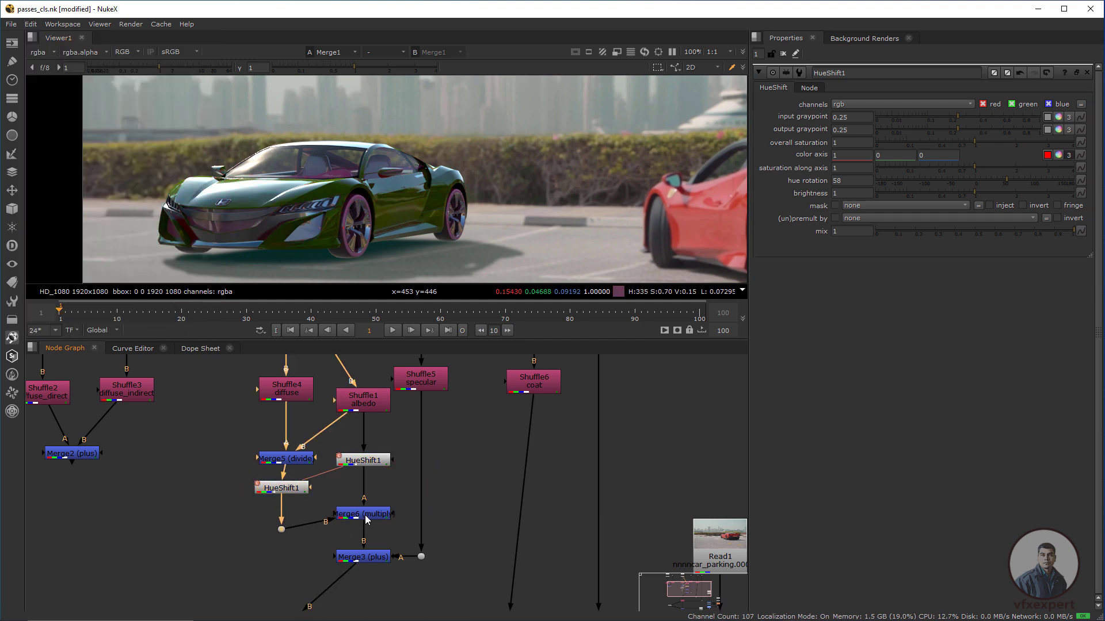
# - Line up the cloned HueShift and its dot beneath Merge5, with Merge6 lowered to the dot's level
pyautogui.moveTo(365, 516); pyautogui.dragTo(365, 523)
pyautogui.moveTo(284, 490); pyautogui.dragTo(290, 491)
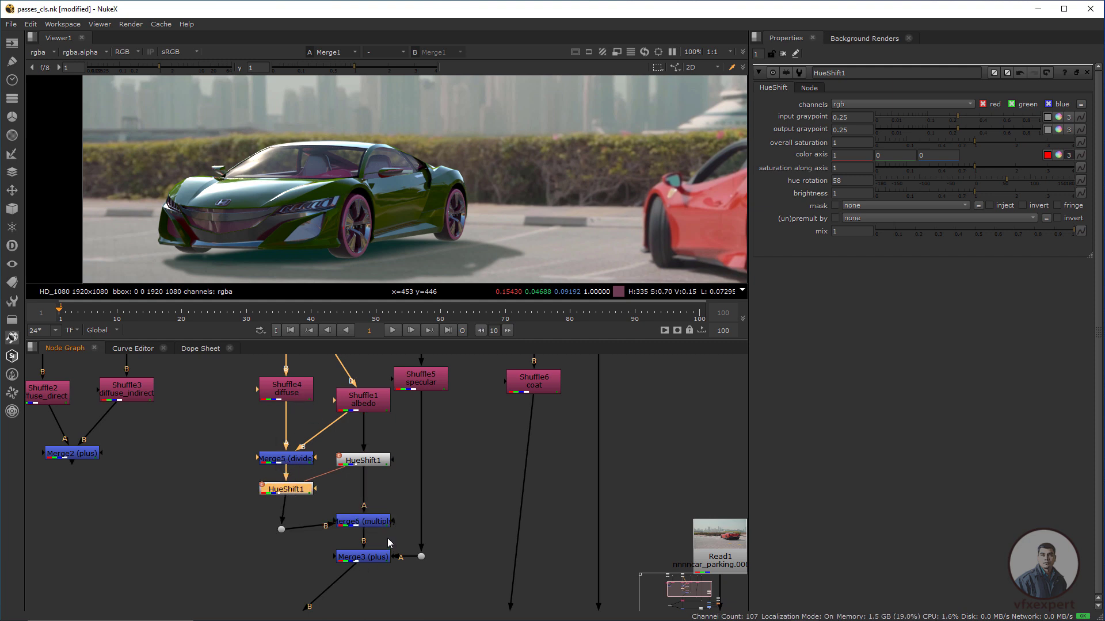
pyautogui.moveTo(383, 521); pyautogui.dragTo(383, 525)
pyautogui.moveTo(278, 496); pyautogui.dragTo(274, 502)
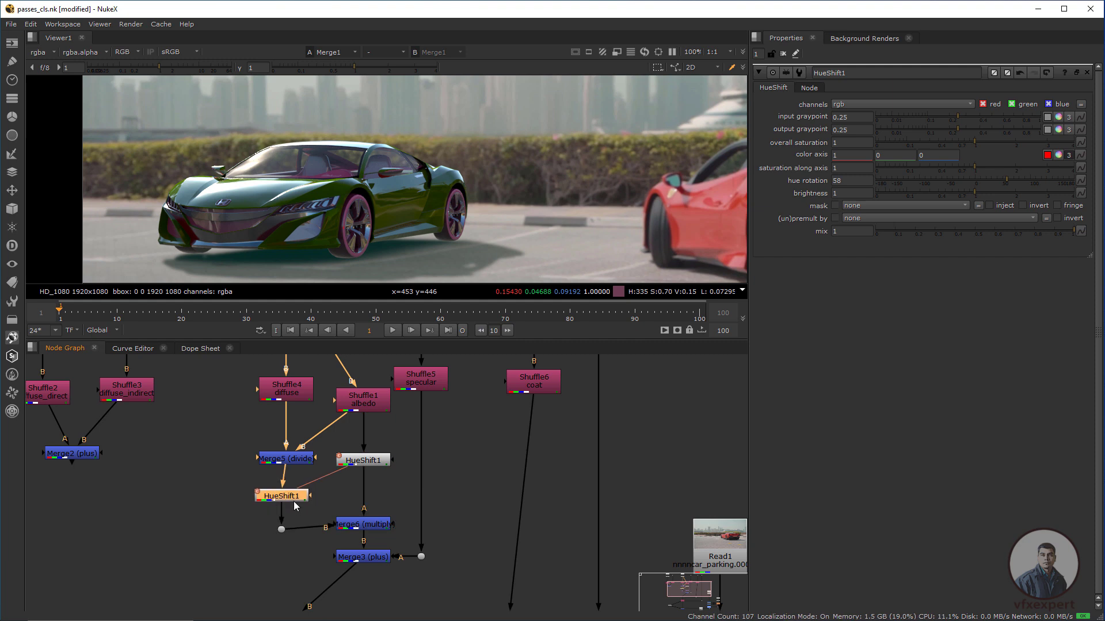
pyautogui.click(376, 463)
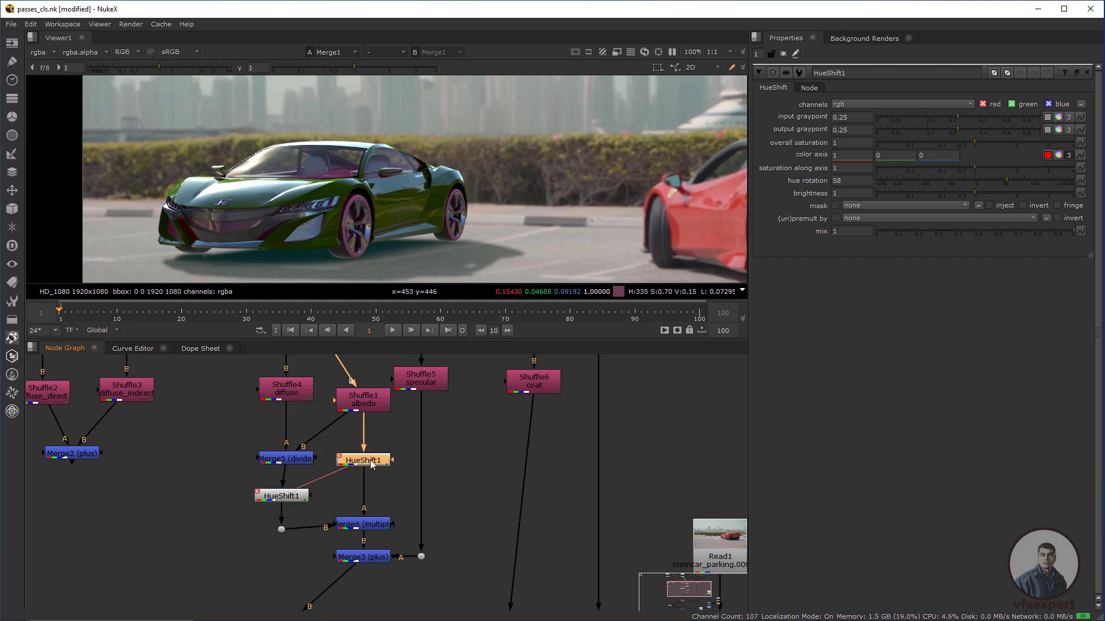
pyautogui.moveTo(282, 530); pyautogui.dragTo(294, 500)
pyautogui.click(289, 498)
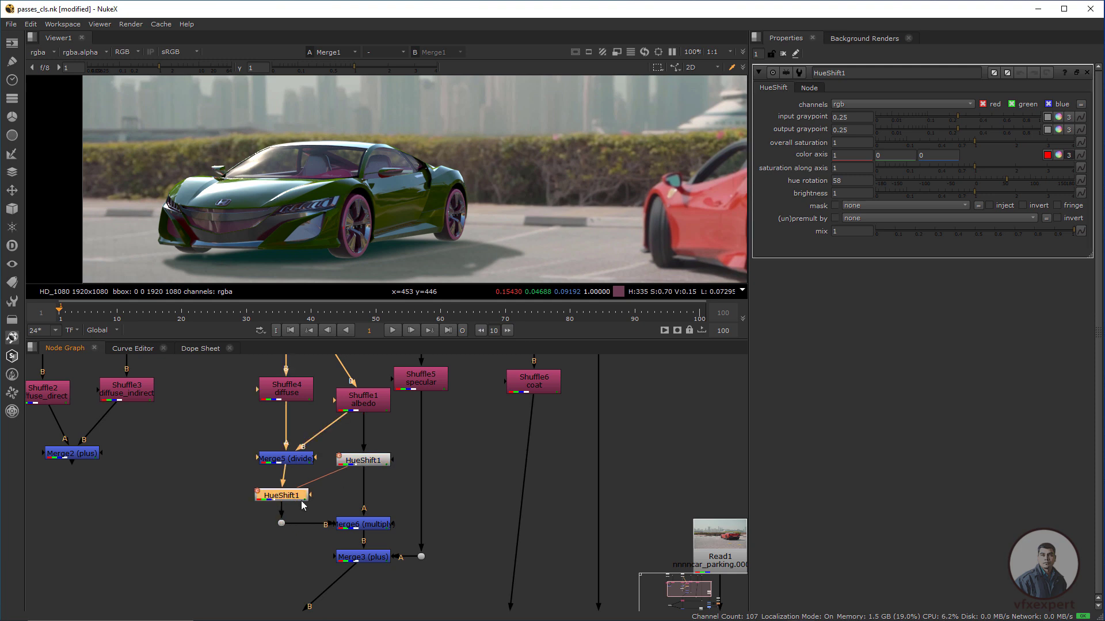
pyautogui.click(362, 463)
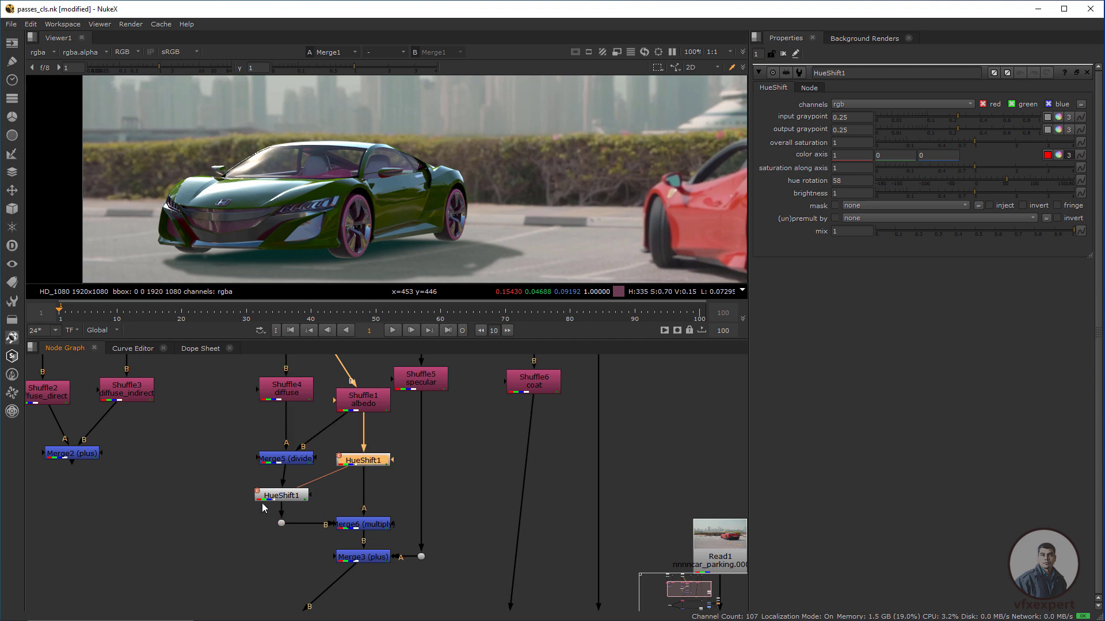
pyautogui.moveTo(295, 499); pyautogui.dragTo(286, 524)
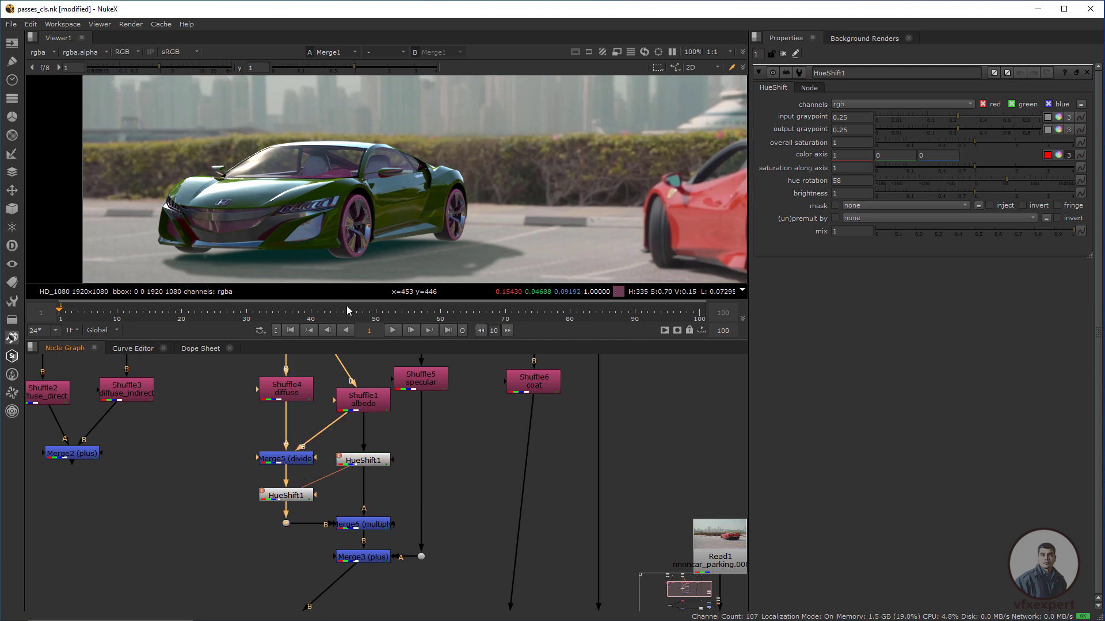
# - Set HueShift1's hue rotation to -122 and inspect the car's recoloured body and wheels up close
pyautogui.click(374, 462)
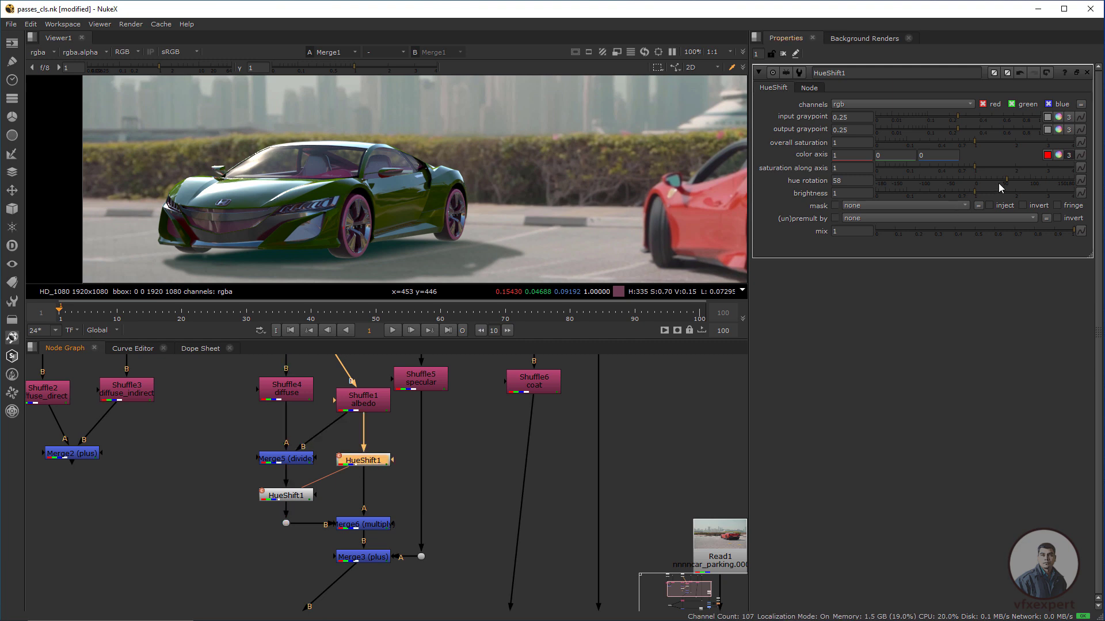
pyautogui.moveTo(928, 181)
pyautogui.mouseDown()
pyautogui.moveTo(907, 183)
pyautogui.moveTo(943, 182)
pyautogui.mouseUp()
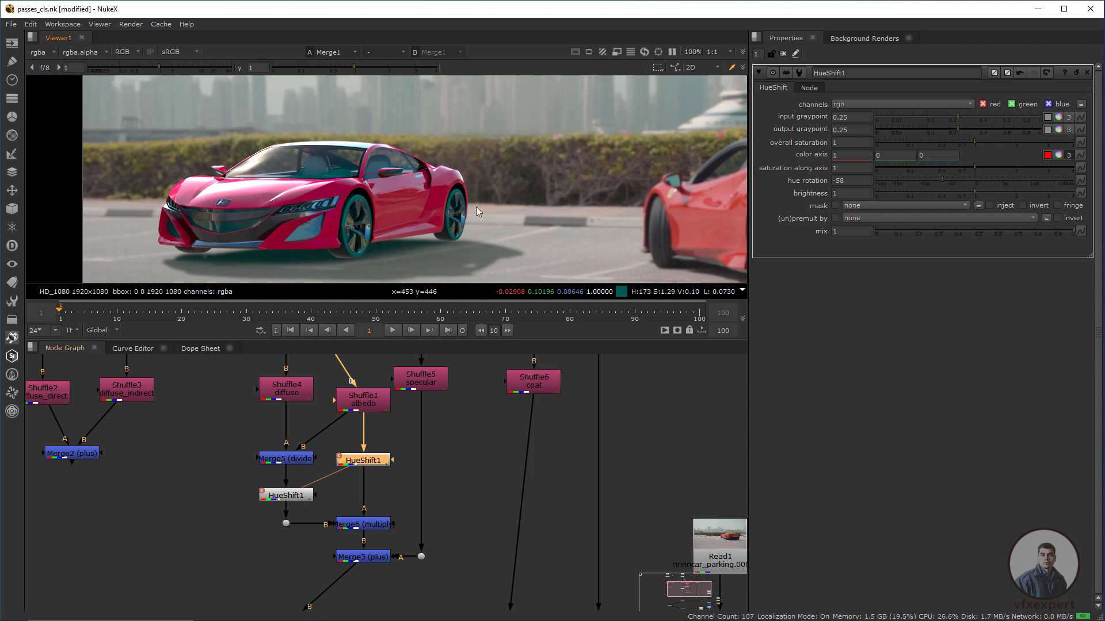
pyautogui.moveTo(911, 183)
pyautogui.mouseDown()
pyautogui.moveTo(924, 192)
pyautogui.moveTo(907, 188)
pyautogui.mouseUp()
pyautogui.scroll(3, 361, 252)
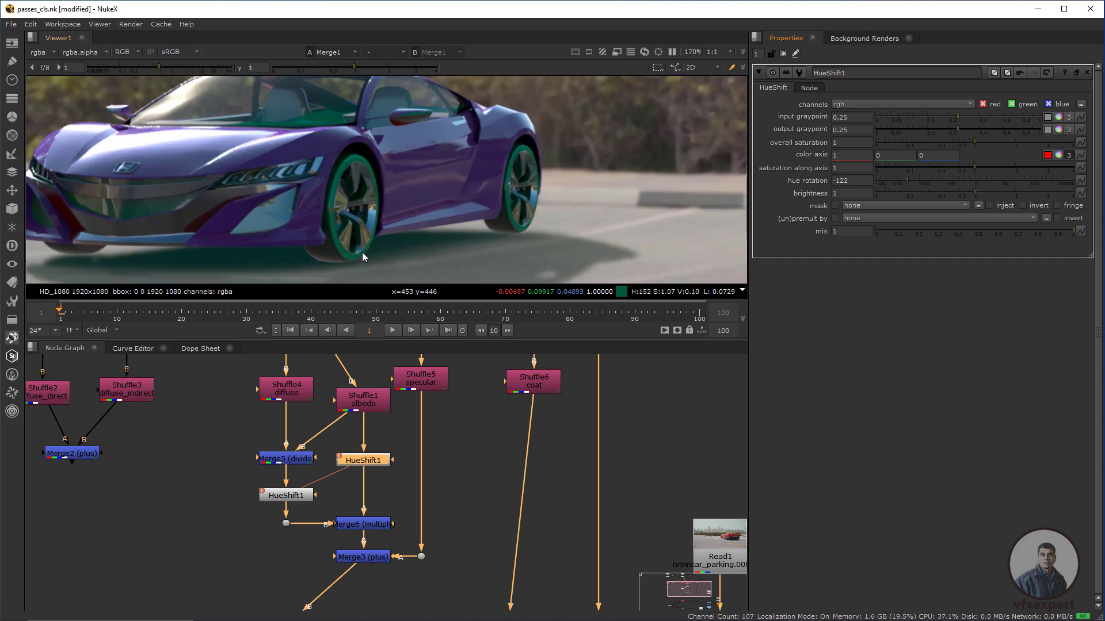
# - Set HueShift1's hue rotation to 30
pyautogui.scroll(2, 360, 222)
pyautogui.moveTo(360, 222); pyautogui.dragTo(396, 182, button='middle')
pyautogui.moveTo(907, 183)
pyautogui.mouseDown()
pyautogui.moveTo(885, 185)
pyautogui.moveTo(904, 185)
pyautogui.mouseUp()
pyautogui.scroll(-3, 437, 184)
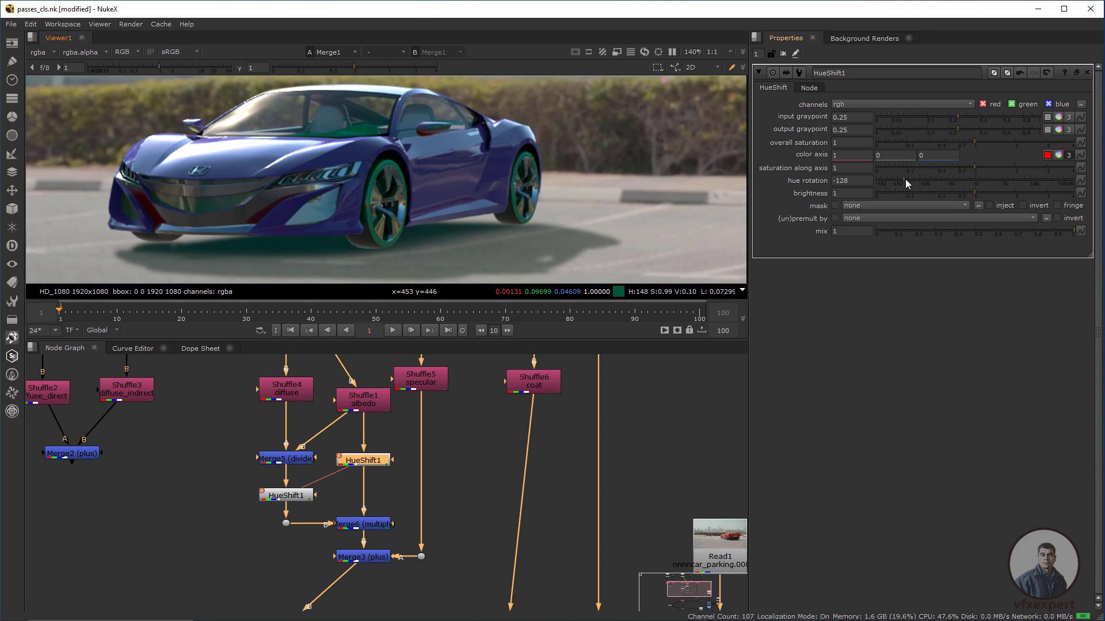
pyautogui.moveTo(906, 180); pyautogui.dragTo(991, 182)
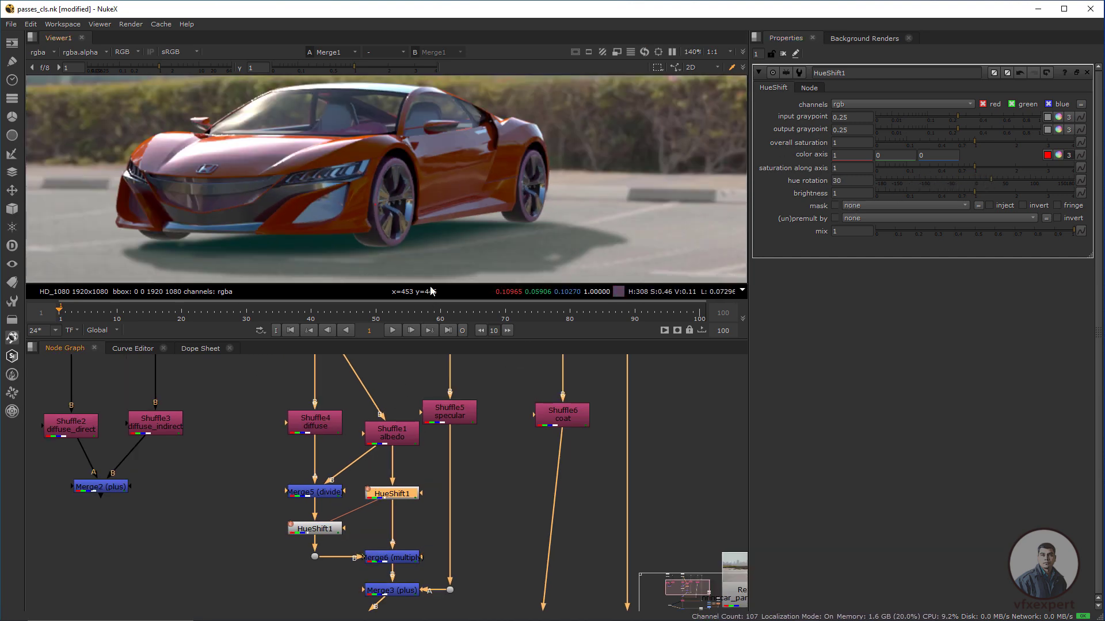
# - Add a Cryptomatte node between Read3 and Read4 at the level of the Read nodes and connect its input to Read4
pyautogui.moveTo(377, 405); pyautogui.dragTo(395, 451, button='middle')
pyautogui.moveTo(354, 364); pyautogui.dragTo(372, 397, button='middle')
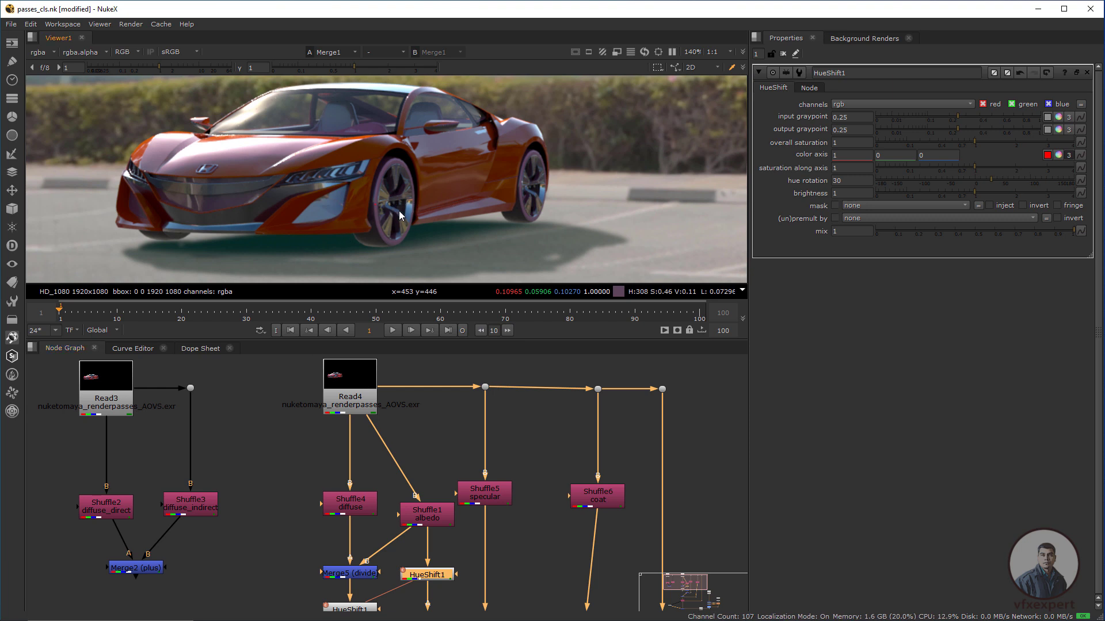
pyautogui.click(285, 392)
pyautogui.moveTo(286, 392); pyautogui.dragTo(315, 413, button='middle')
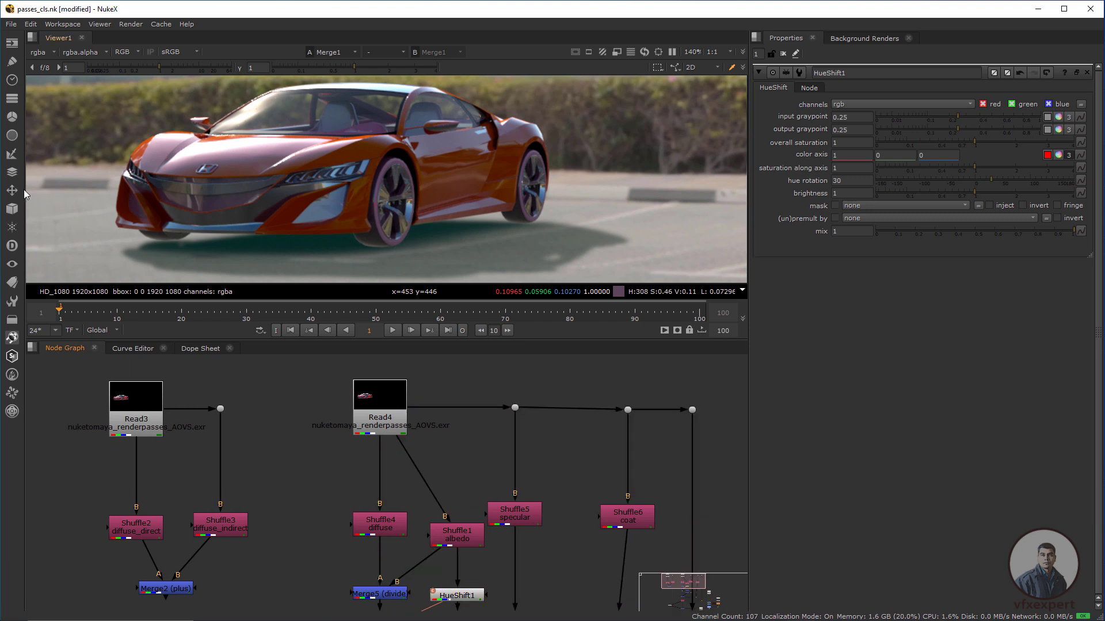
pyautogui.click(14, 154)
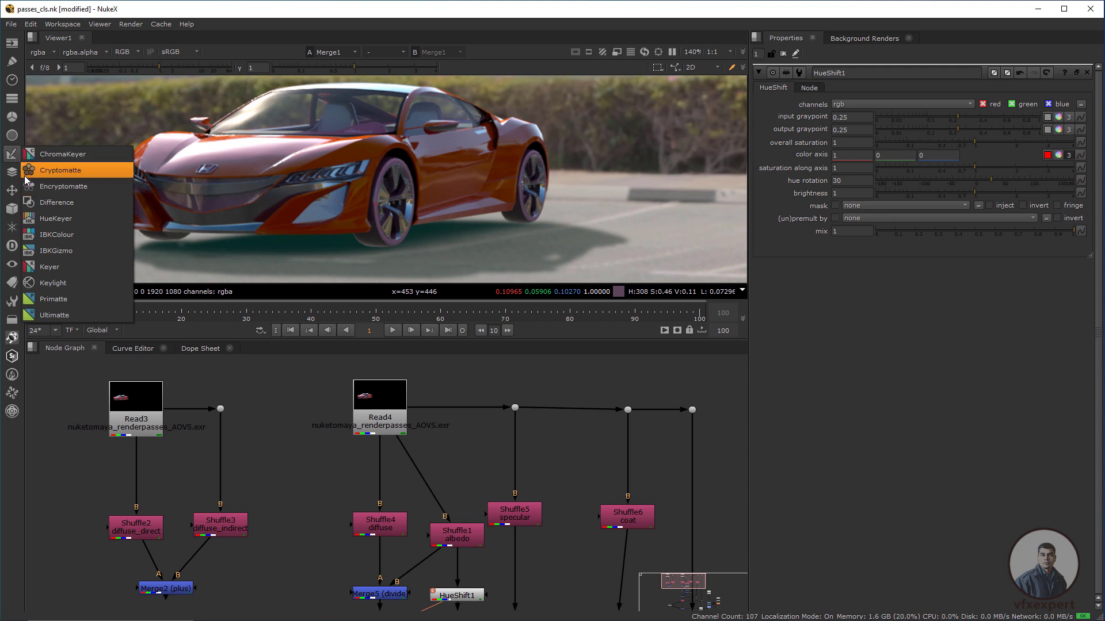
pyautogui.click(73, 170)
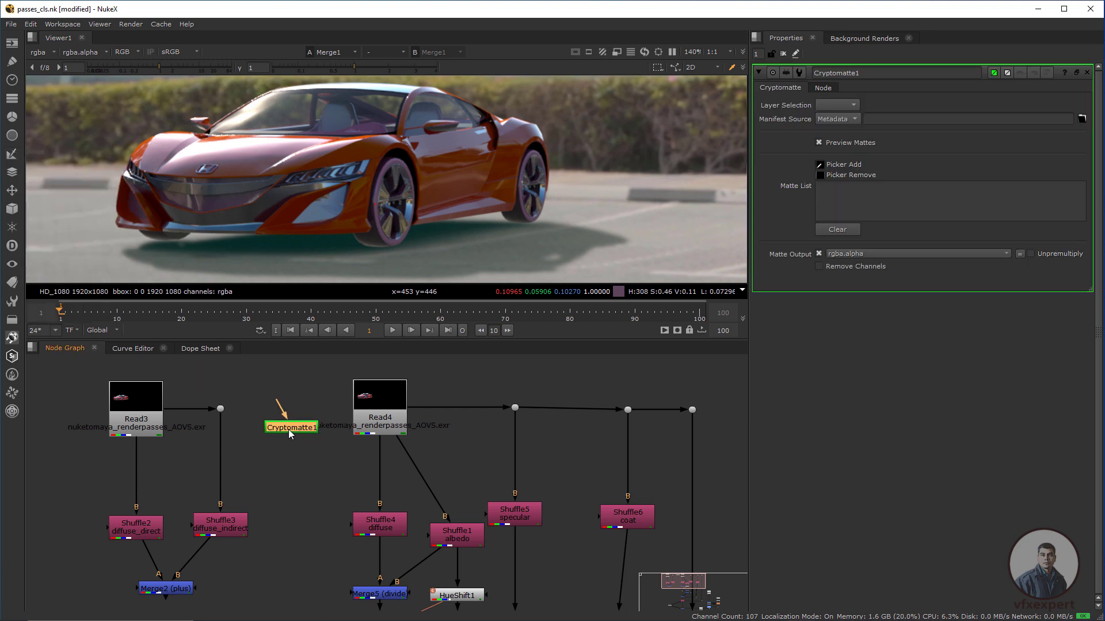
pyautogui.click(298, 441)
pyautogui.moveTo(297, 441); pyautogui.dragTo(285, 406)
pyautogui.click(401, 399)
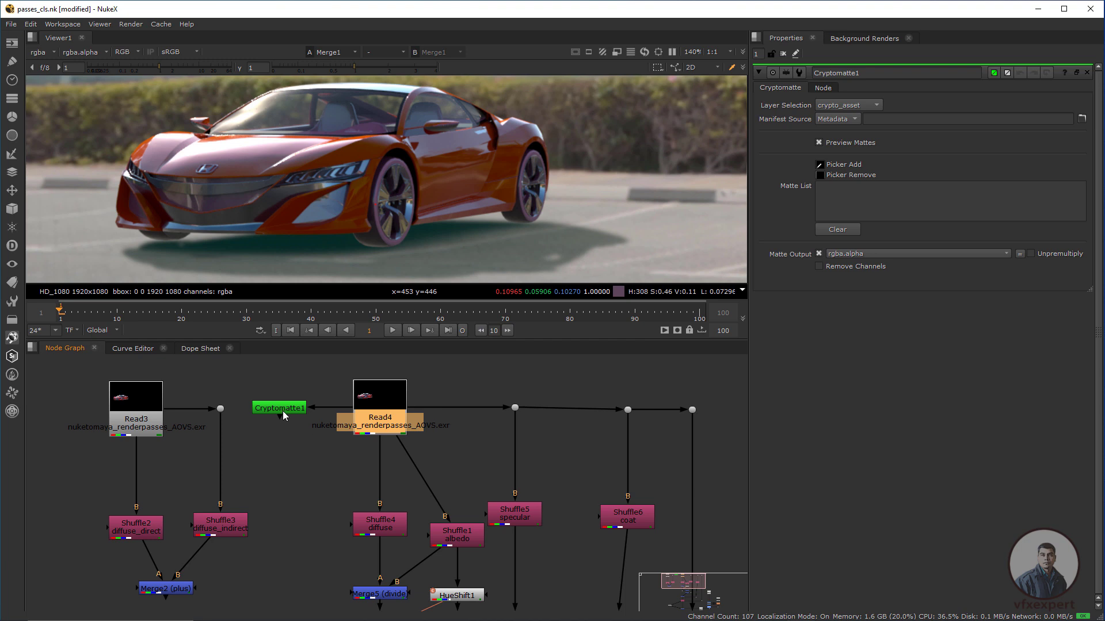
# - View Cryptomatte1's output and reposition Viewer1 directly beneath it, clear of the Read4 branches
pyautogui.click(283, 410)
pyautogui.press('1')
pyautogui.click(286, 425)
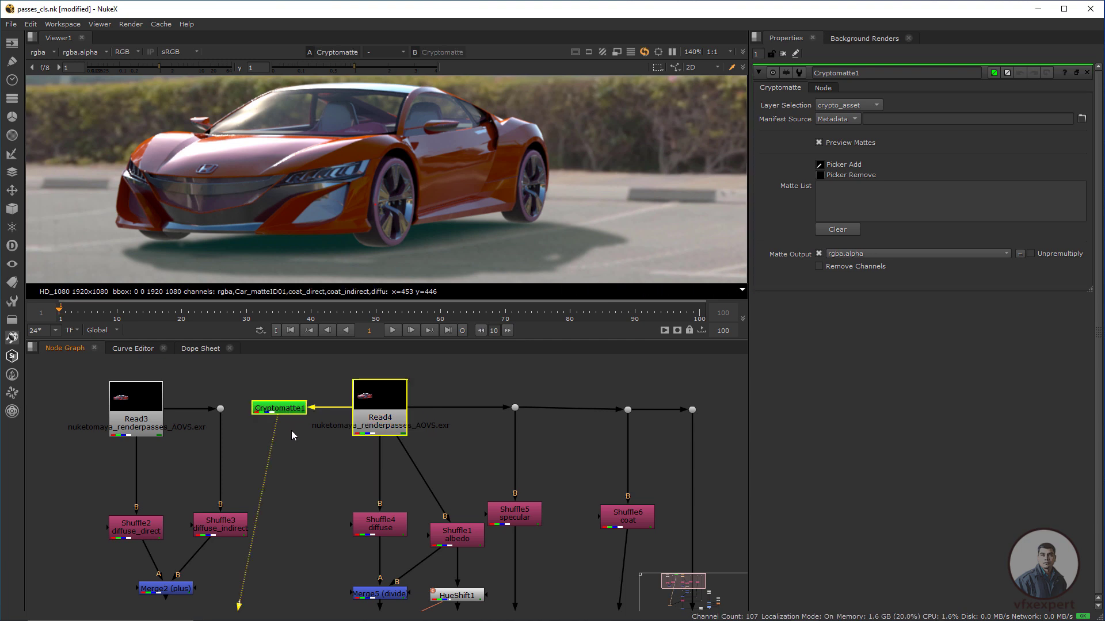
pyautogui.scroll(-6, 295, 440)
pyautogui.moveTo(268, 569); pyautogui.dragTo(300, 479)
pyautogui.scroll(6, 289, 460)
pyautogui.moveTo(300, 496); pyautogui.dragTo(301, 547, button='middle')
pyautogui.keyDown('ctrl'); pyautogui.moveTo(205, 556); pyautogui.dragTo(137, 561); pyautogui.keyUp('ctrl')
pyautogui.moveTo(346, 565)
pyautogui.mouseDown(button='middle')
pyautogui.moveTo(343, 501)
pyautogui.moveTo(352, 561)
pyautogui.mouseUp(button='middle')
pyautogui.click(320, 422)
pyautogui.click(317, 401)
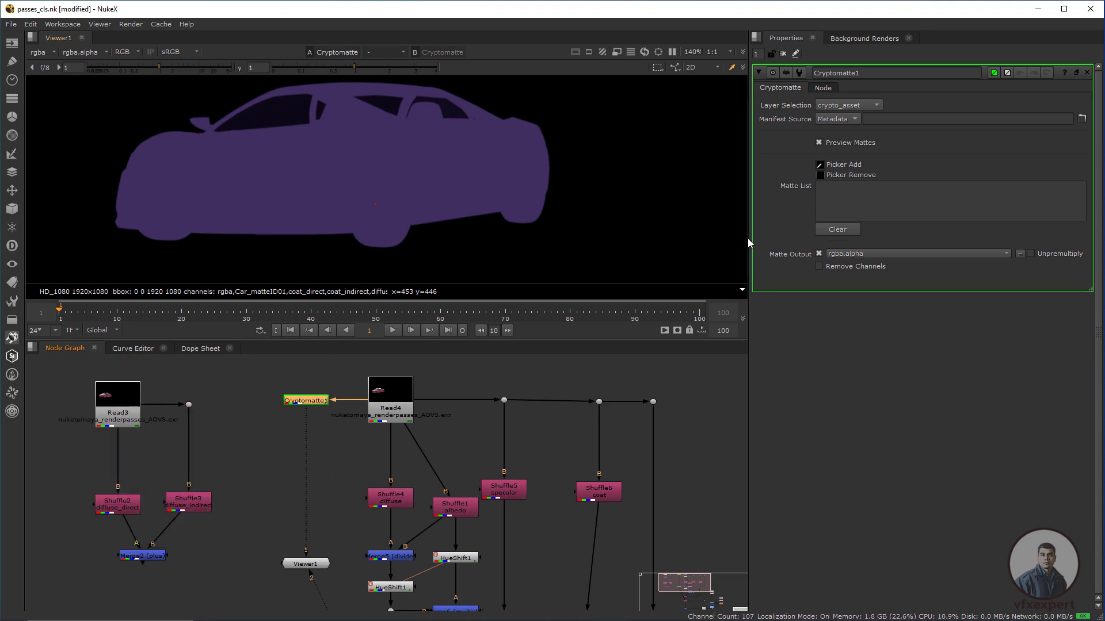
# - Preview Cryptomatte1's material and object layers, leaving the layer selection on crypto_material, and inspect the car's material colours
pyautogui.click(836, 107)
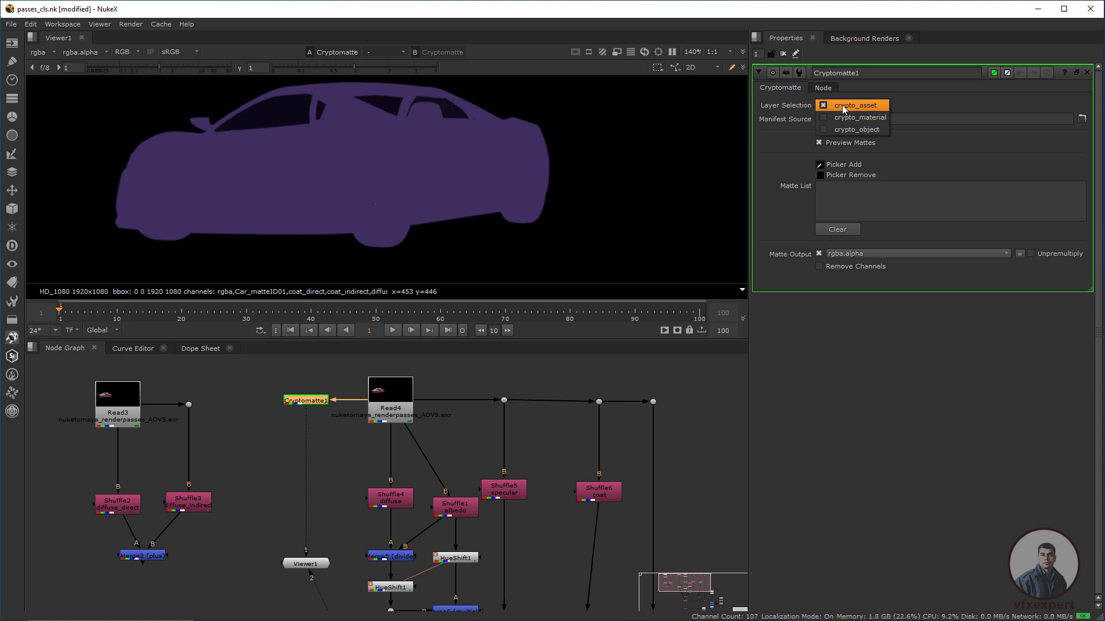
pyautogui.click(885, 118)
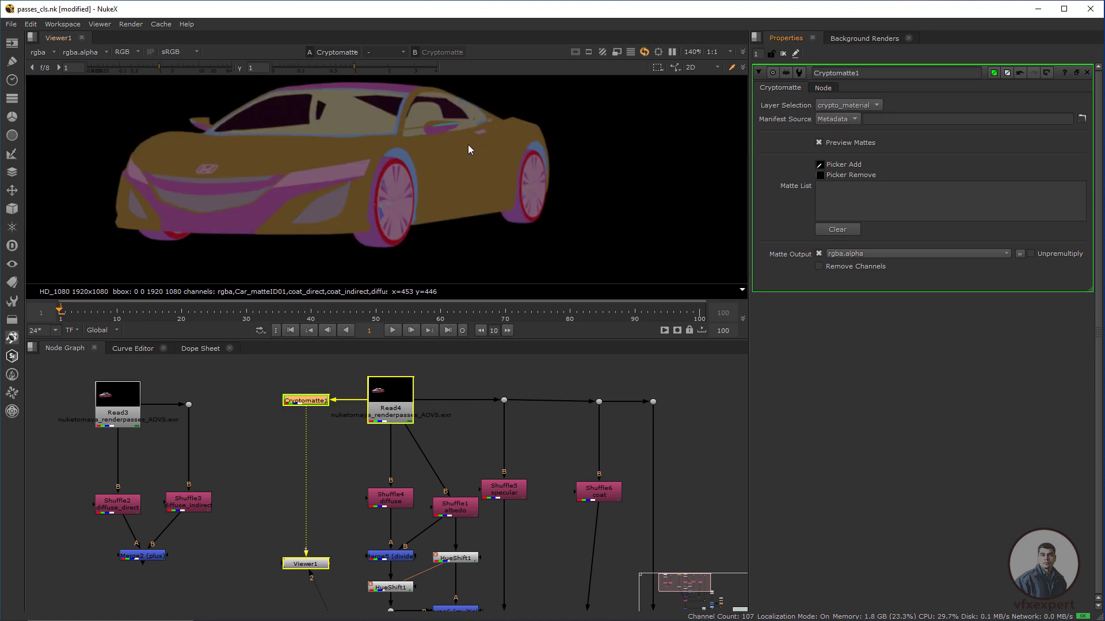
pyautogui.click(849, 107)
pyautogui.click(871, 120)
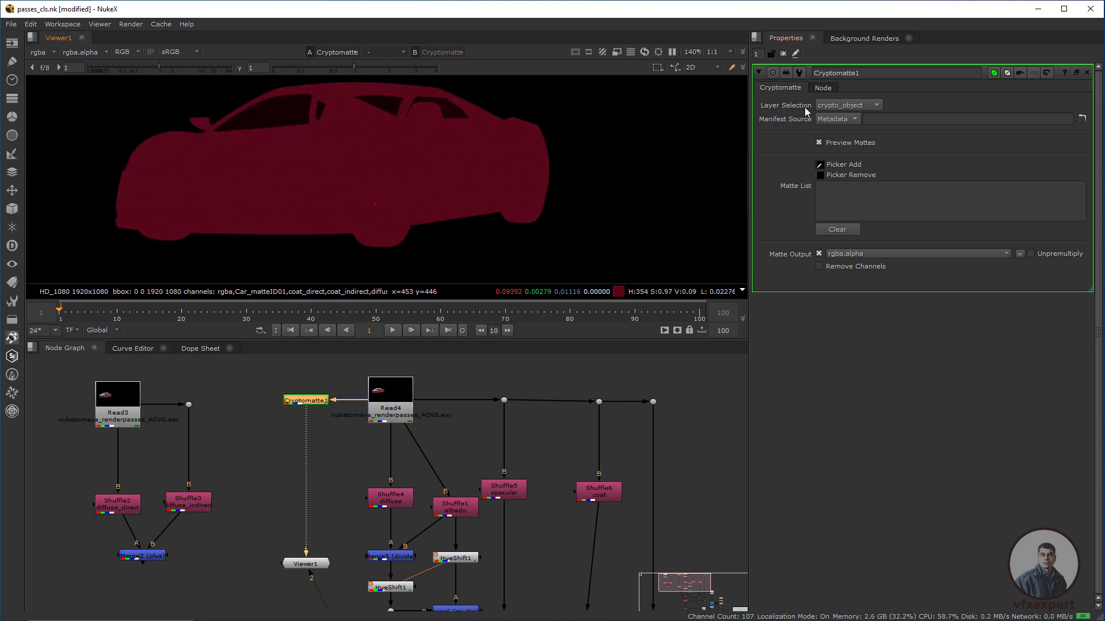
pyautogui.click(842, 108)
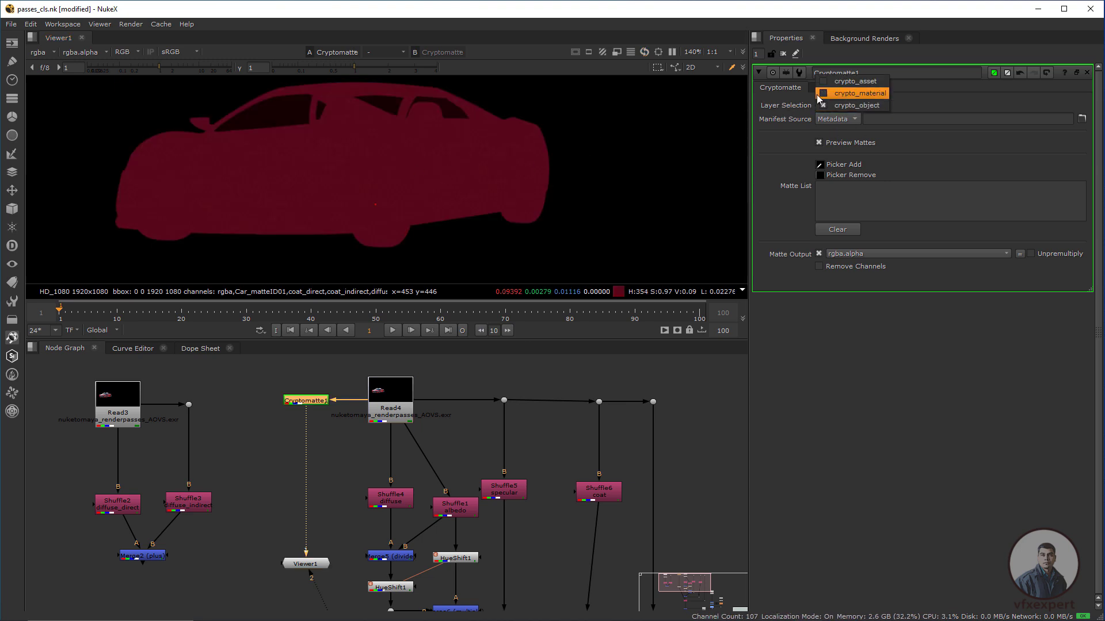
pyautogui.click(844, 98)
pyautogui.scroll(3, 413, 206)
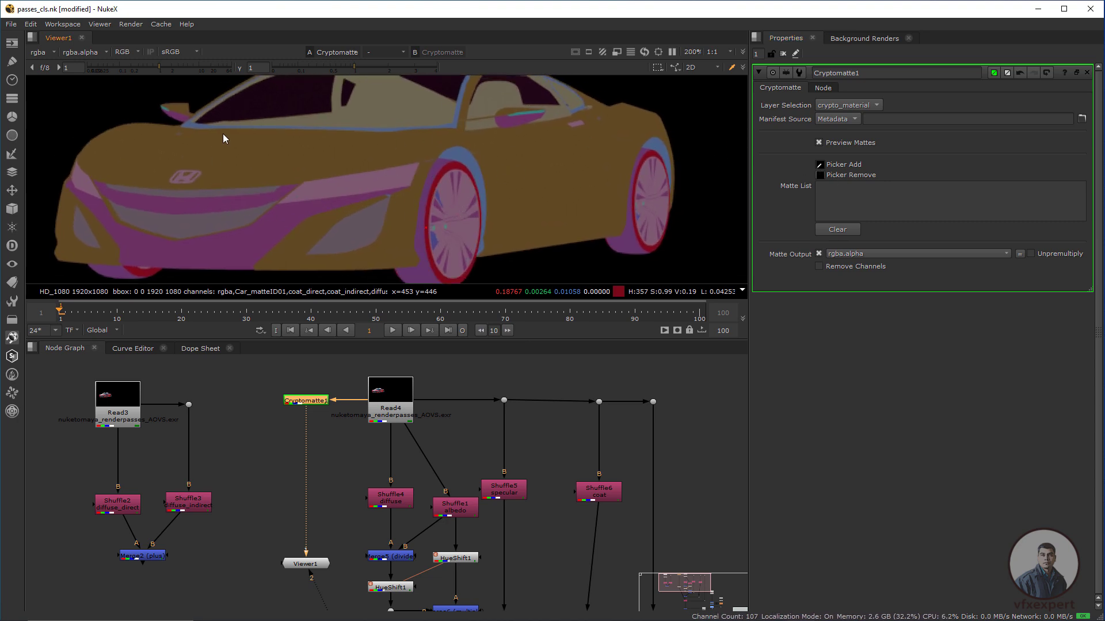
pyautogui.scroll(-2, 416, 166)
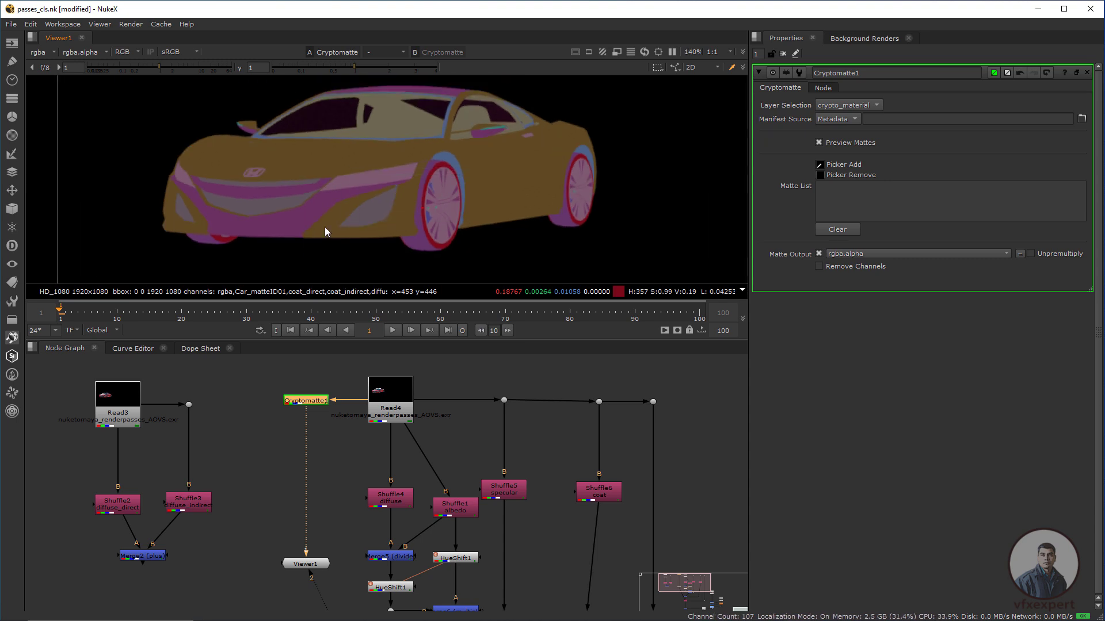
pyautogui.scroll(2, 419, 212)
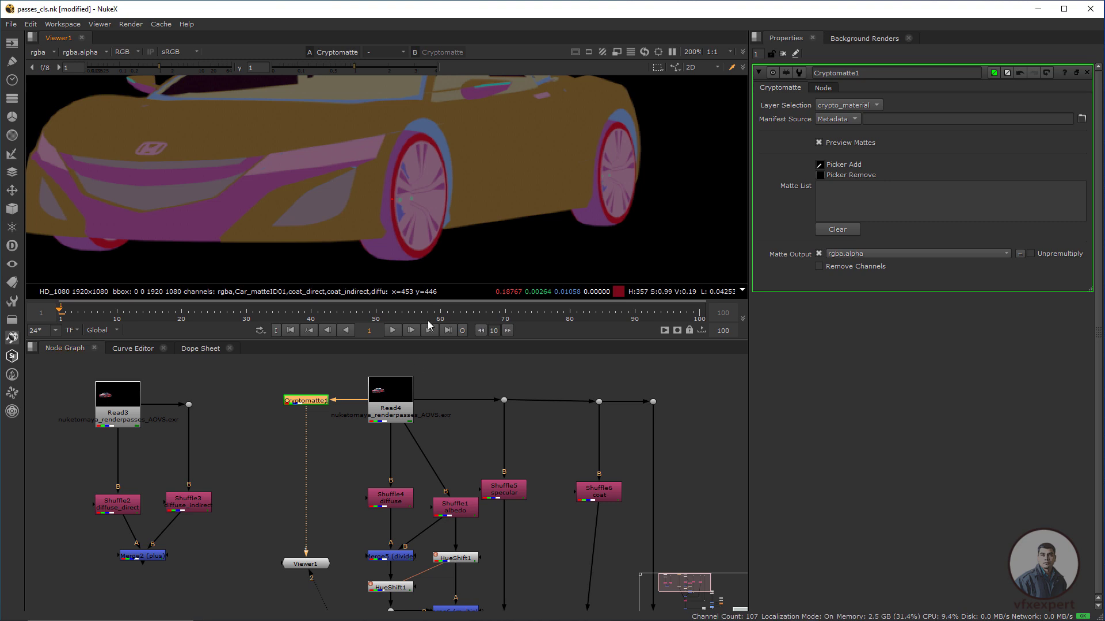
# - Compare the wheels in Read4's beauty render with Cryptomatte1's material preview
pyautogui.moveTo(425, 441); pyautogui.dragTo(398, 378, button='middle')
pyautogui.scroll(-2, 396, 429)
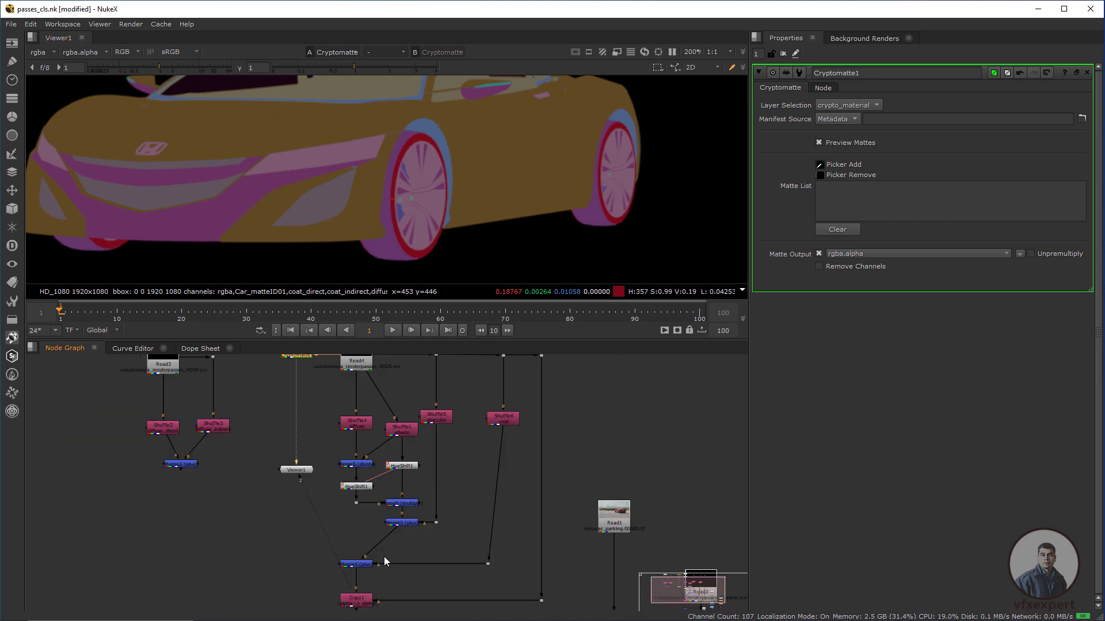
pyautogui.moveTo(385, 557); pyautogui.dragTo(367, 524, button='middle')
pyautogui.moveTo(348, 369); pyautogui.dragTo(368, 496, button='middle')
pyautogui.scroll(2, 367, 494)
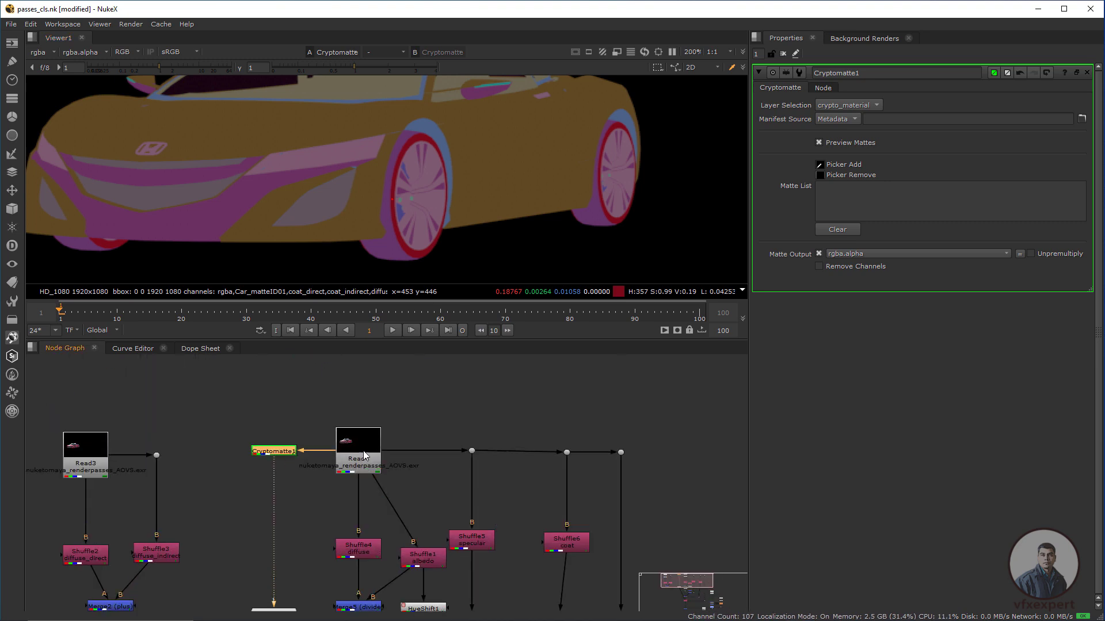
pyautogui.click(364, 455)
pyautogui.press('1')
pyautogui.scroll(2, 380, 241)
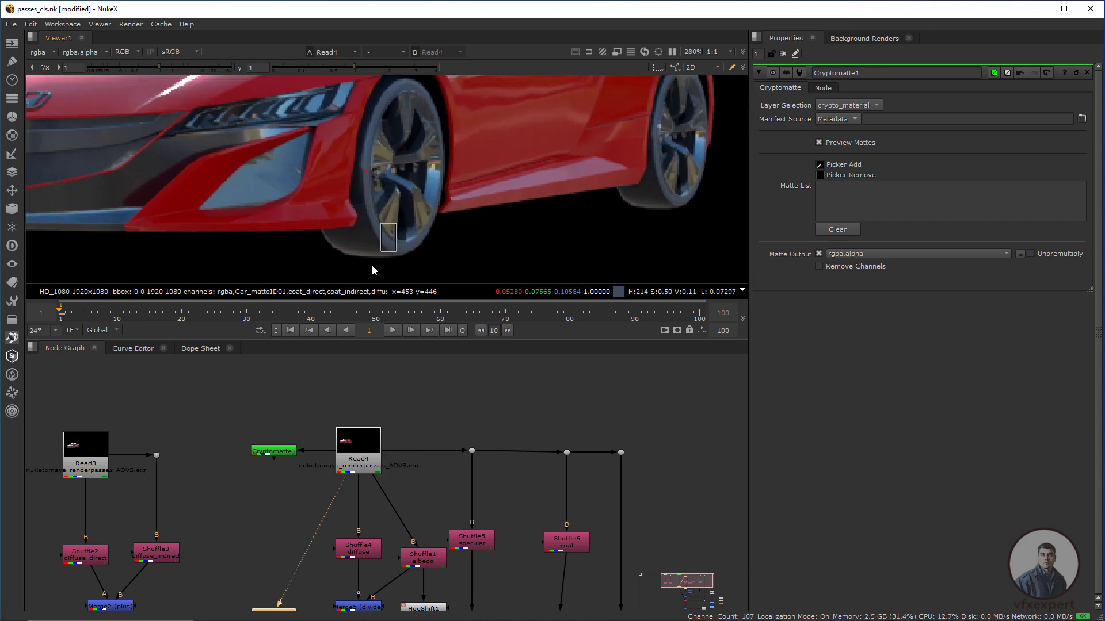
pyautogui.click(273, 450)
pyautogui.press('1')
pyautogui.scroll(-3, 436, 205)
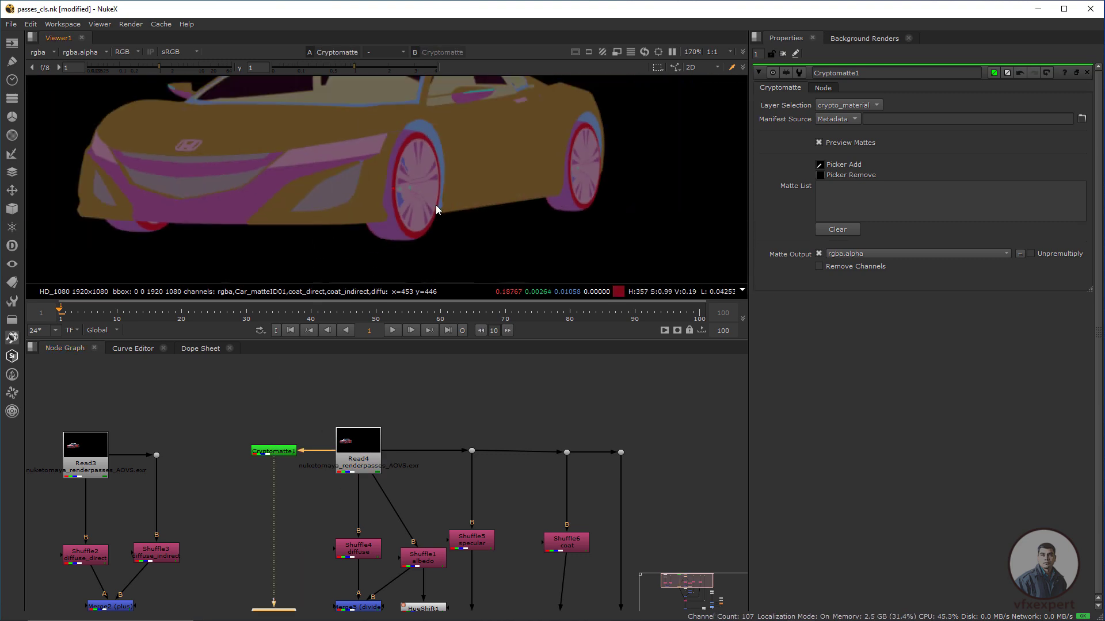
pyautogui.moveTo(436, 205); pyautogui.dragTo(429, 236, button='middle')
# - Pick the front tyre's sidewall ring to add vm_v7_003_sidewall to Cryptomatte1's matte list, and check the resulting alpha
pyautogui.doubleClick(275, 452)
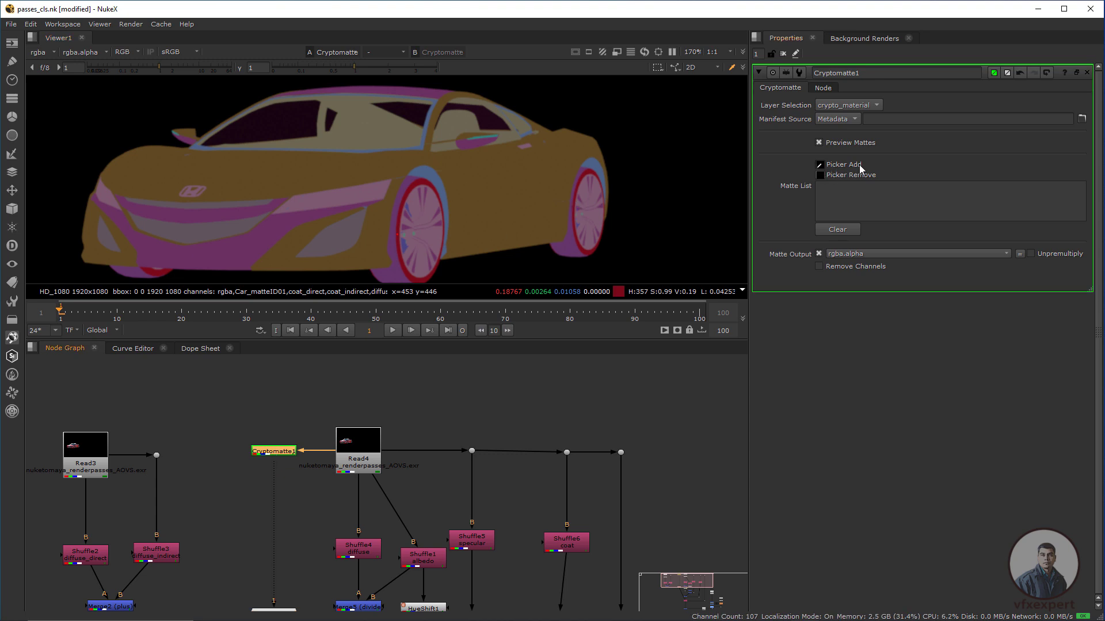
pyautogui.scroll(3, 405, 246)
pyautogui.moveTo(421, 243); pyautogui.dragTo(395, 230, button='middle')
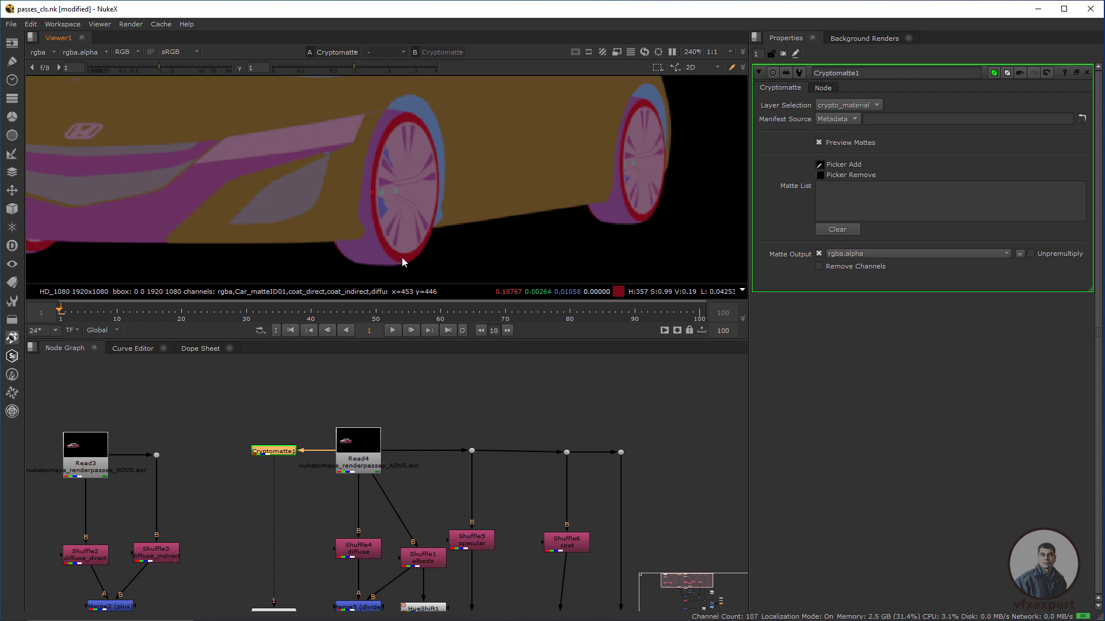
pyautogui.keyDown('ctrl'); pyautogui.click(399, 257); pyautogui.keyUp('ctrl')
pyautogui.scroll(-2, 391, 192)
pyautogui.scroll(-2, 400, 198)
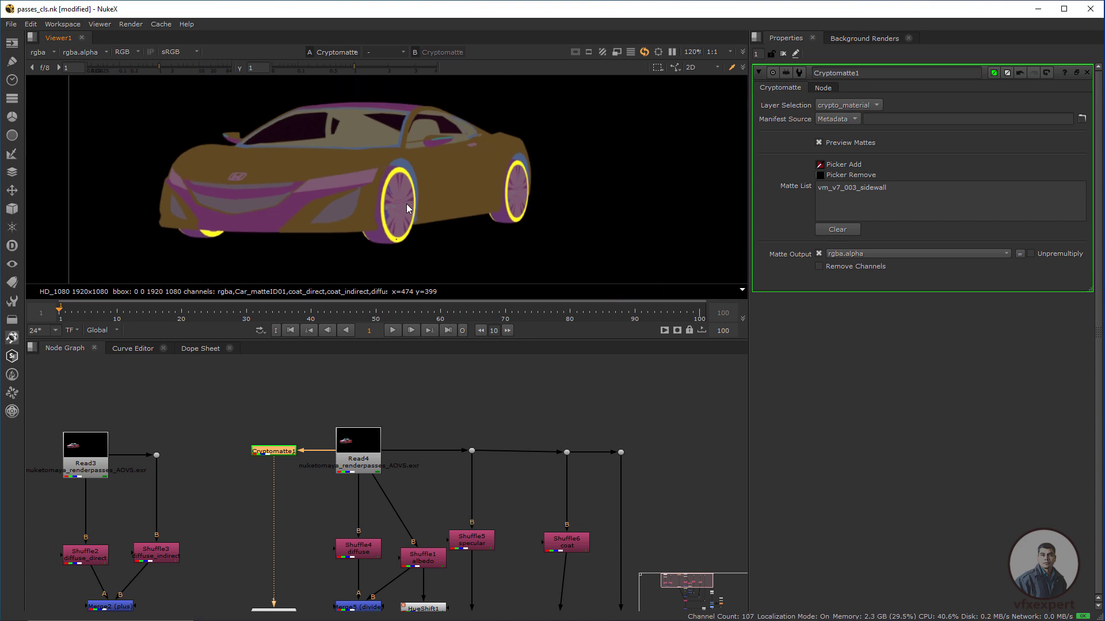
pyautogui.scroll(2, 413, 232)
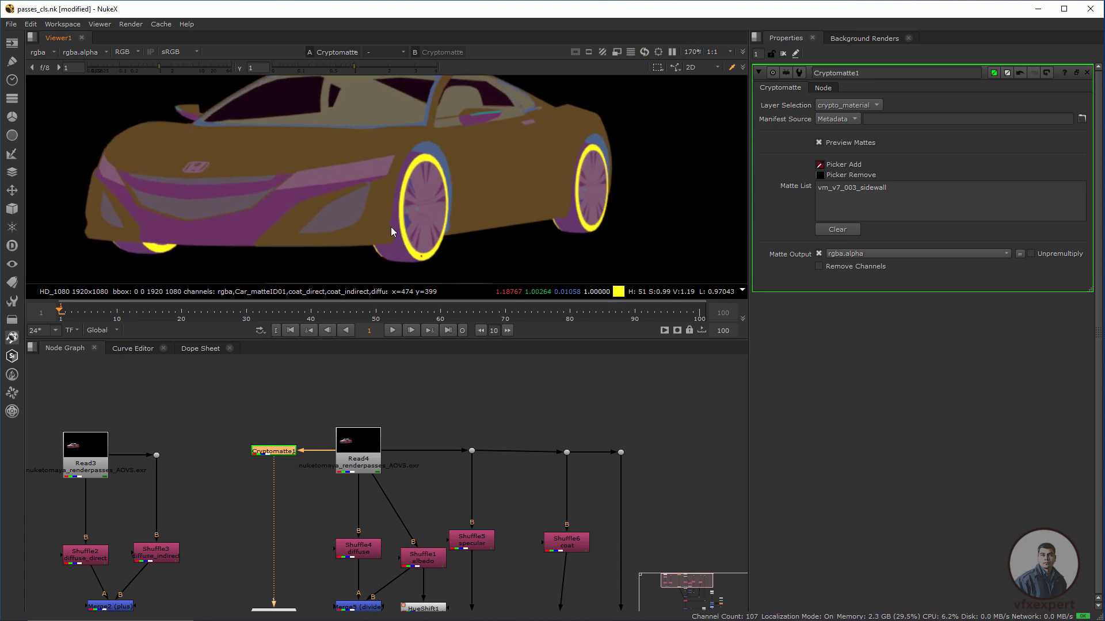
pyautogui.press('a')
pyautogui.press('a')
# - Add the tyre tread material vm_v7_003_tire_tread to the matte list and check the combined alpha
pyautogui.keyDown('ctrl'); pyautogui.click(396, 253); pyautogui.keyUp('ctrl')
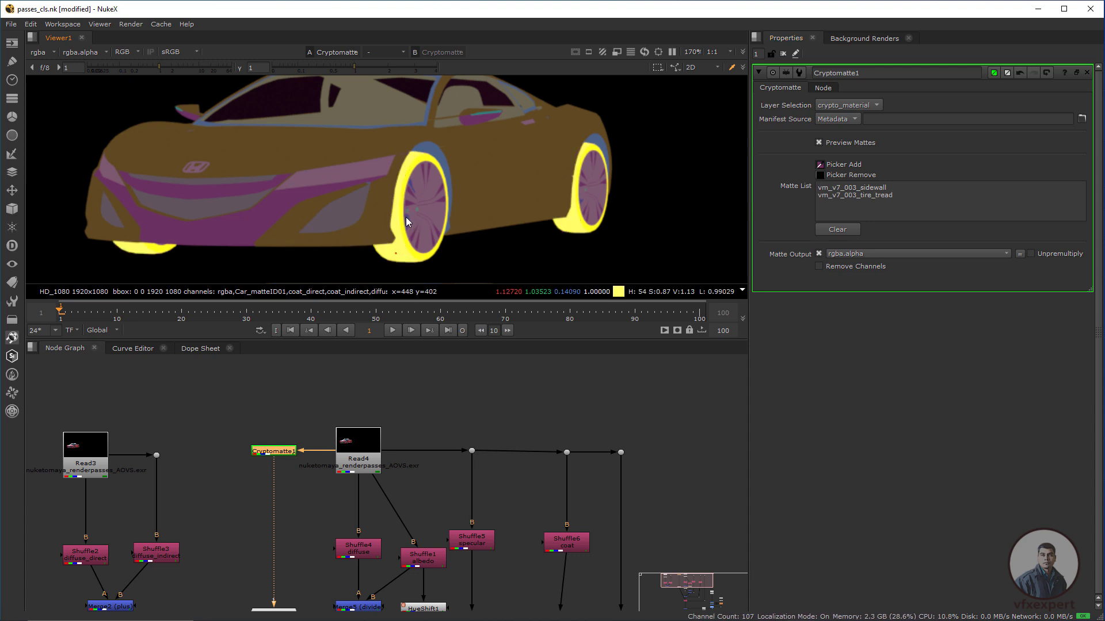
pyautogui.press('a')
pyautogui.moveTo(439, 251); pyautogui.dragTo(409, 226)
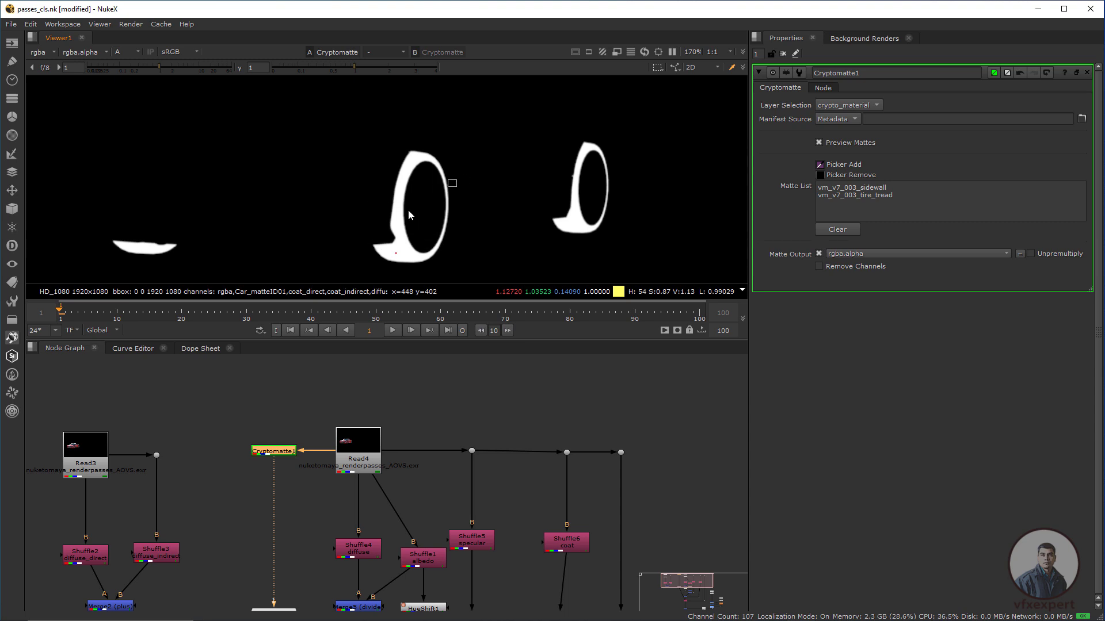
pyautogui.press('a')
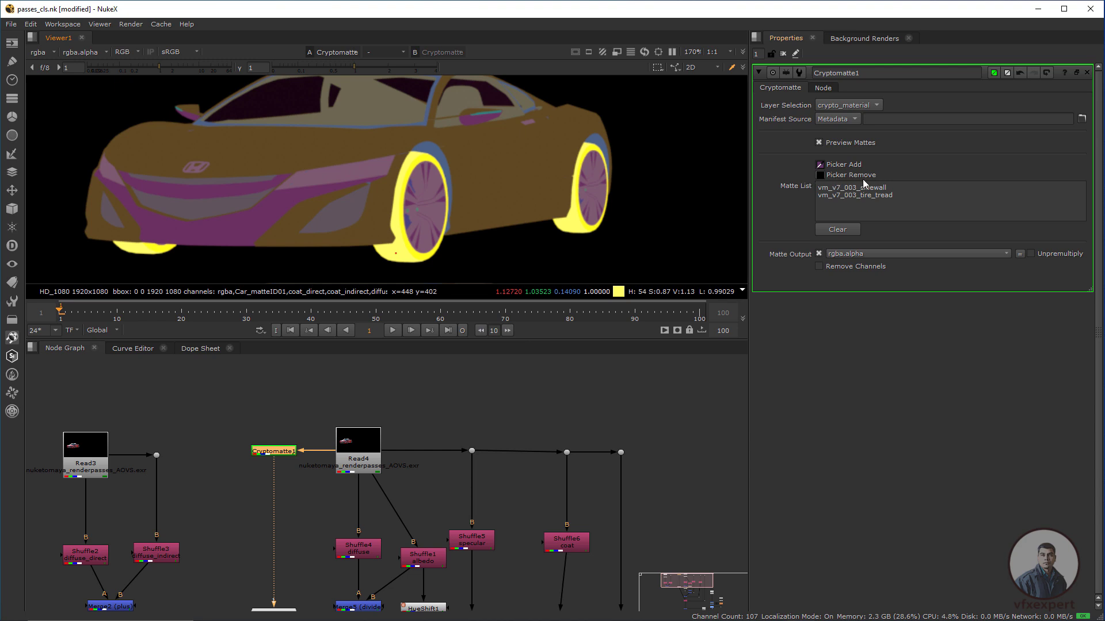
# - Remove the tyre tread material from the matte list with Picker Remove and check the alpha
pyautogui.click(820, 176)
pyautogui.keyDown('ctrl'); pyautogui.click(401, 262); pyautogui.keyUp('ctrl')
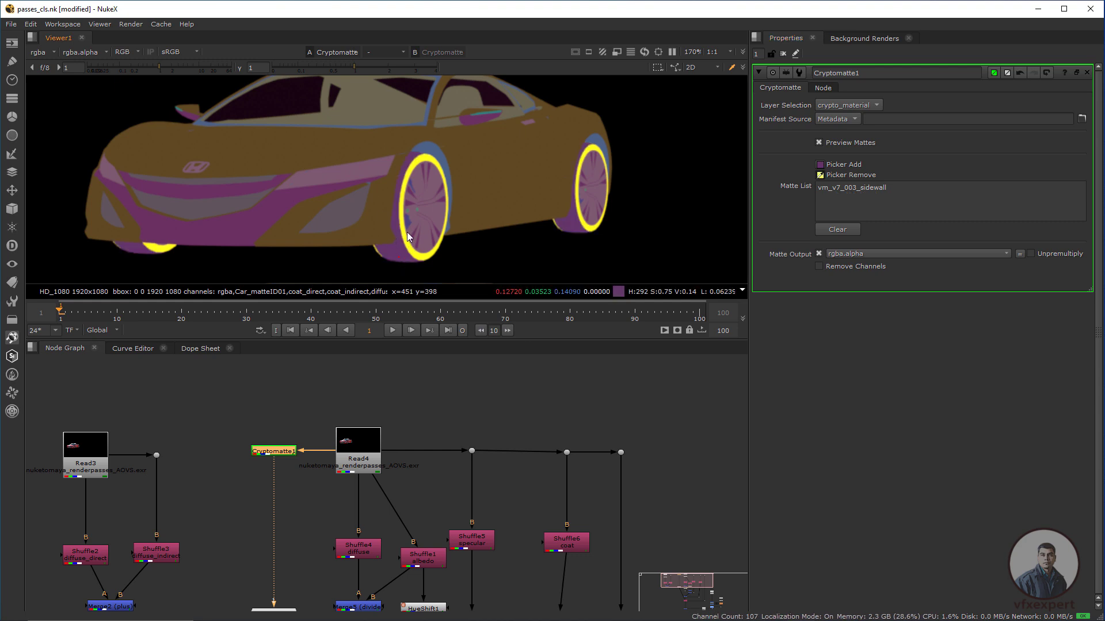
pyautogui.press('a')
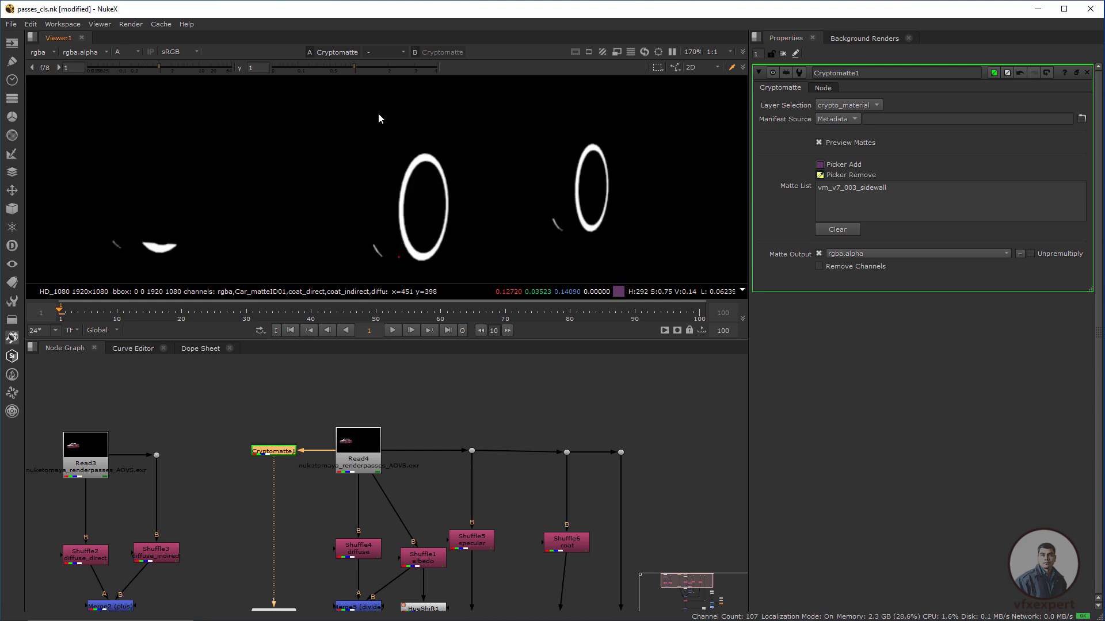
pyautogui.press('a')
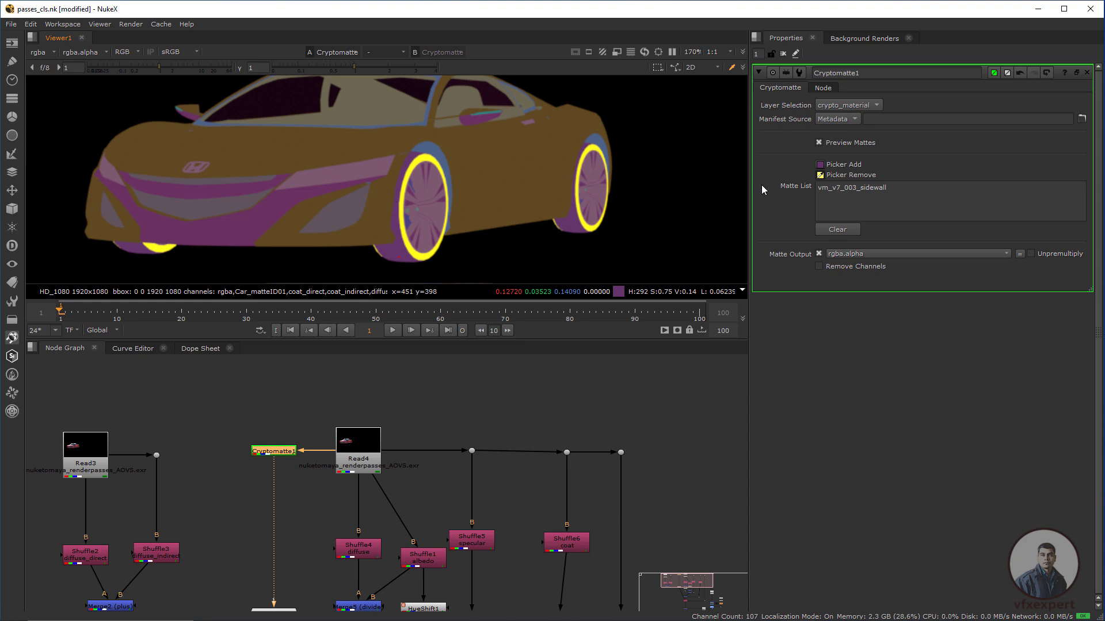
# - Reactivate Picker Add in Cryptomatte1 and compare the sidewall's alpha with the colour preview
pyautogui.click(822, 166)
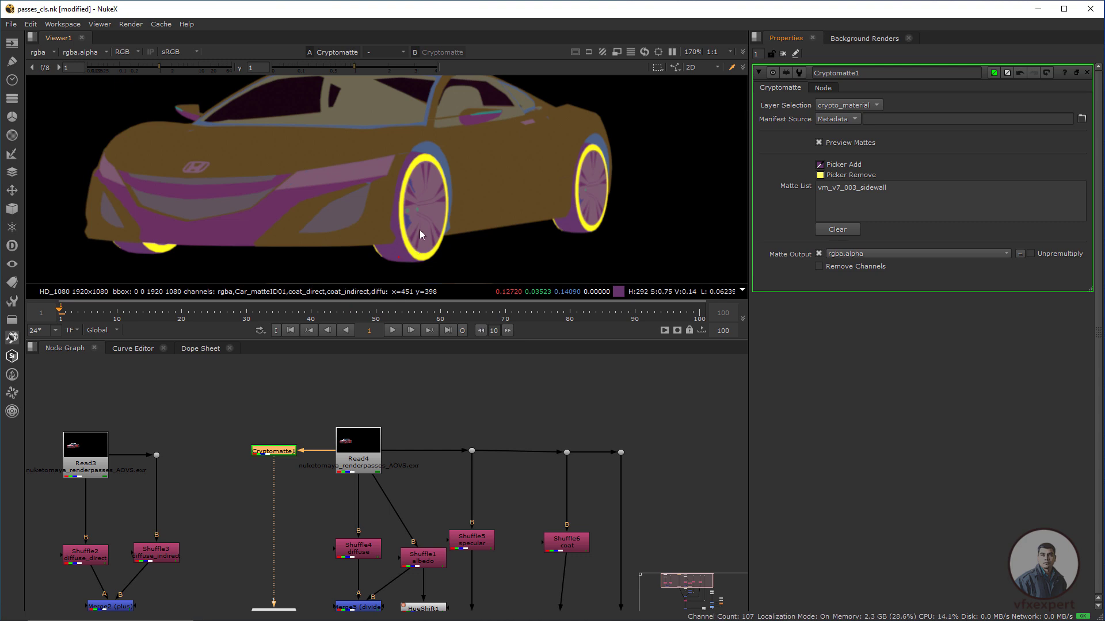
pyautogui.press('a')
pyautogui.press('a')
pyautogui.press('a')
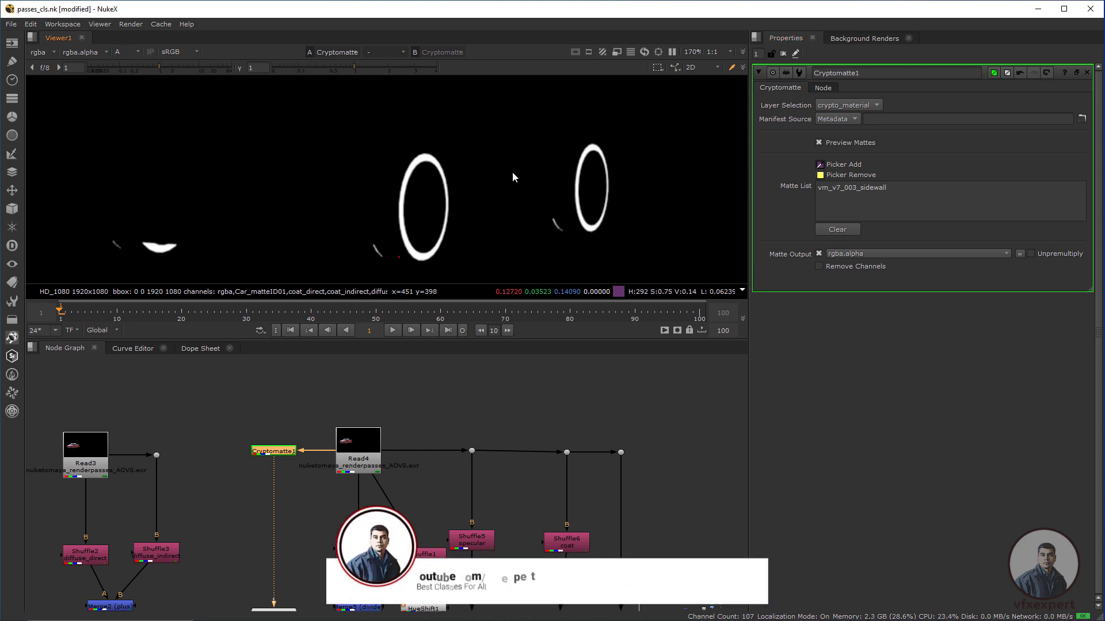
pyautogui.press('a')
# - Move Viewer1 lower in the node graph and display the final Merge1 composite, framed closely on the car
pyautogui.scroll(-3, 320, 480)
pyautogui.moveTo(322, 562); pyautogui.dragTo(313, 492, button='middle')
pyautogui.scroll(2, 312, 491)
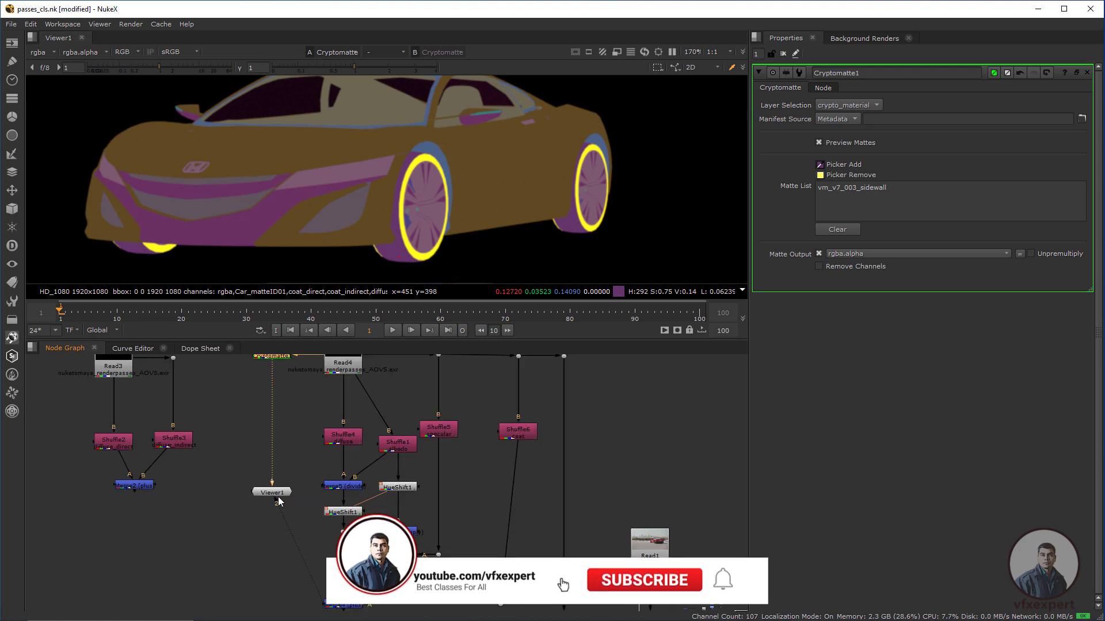
pyautogui.moveTo(278, 493); pyautogui.dragTo(277, 578)
pyautogui.moveTo(292, 465); pyautogui.dragTo(294, 499, button='middle')
pyautogui.scroll(-1, 295, 499)
pyautogui.moveTo(386, 599); pyautogui.dragTo(362, 518, button='middle')
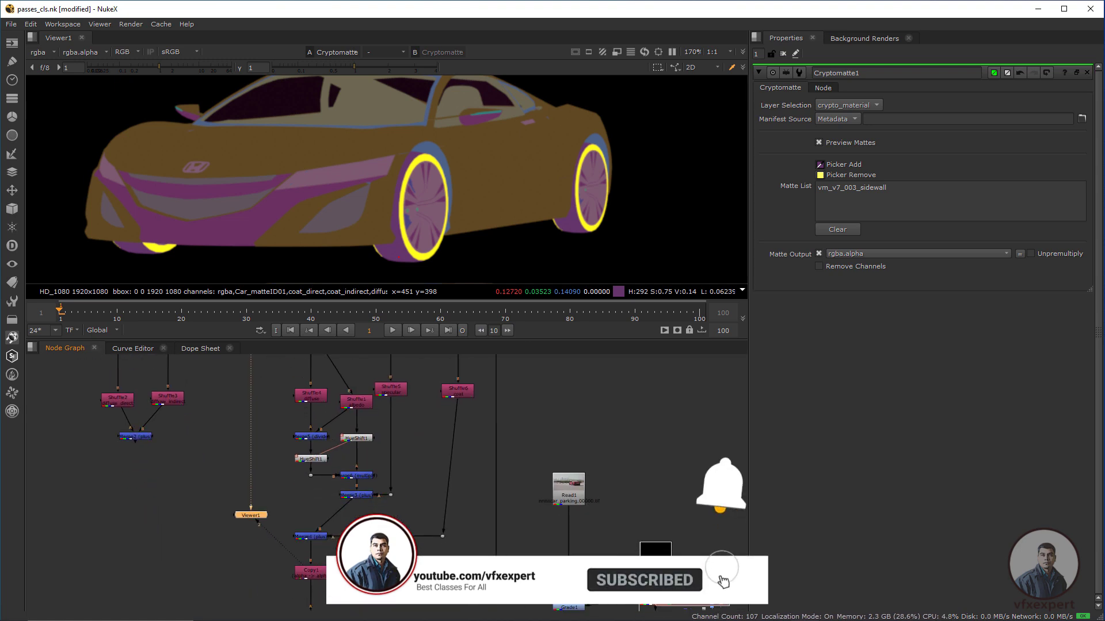
pyautogui.moveTo(336, 571); pyautogui.dragTo(330, 512, button='middle')
pyautogui.click(320, 595)
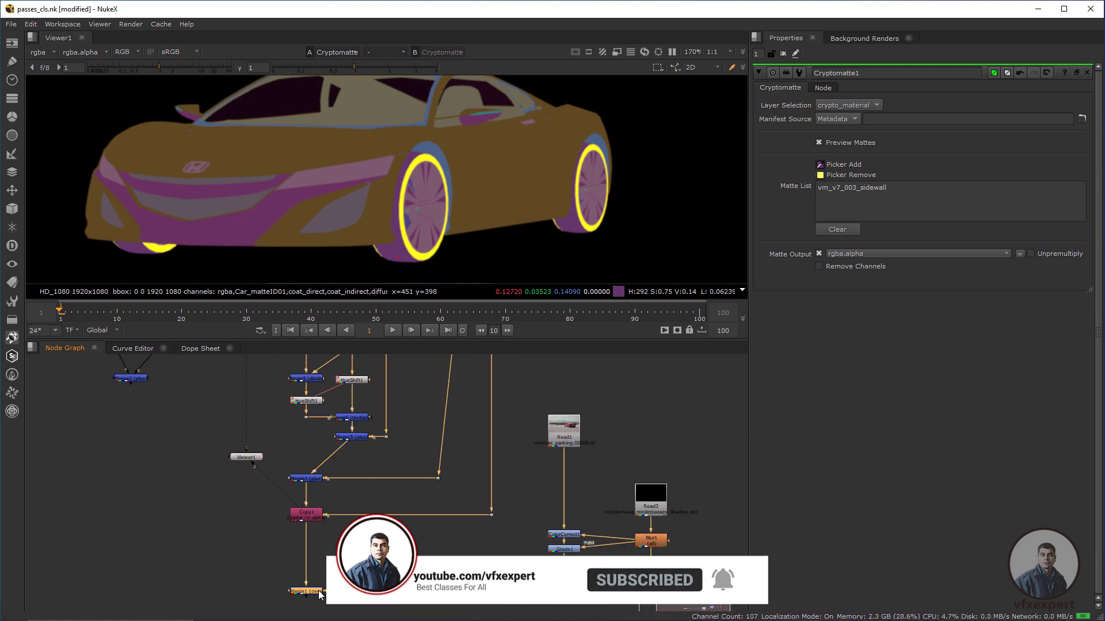
pyautogui.moveTo(441, 537); pyautogui.dragTo(444, 524, button='middle')
pyautogui.press('1')
pyautogui.moveTo(522, 193); pyautogui.dragTo(196, 312)
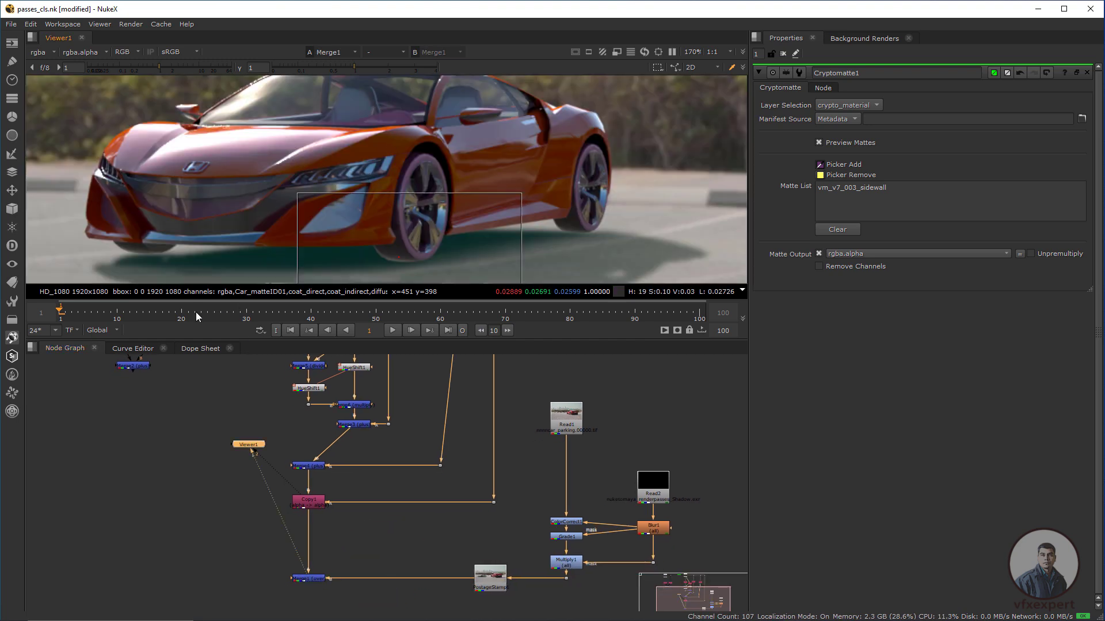
pyautogui.moveTo(242, 391); pyautogui.dragTo(272, 528, button='middle')
pyautogui.scroll(2, 367, 226)
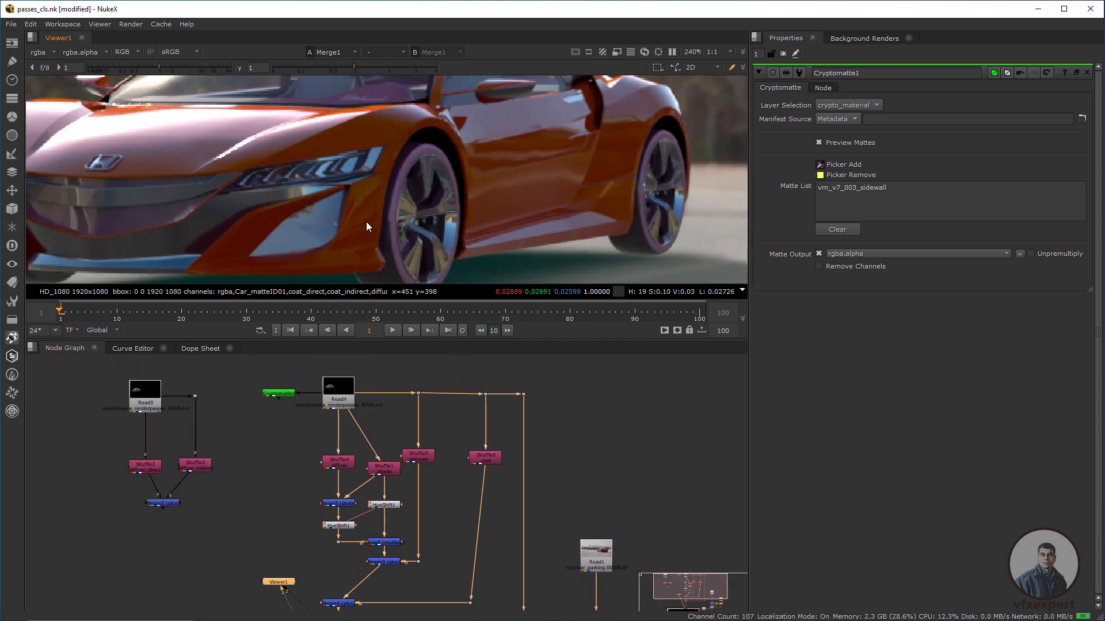
# - Place Cryptomatte1 beside the HueShift1 under the divide merge and connect that HueShift1's mask input to it
pyautogui.moveTo(306, 458); pyautogui.dragTo(340, 437, button='middle')
pyautogui.click(313, 456)
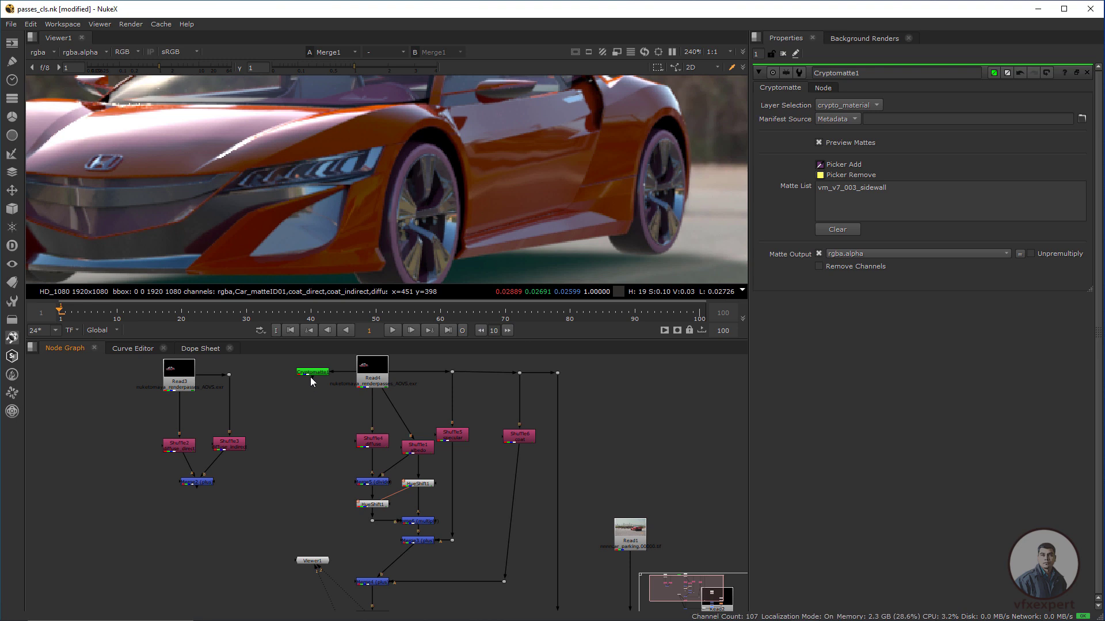
pyautogui.moveTo(311, 381); pyautogui.dragTo(325, 506)
pyautogui.scroll(3, 326, 506)
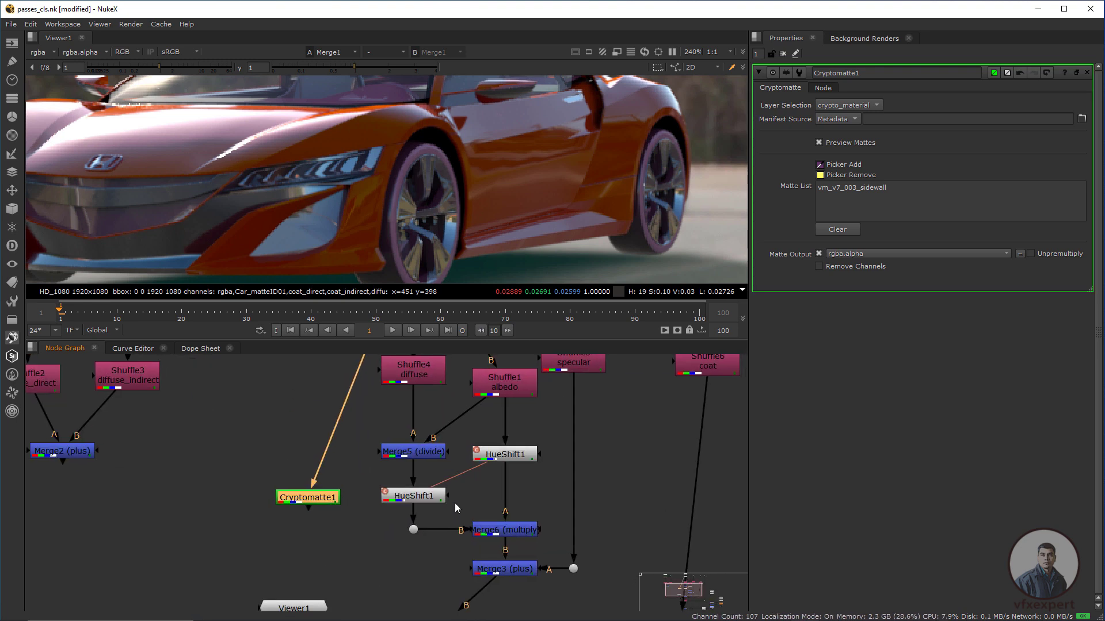
pyautogui.moveTo(448, 496); pyautogui.dragTo(405, 499)
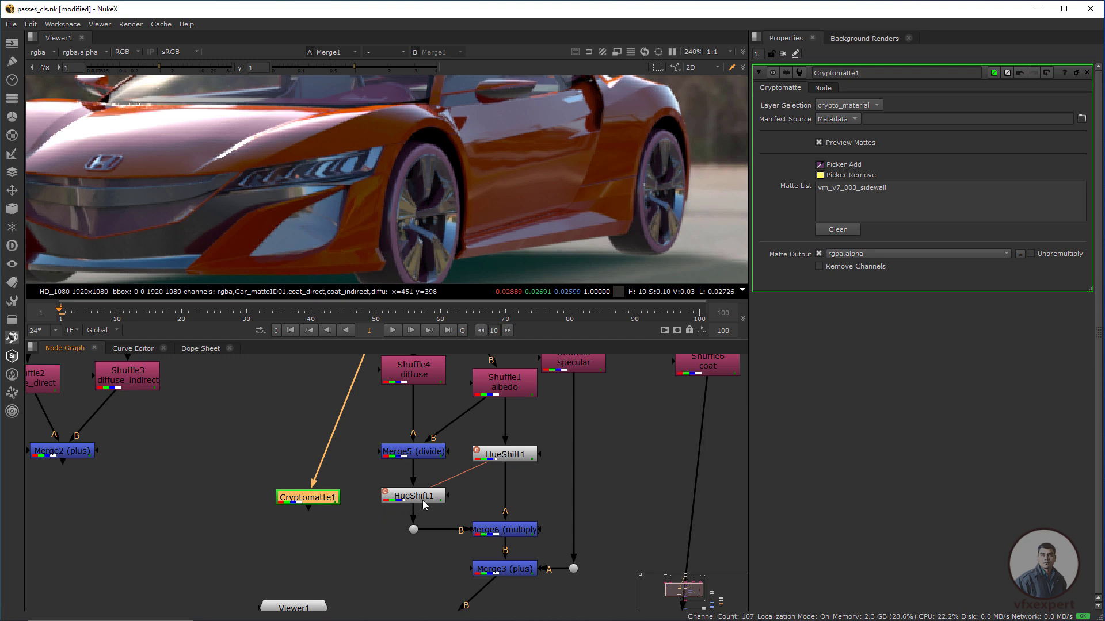
pyautogui.click(424, 499)
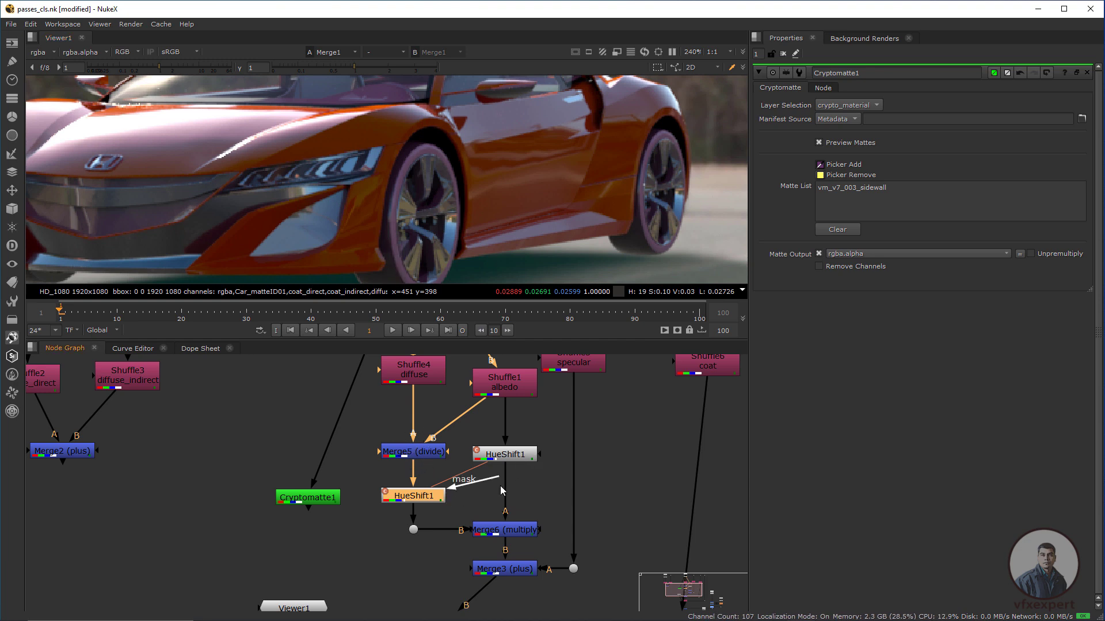
pyautogui.moveTo(448, 495); pyautogui.dragTo(299, 411)
# - Insert an Invert node between Cryptomatte1 and the HueShift1 mask input, and check the whole composite
pyautogui.press('Tab')
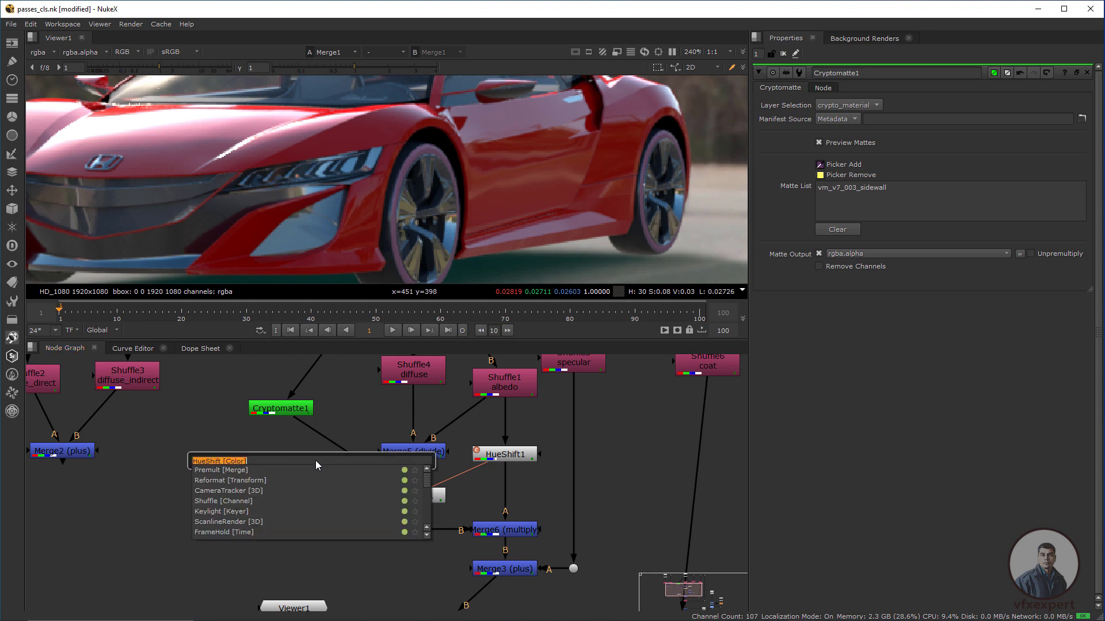
pyautogui.write('invert')
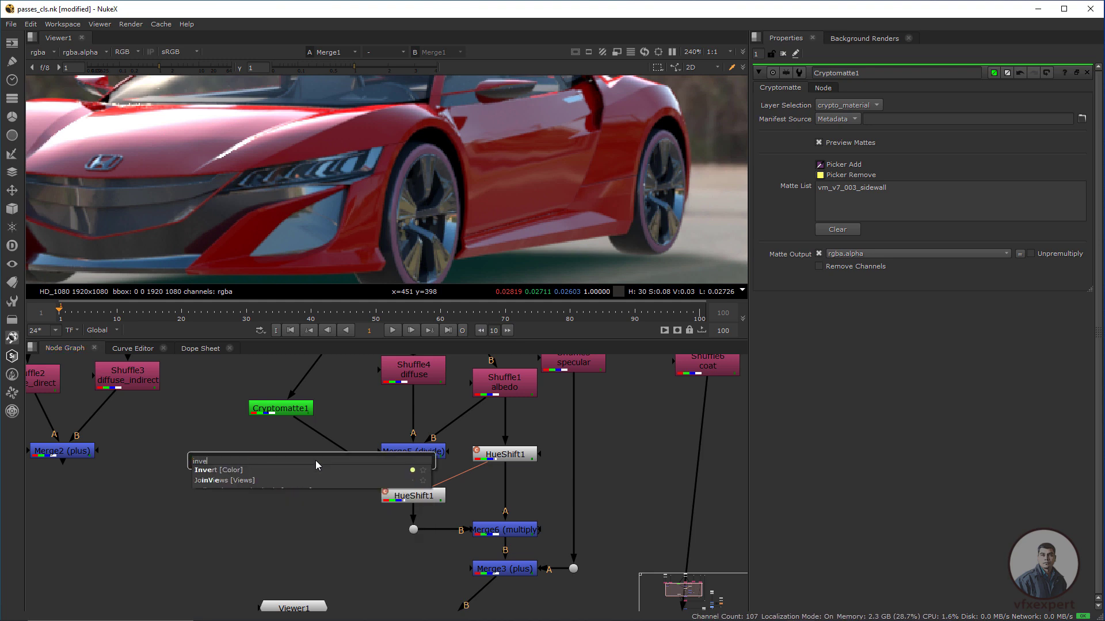
pyautogui.press('Return')
pyautogui.moveTo(322, 465); pyautogui.dragTo(347, 450)
pyautogui.moveTo(346, 453); pyautogui.dragTo(286, 466)
pyautogui.scroll(-5, 427, 210)
pyautogui.moveTo(427, 210); pyautogui.dragTo(364, 204, button='middle')
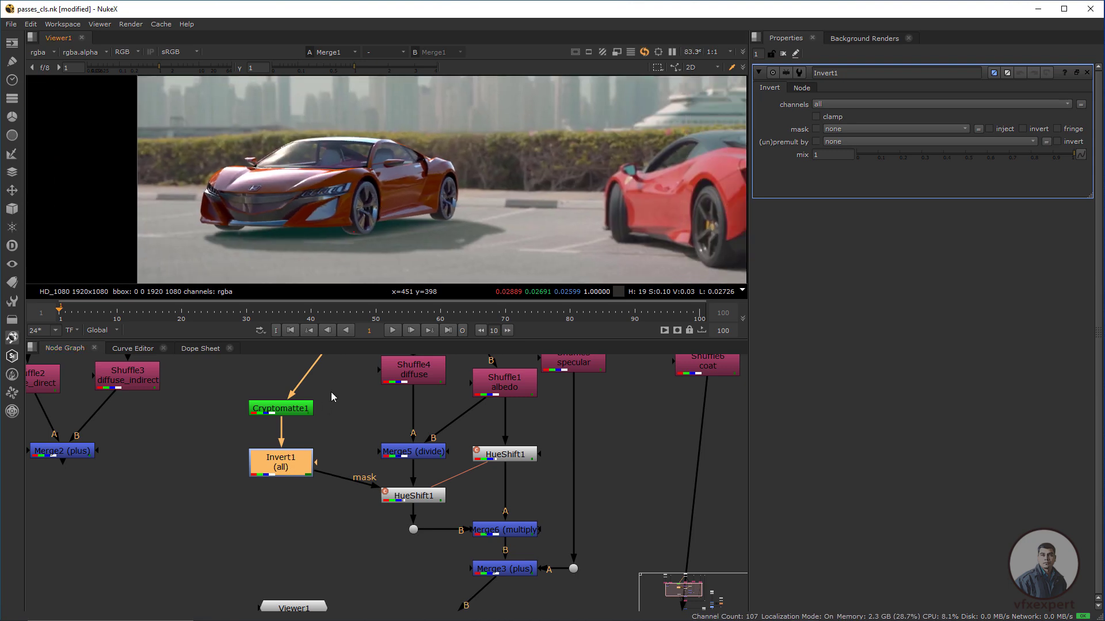
# - Move Invert1 down level with HueShift1 and add a dot to route the Read4 connection above Cryptomatte1
pyautogui.moveTo(330, 392); pyautogui.dragTo(302, 413, button='middle')
pyautogui.moveTo(260, 483); pyautogui.dragTo(260, 520)
pyautogui.scroll(-3, 285, 497)
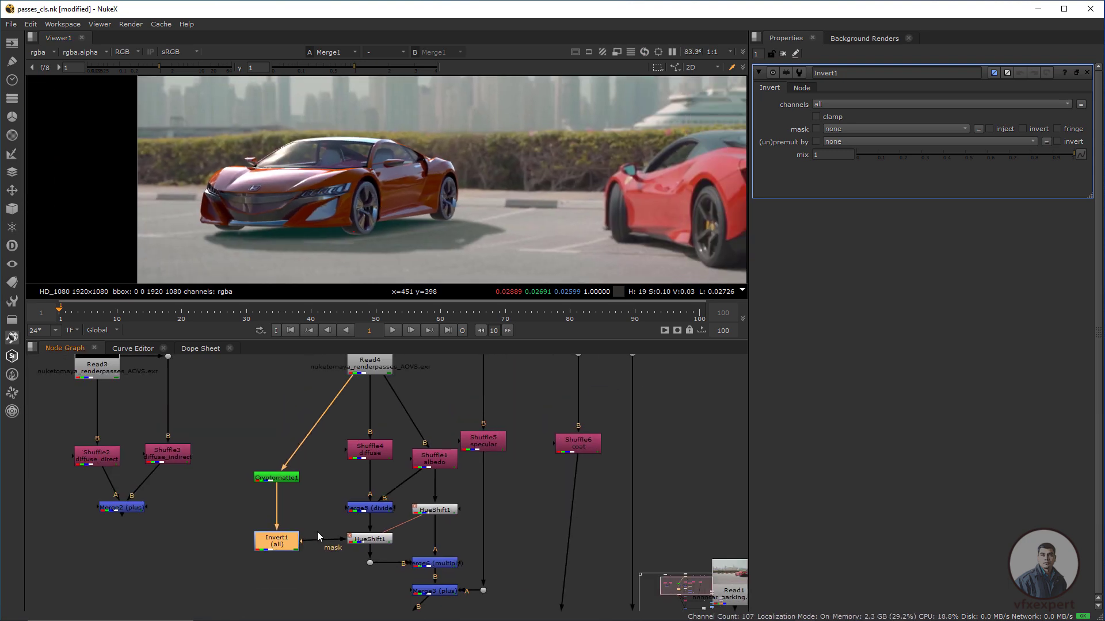
pyautogui.keyDown('ctrl'); pyautogui.moveTo(327, 450); pyautogui.dragTo(279, 375); pyautogui.keyUp('ctrl')
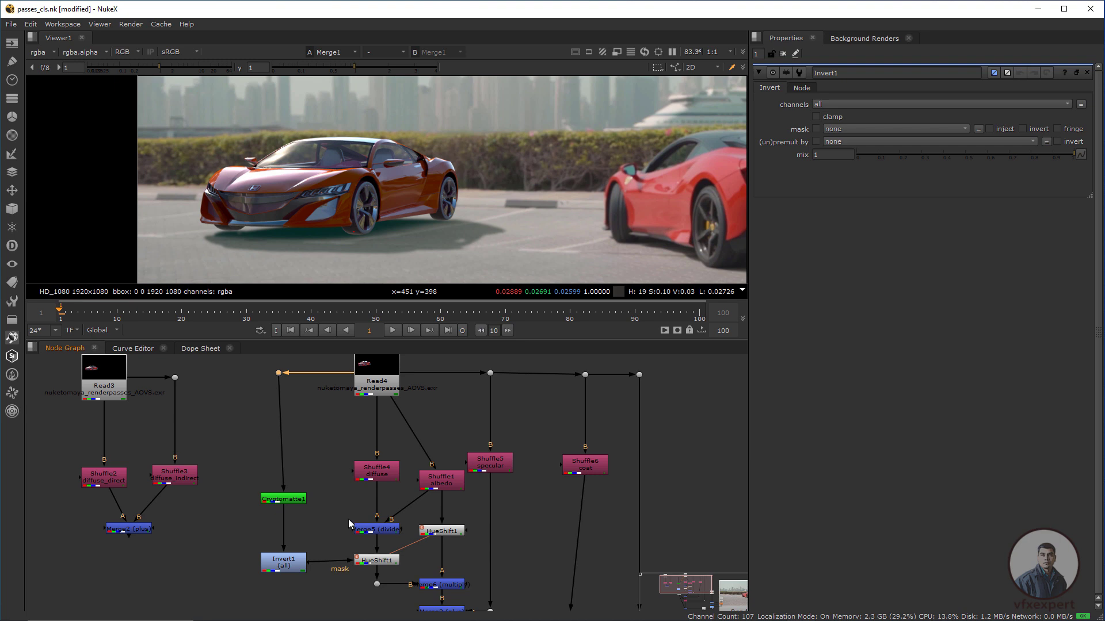
# - Set the masked HueShift1's hue rotation to -12 and its saturation along axis to 0.45
pyautogui.click(367, 522)
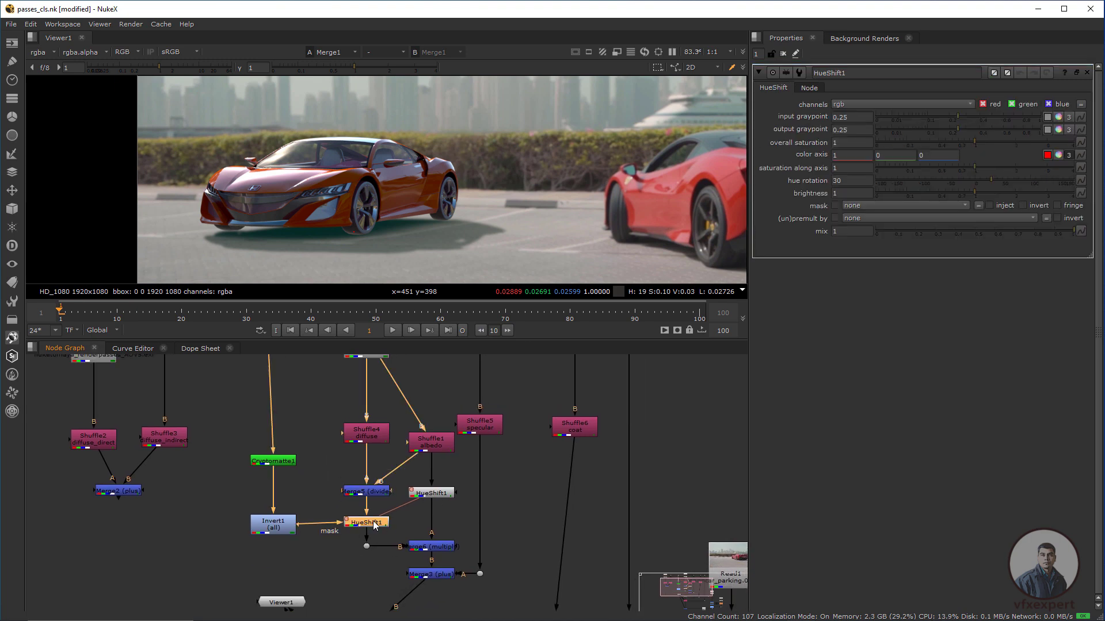
pyautogui.moveTo(994, 181); pyautogui.dragTo(970, 185)
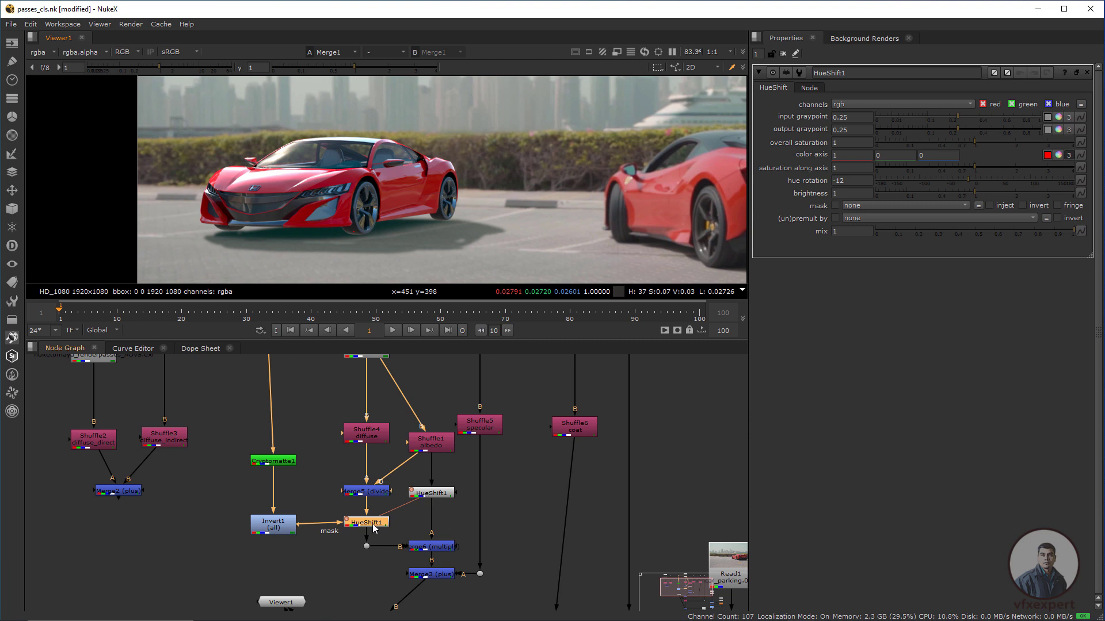
pyautogui.click(422, 496)
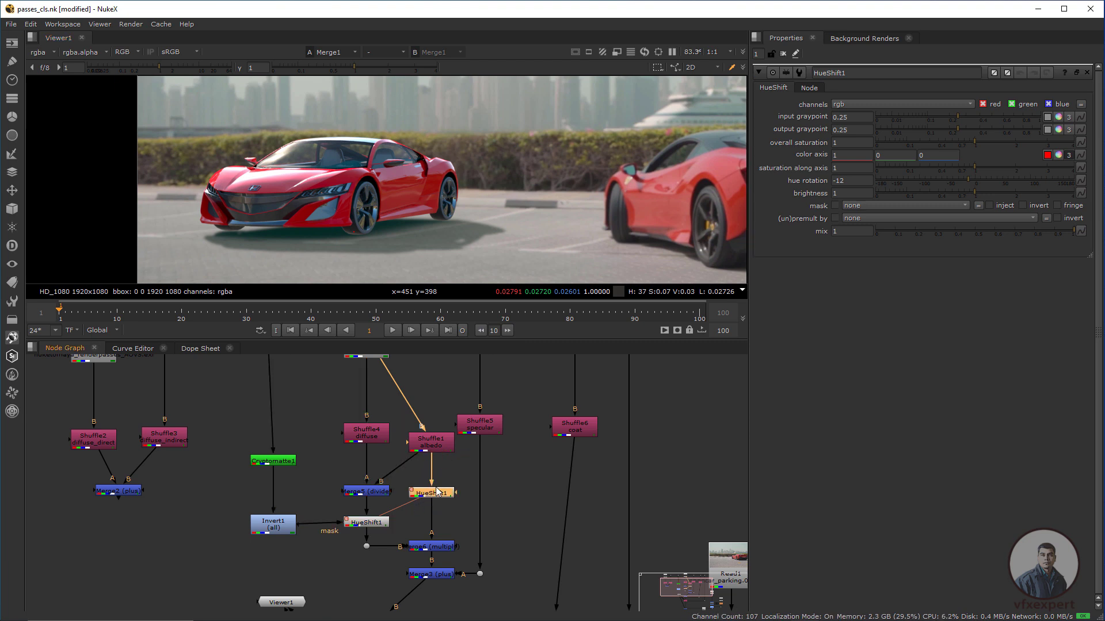
pyautogui.doubleClick(443, 495)
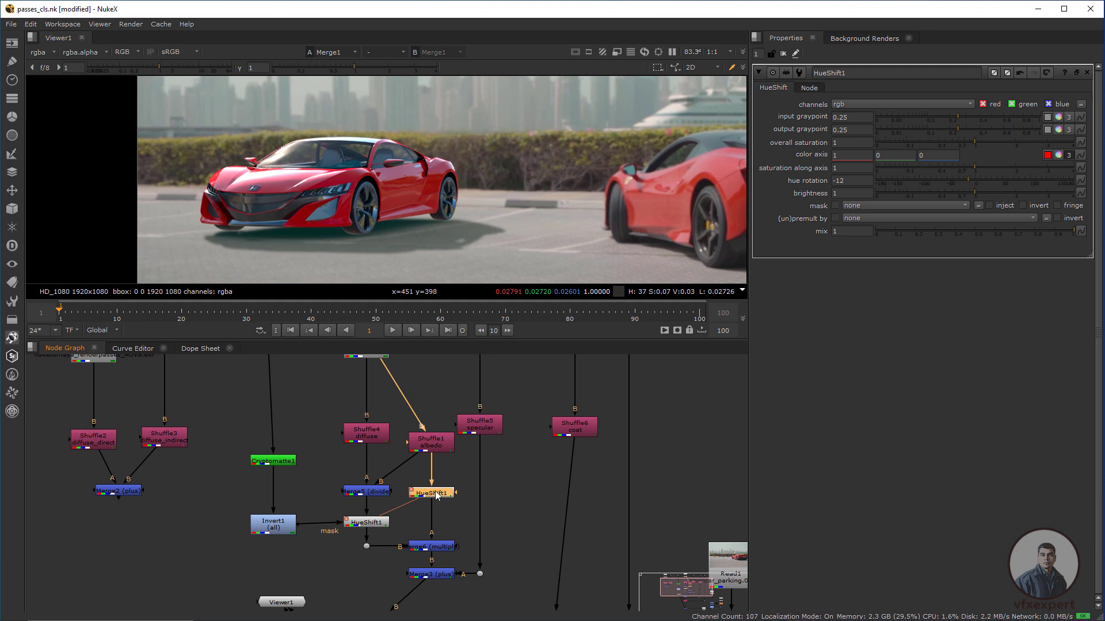
pyautogui.click(381, 526)
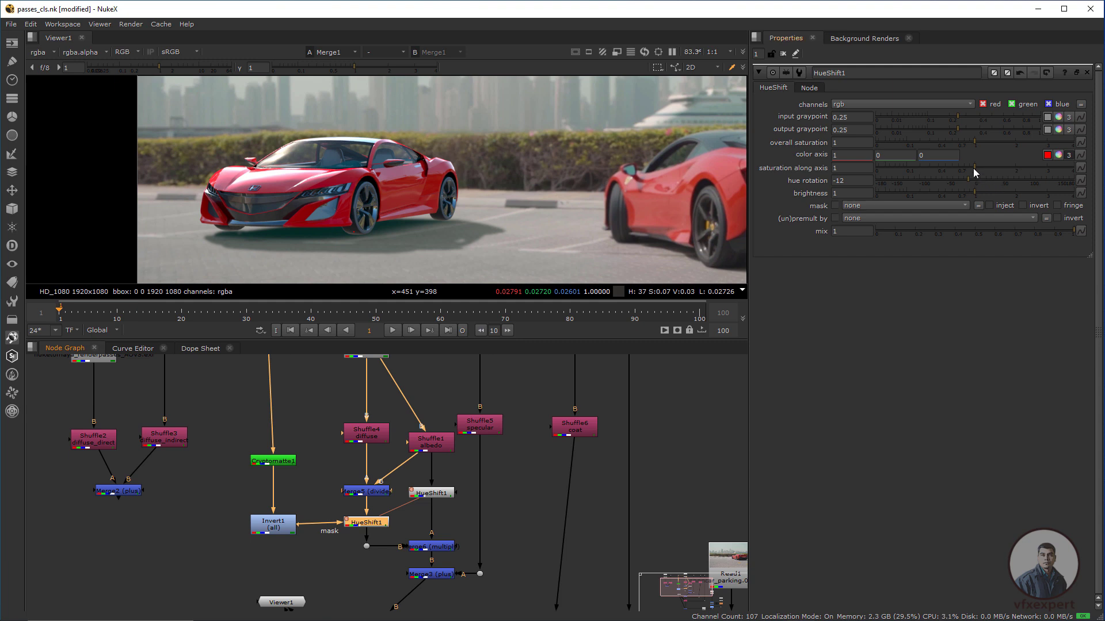
pyautogui.moveTo(975, 171); pyautogui.dragTo(927, 173)
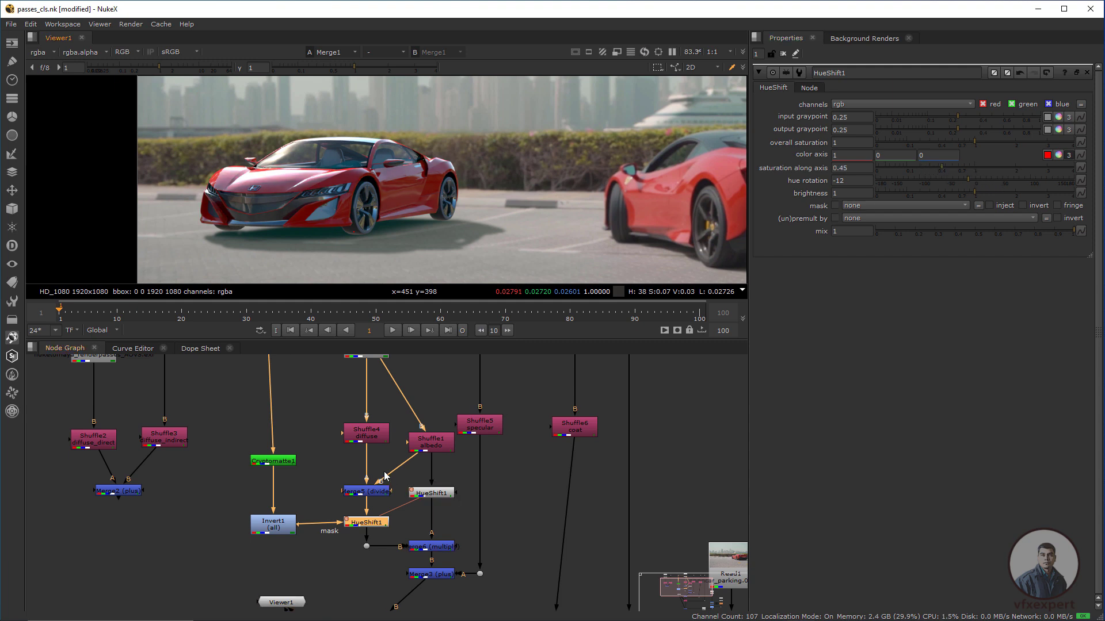
# - Align the dot from Read4 vertically above Cryptomatte1 to straighten the connection
pyautogui.scroll(-3, 401, 481)
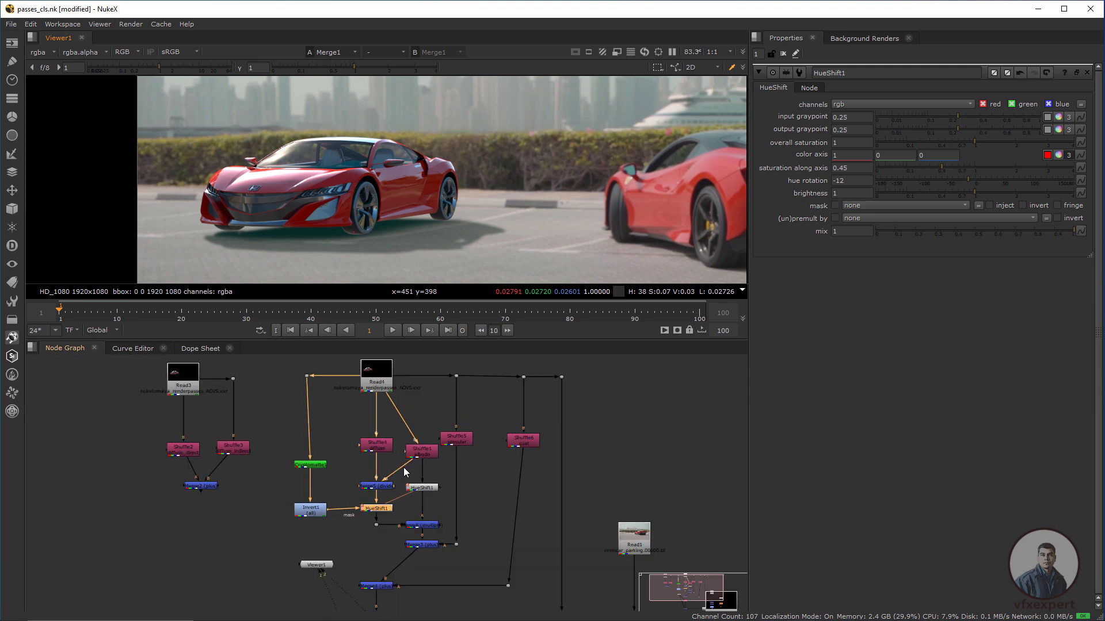
pyautogui.moveTo(285, 405); pyautogui.dragTo(288, 405)
pyautogui.scroll(1, 375, 475)
pyautogui.moveTo(401, 503); pyautogui.dragTo(383, 489, button='middle')
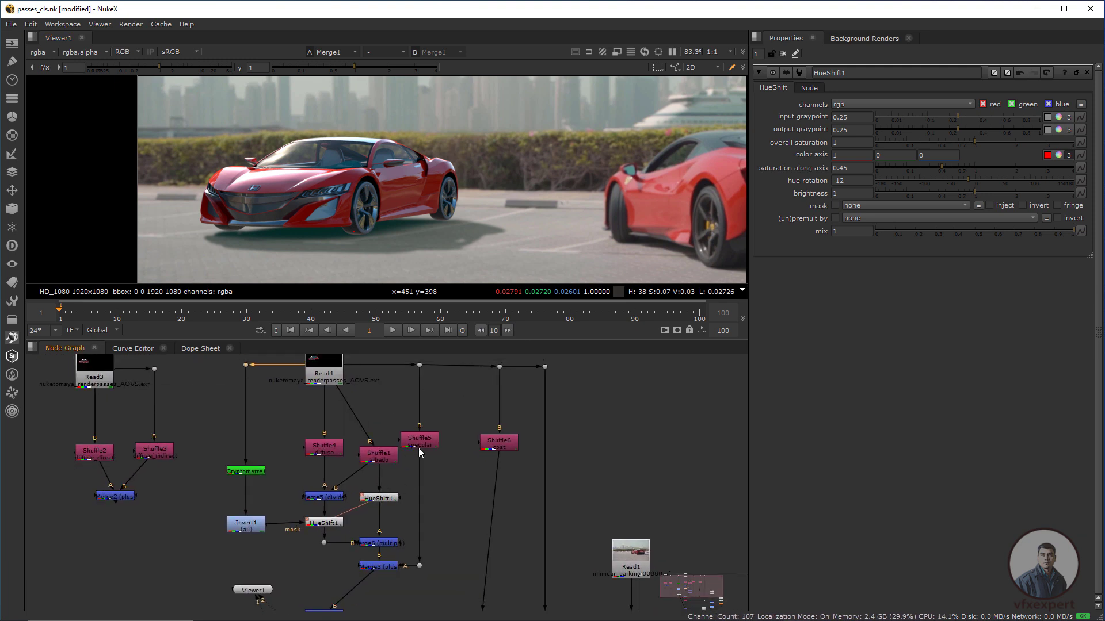